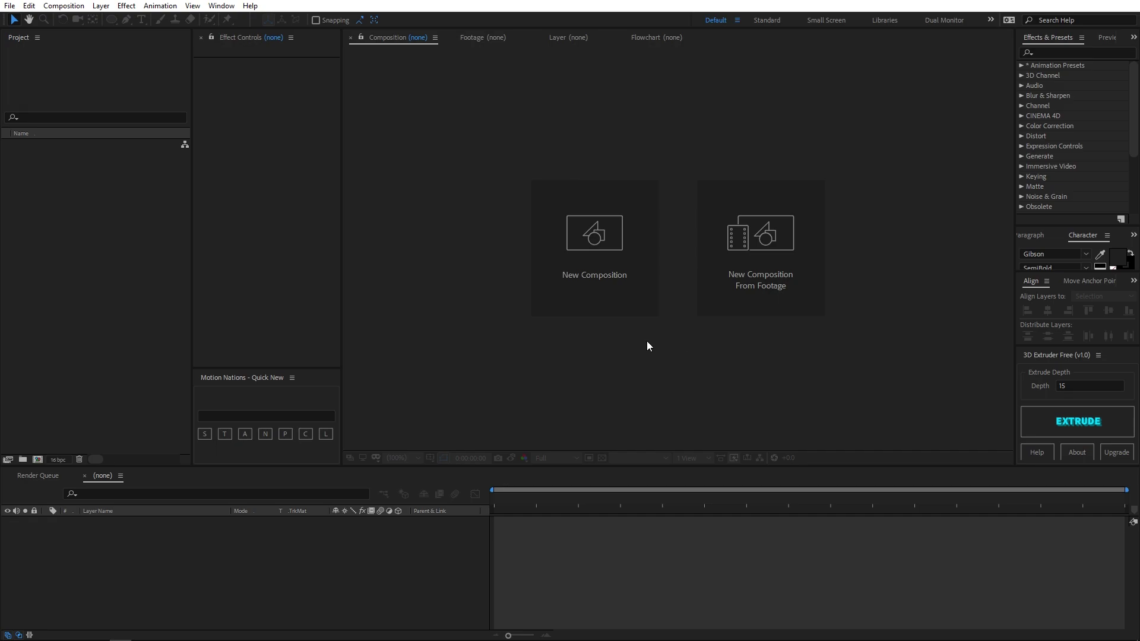
- Create a new composition named Phone at 1920 × 1080 px, 30 fps and 10 seconds long
click(572, 281)
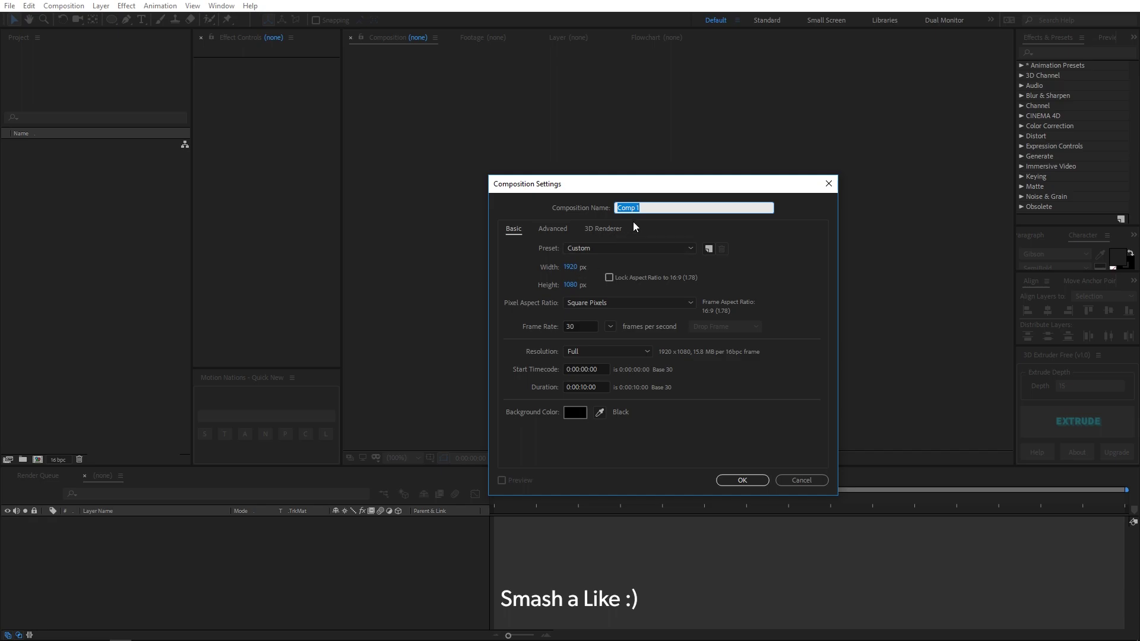
text(Phone)
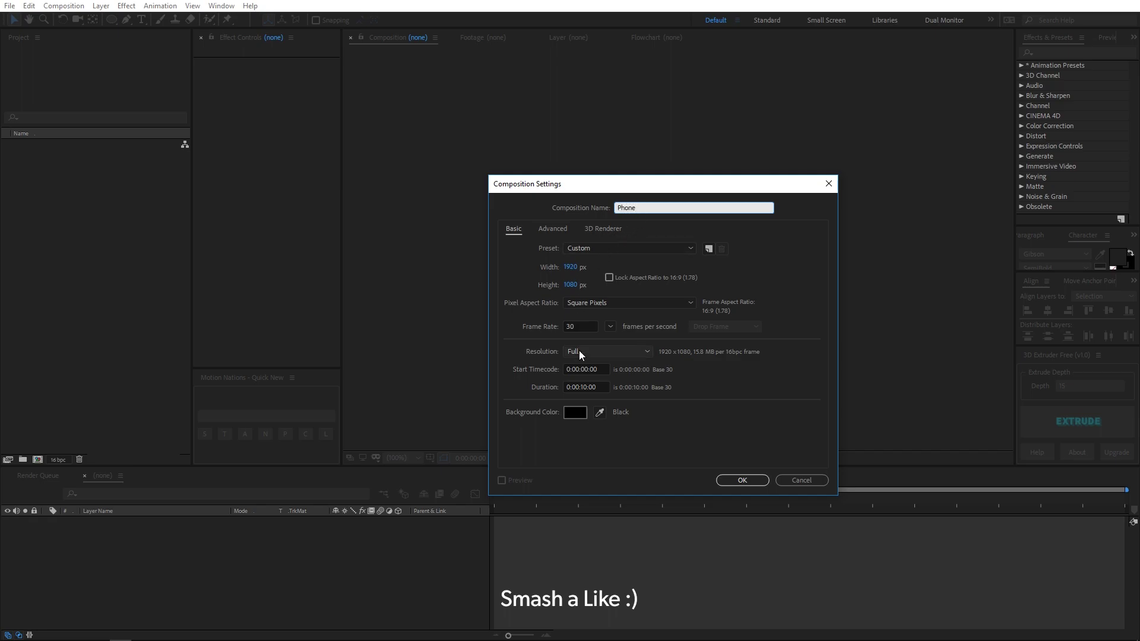
click(575, 326)
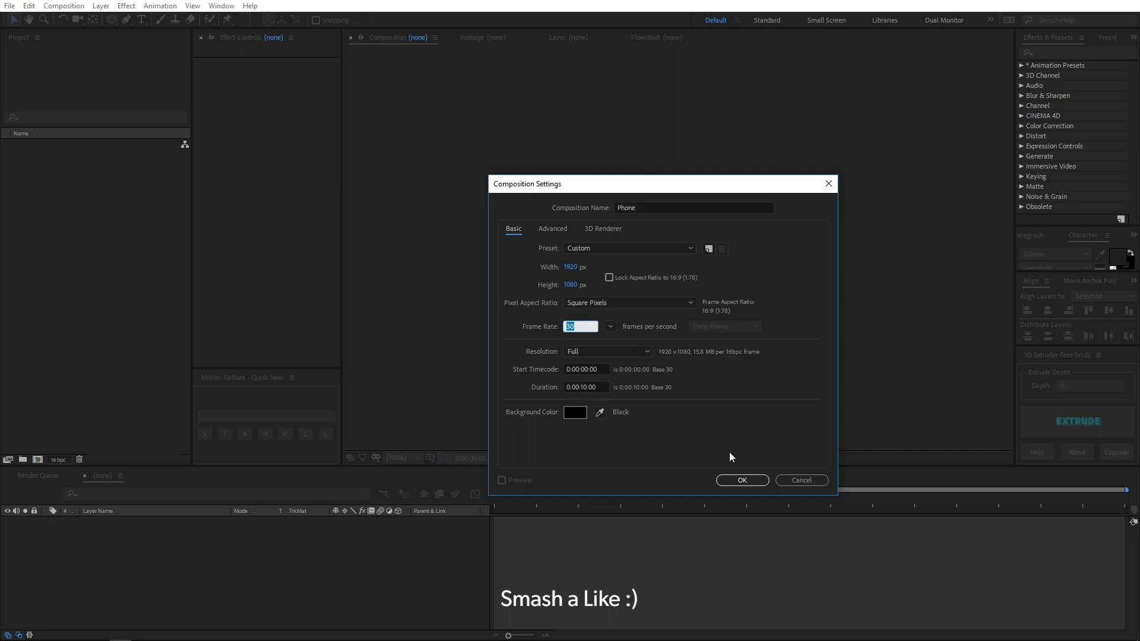
click(742, 479)
click(743, 479)
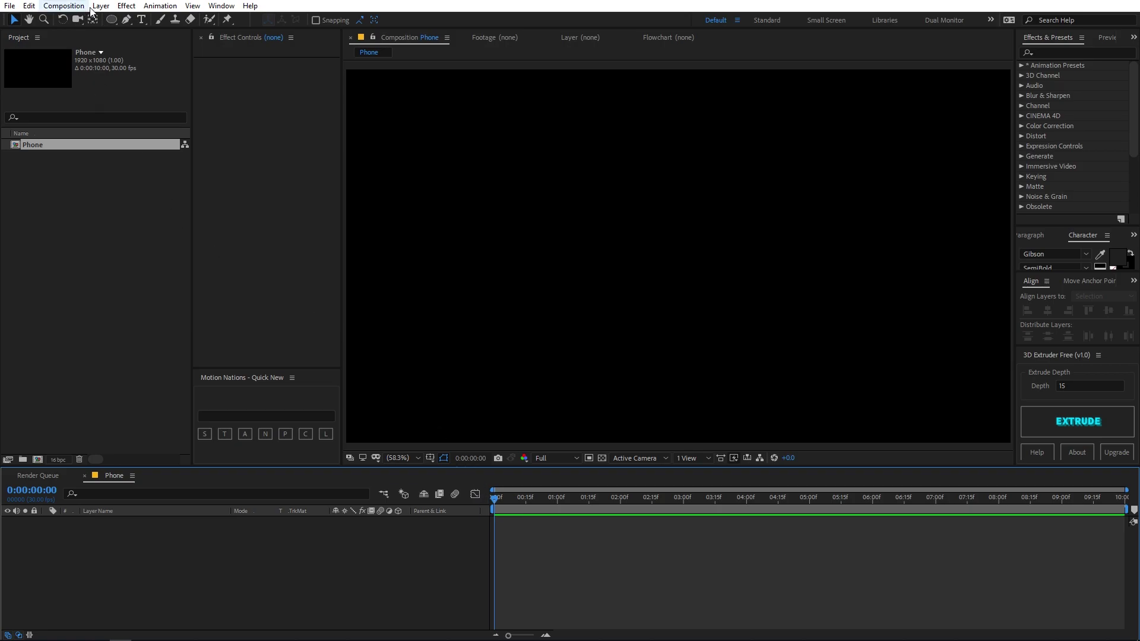
- Draw an upright rounded rectangle about 363 × 621 px in the composition and set its roundness to 45
drag(111, 20, 163, 34)
mouse_move(616, 174)
mouse_down()
mouse_move(657, 249)
mouse_move(776, 361)
mouse_move(742, 389)
mouse_up()
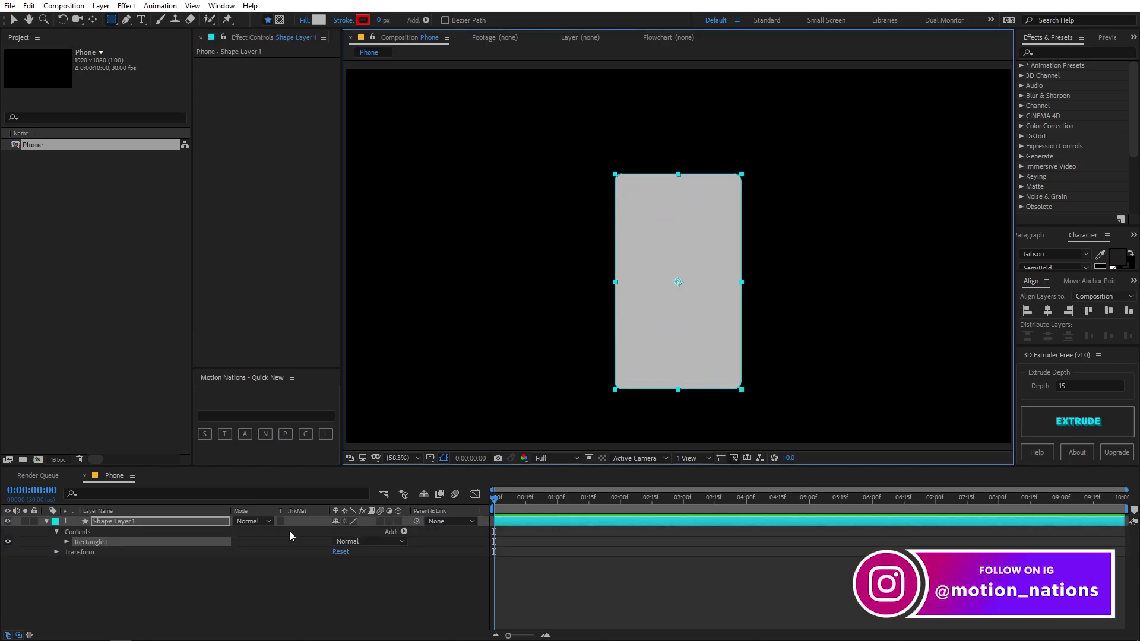
click(66, 543)
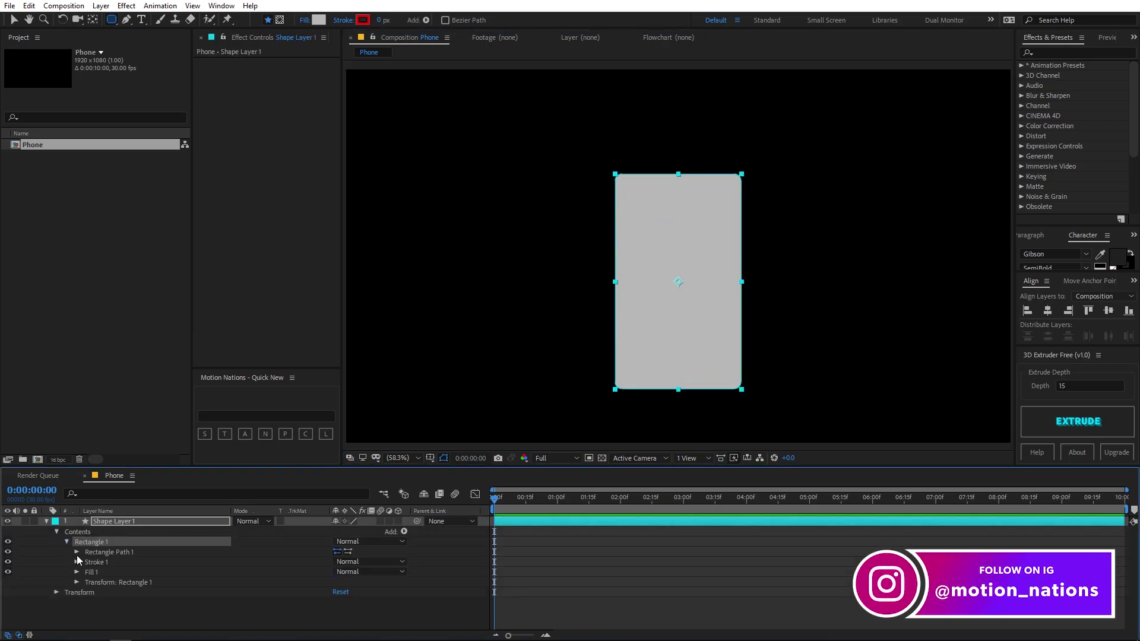
click(77, 553)
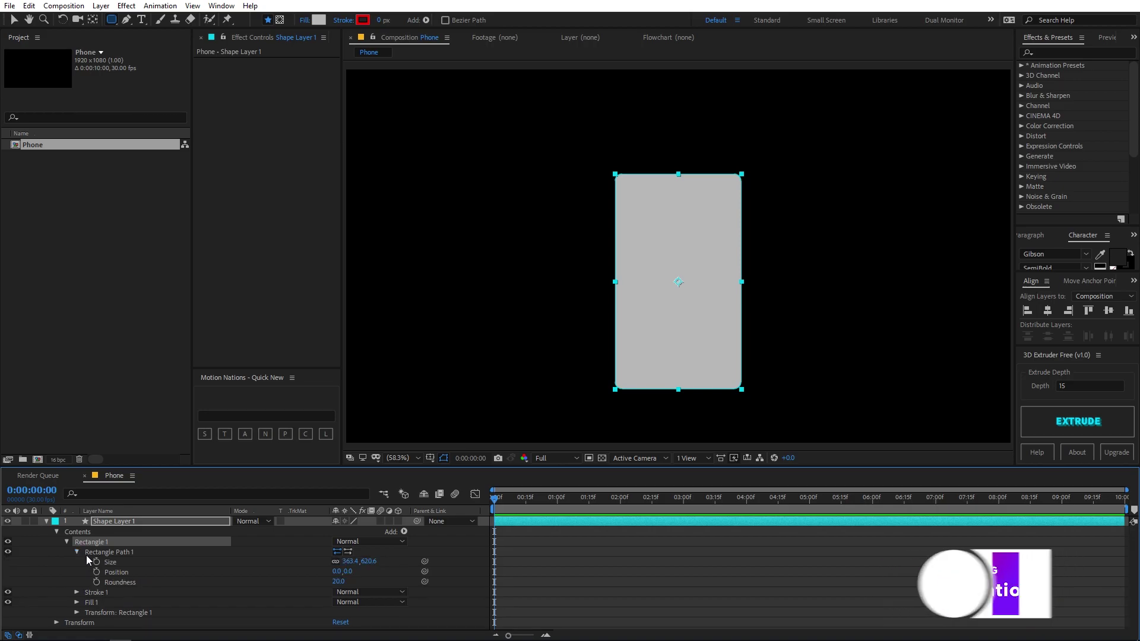
click(127, 584)
click(338, 582)
text(45)
key(Return)
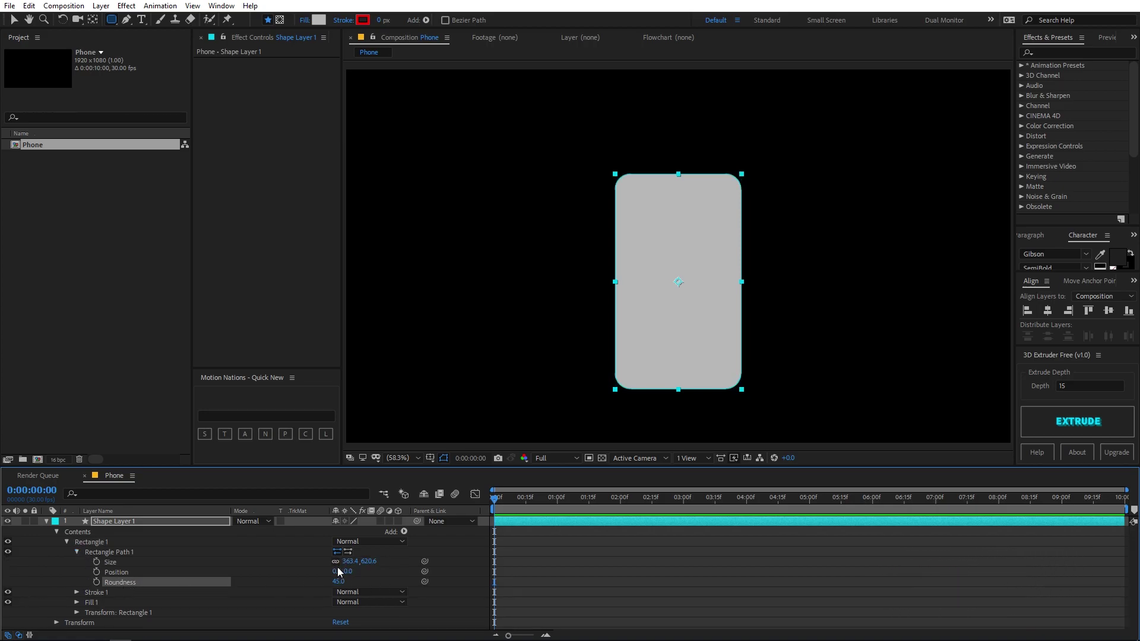
- Unlink the rectangle path's size proportions and set its size to 375 × 660
click(336, 561)
click(356, 561)
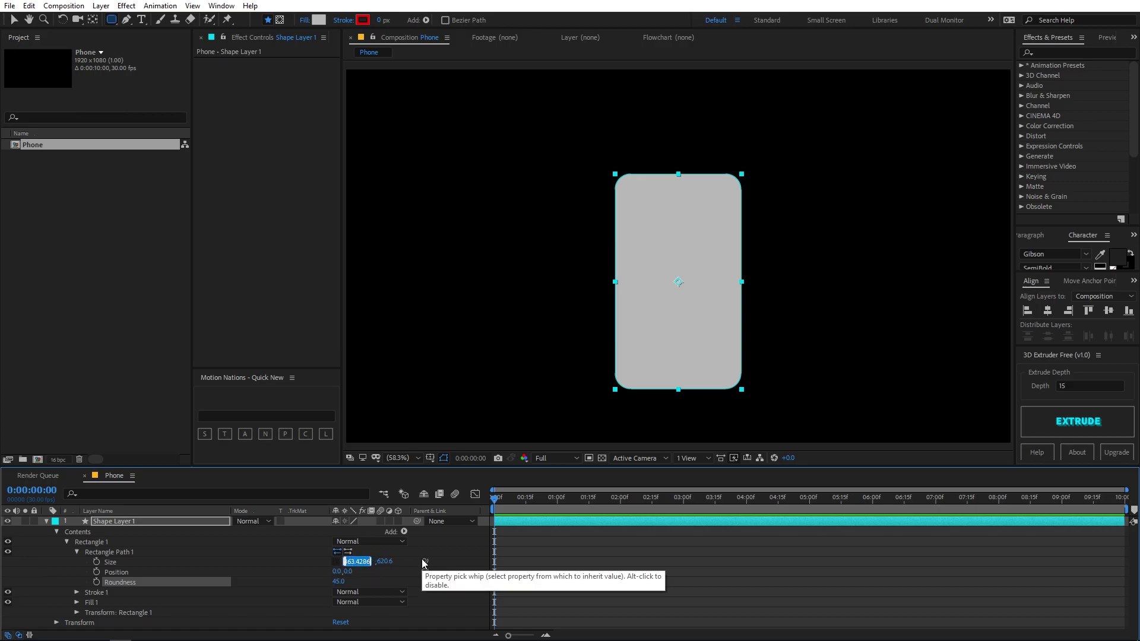
text(375)
key(Tab)
text(6)
click(579, 559)
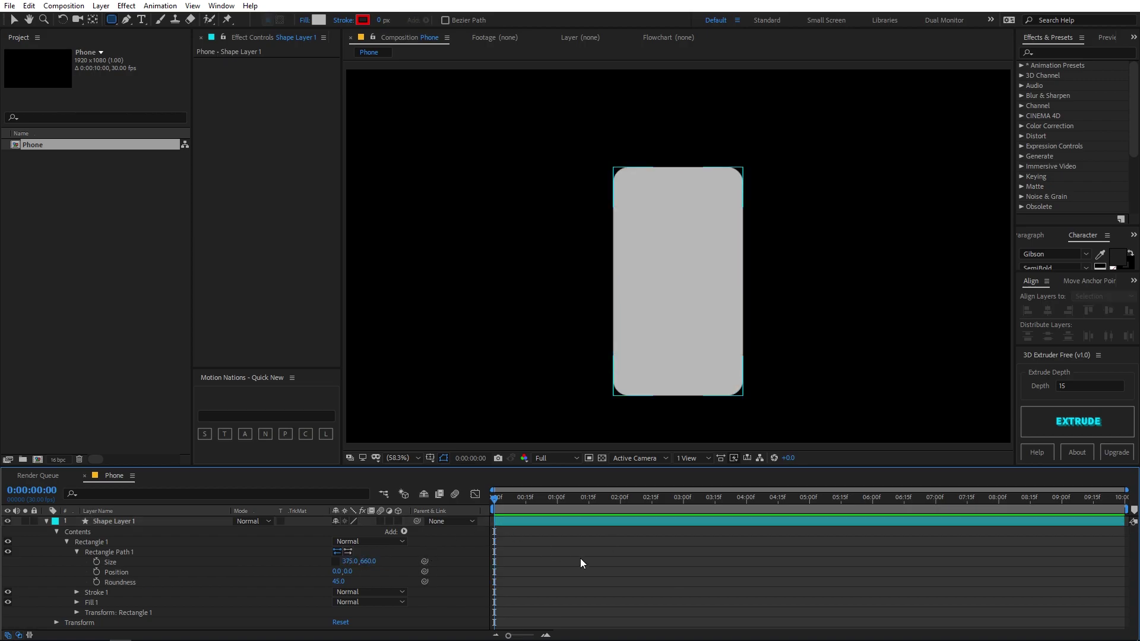
- Center the rectangle's shape layer horizontally and vertically in the composition
click(46, 521)
click(13, 20)
click(715, 310)
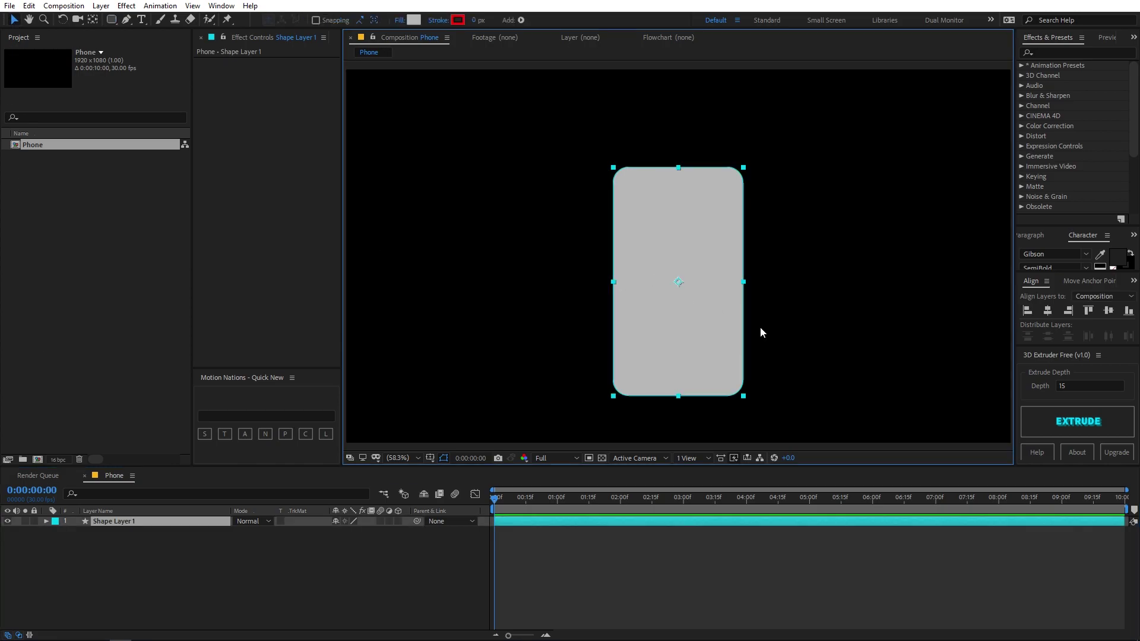
click(1048, 310)
click(1108, 310)
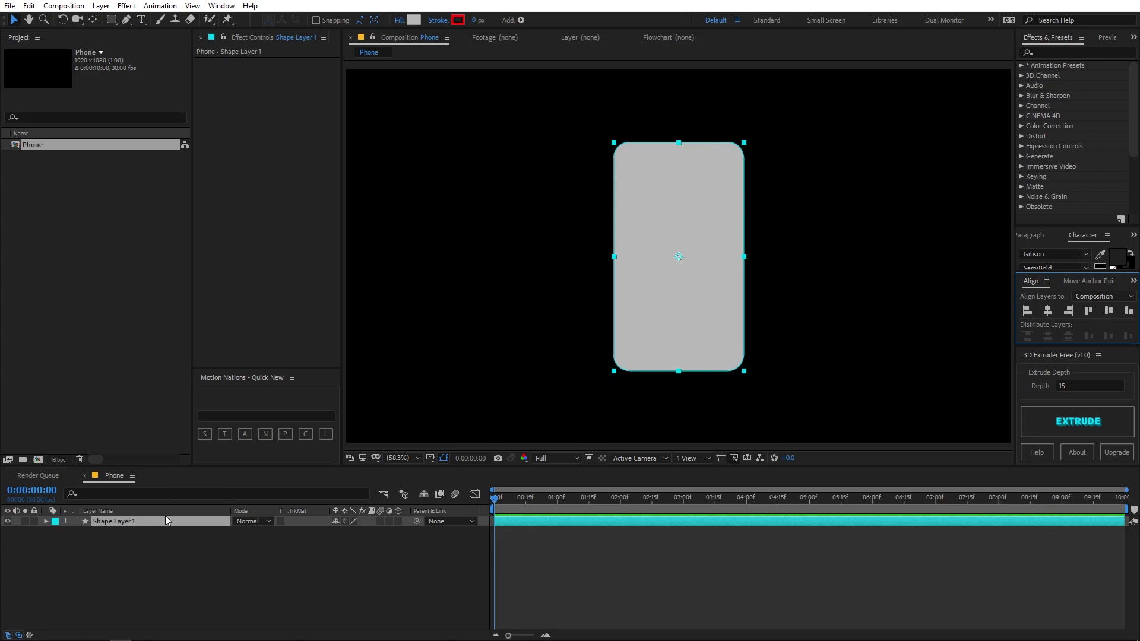
- Find the Fill effect and apply it to the rounded rectangle
click(1069, 55)
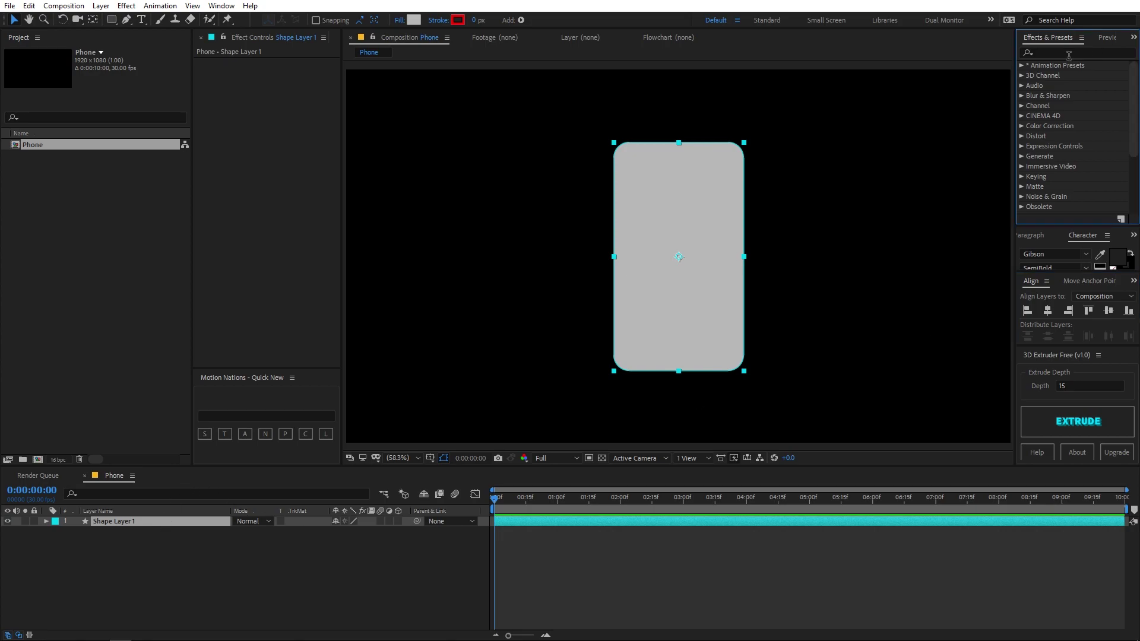
click(1076, 53)
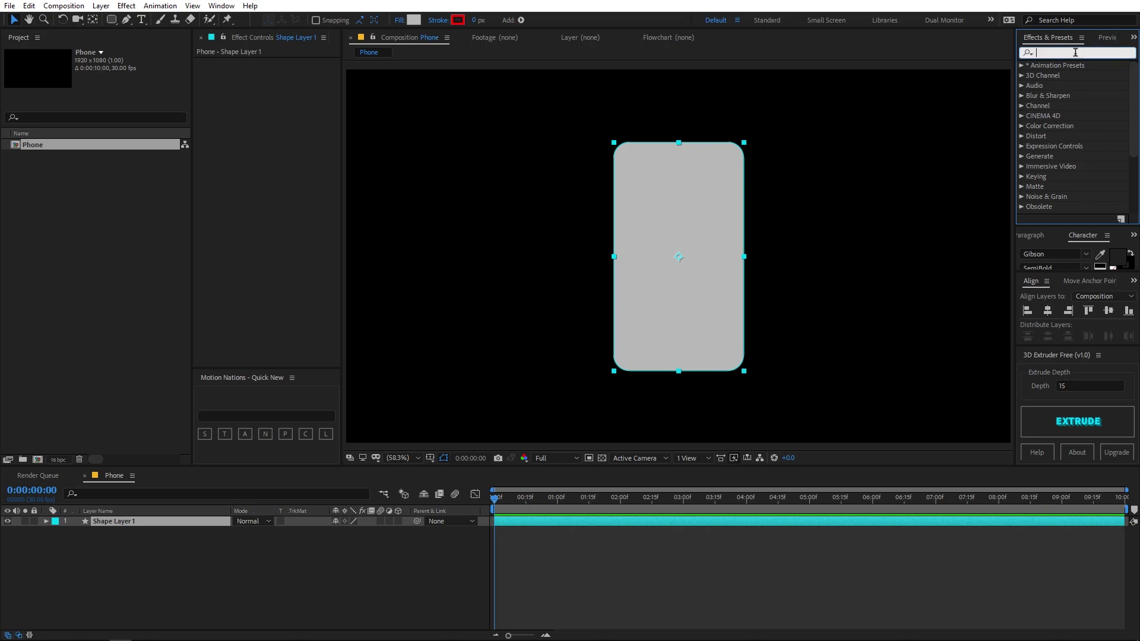
text(fill)
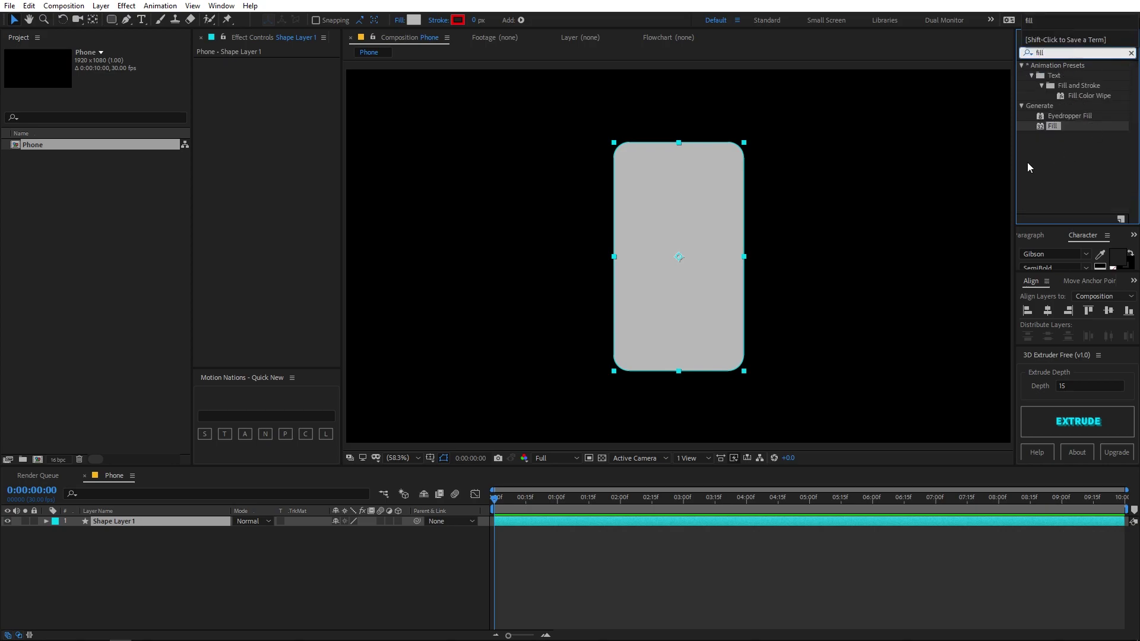
drag(1054, 126, 692, 244)
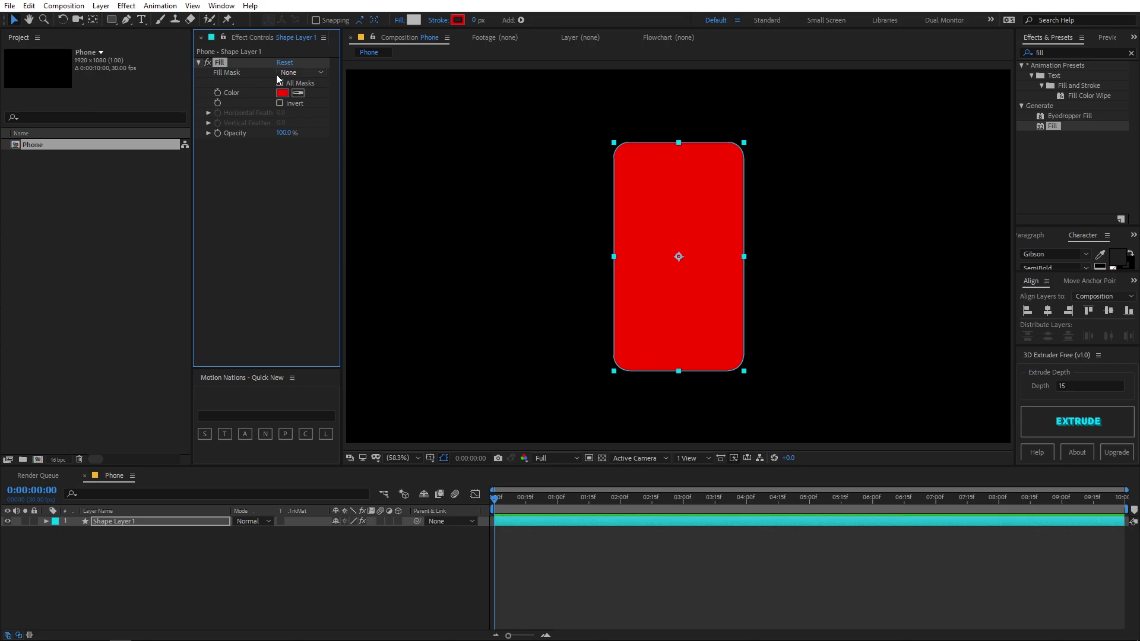
- Set the Fill effect's color to the off-white F0F0F0
click(282, 93)
drag(74, 396, 32, 280)
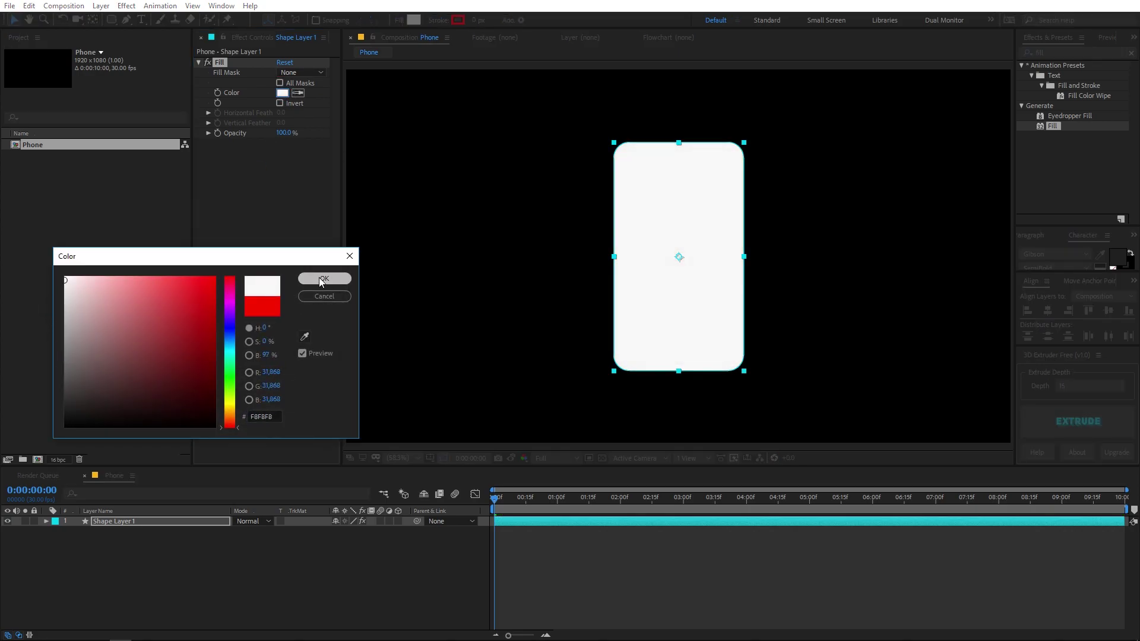
click(60, 285)
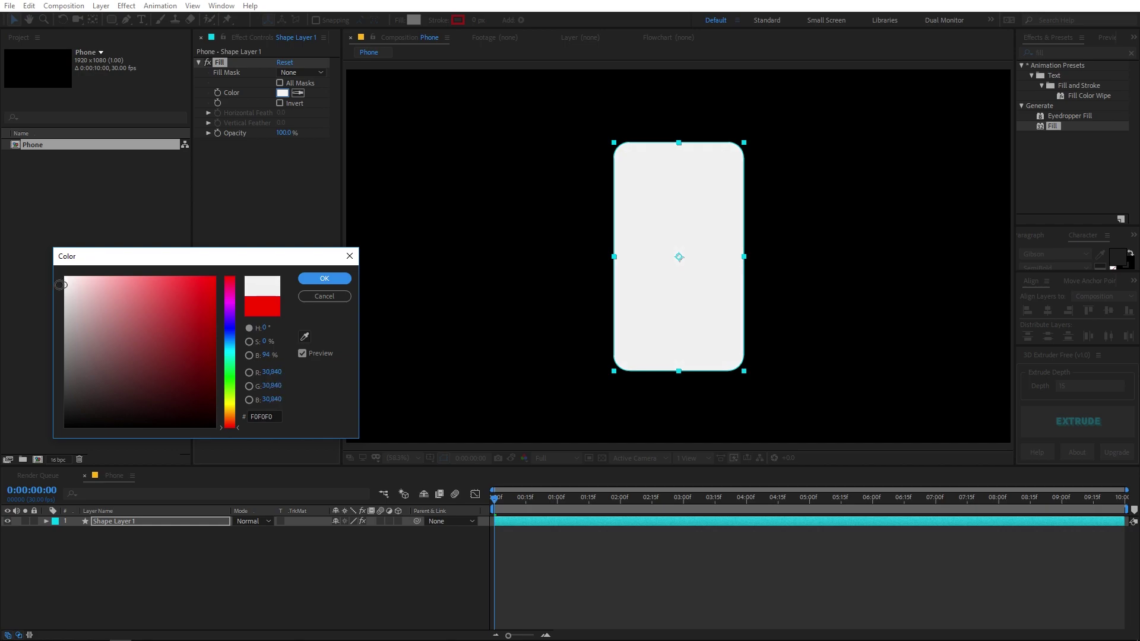
click(337, 277)
click(636, 582)
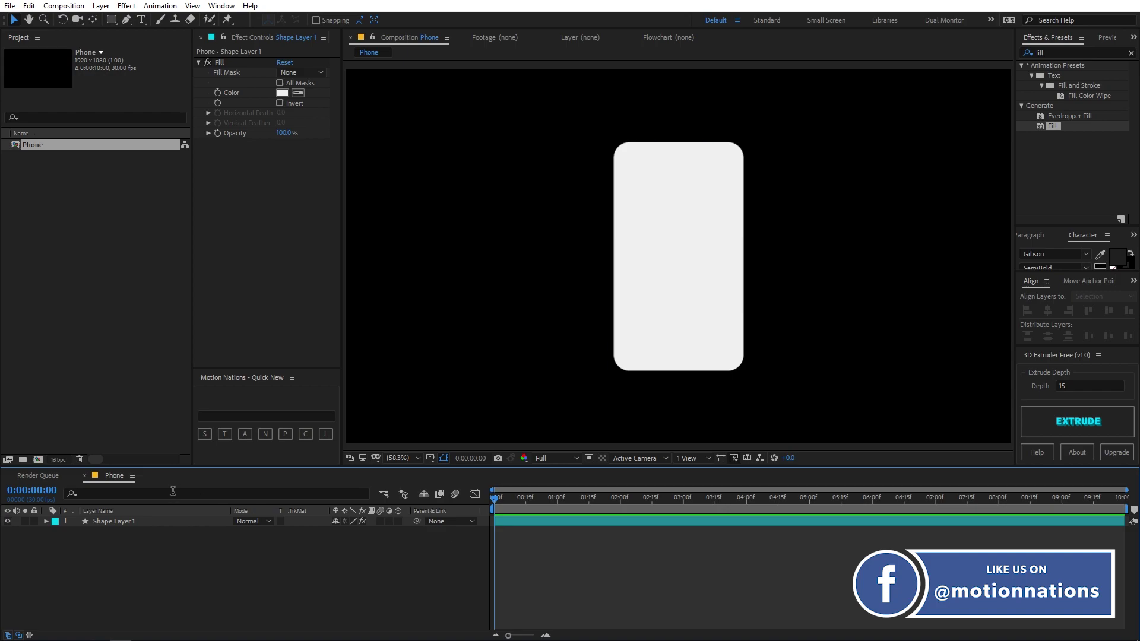
- Rename the rectangle's shape layer as Base
click(133, 524)
key(Return)
text(S)
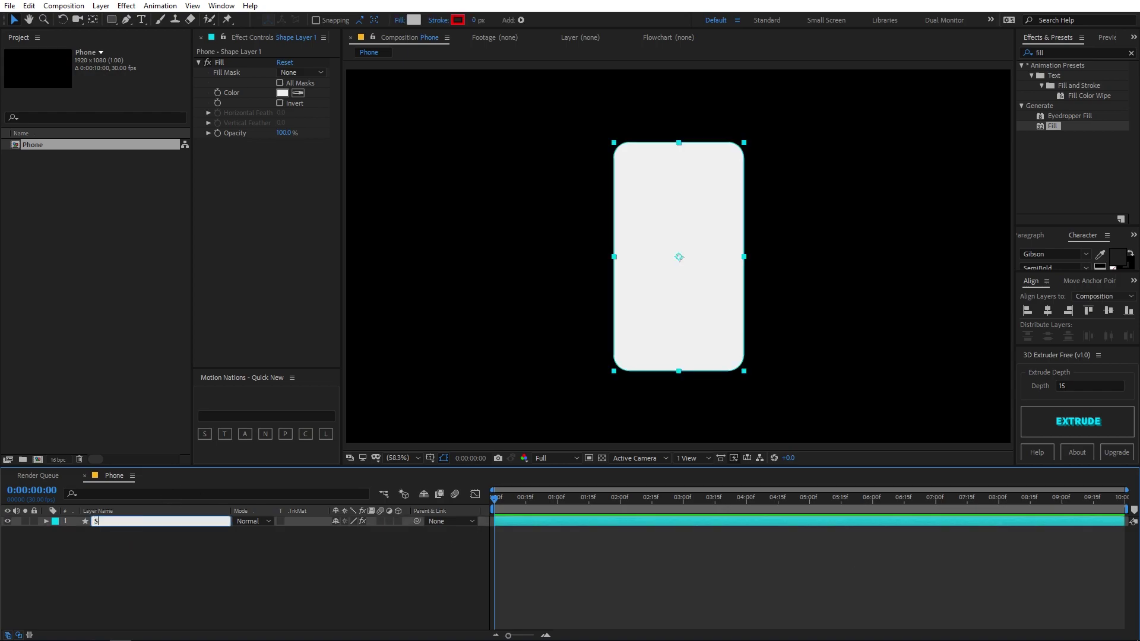
text(Base)
key(Return)
click(240, 540)
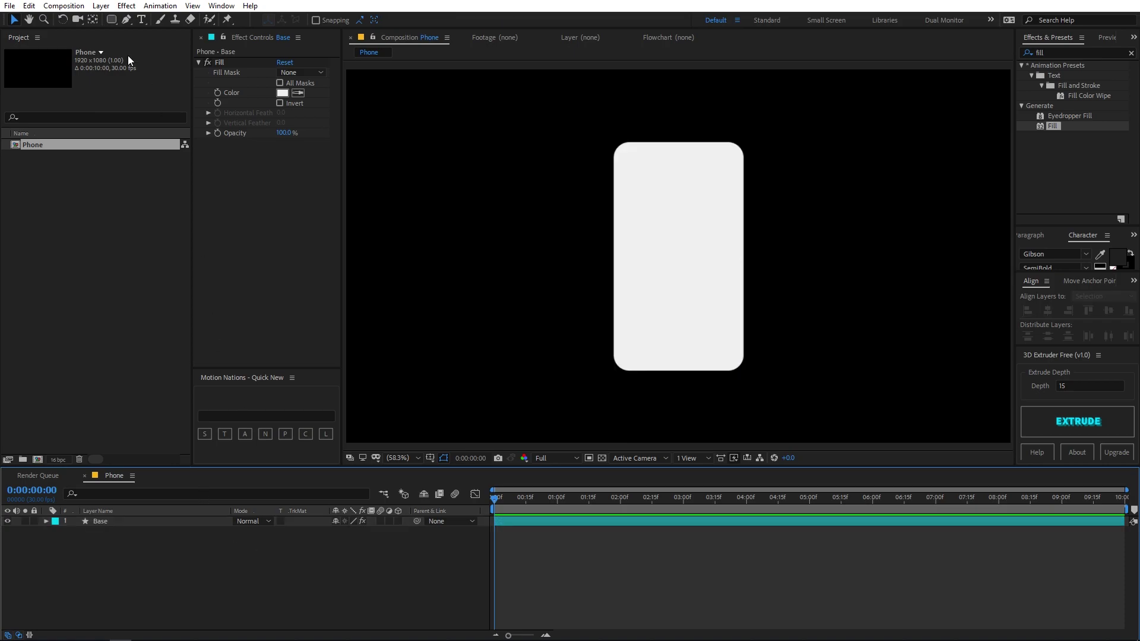
- Duplicate the Base layer and rename the copy as Screen
click(143, 520)
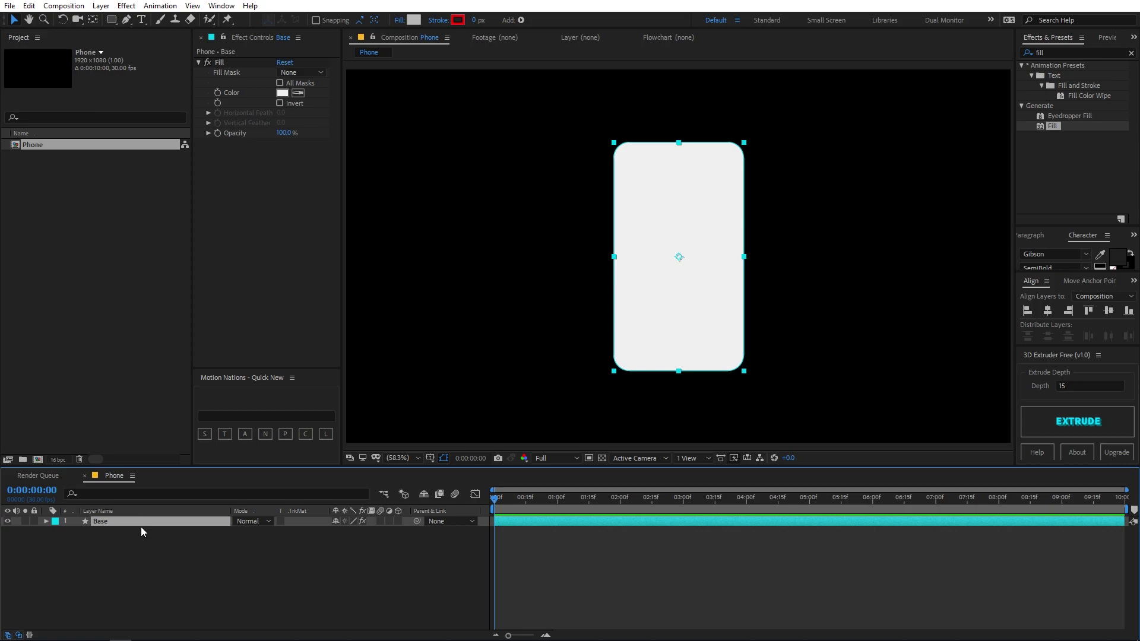
key(ctrl+d)
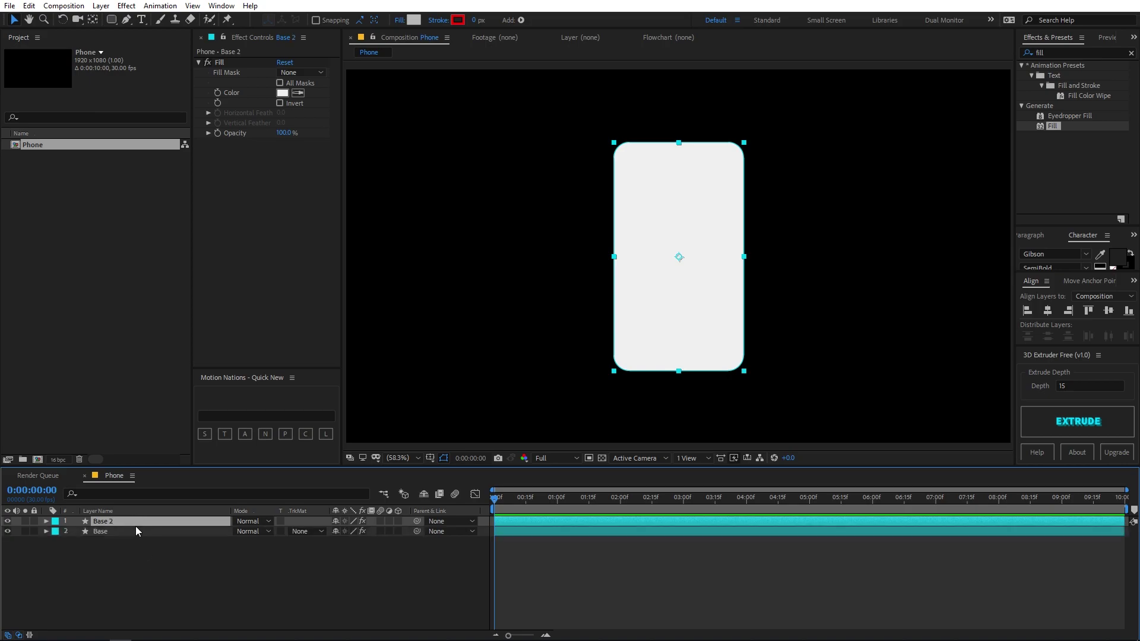
key(Return)
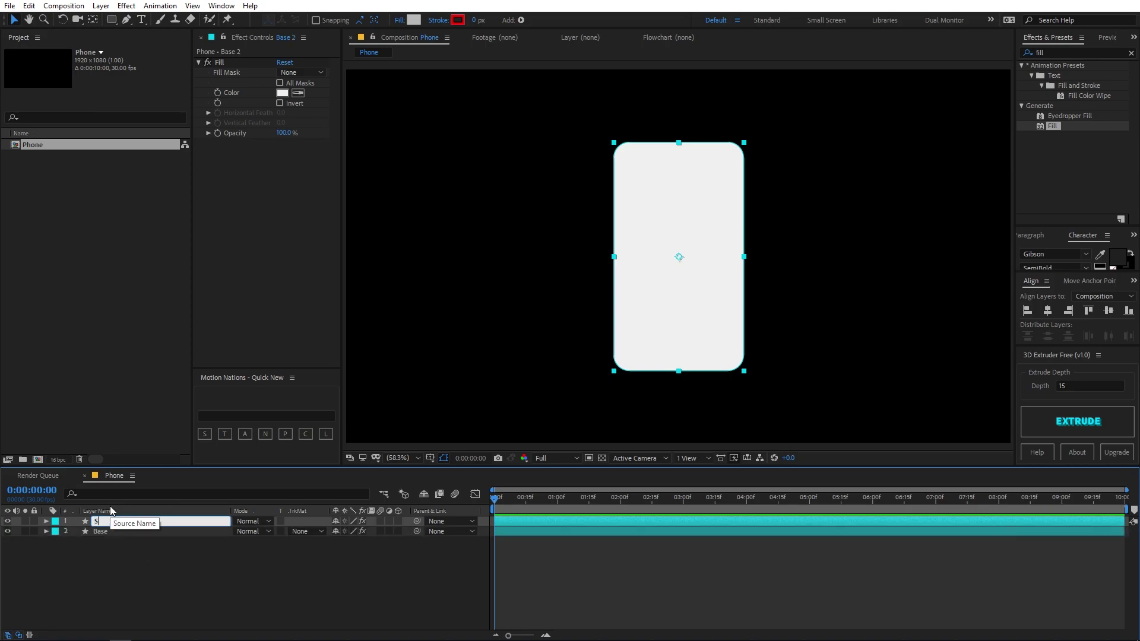
text(Screen)
key(Return)
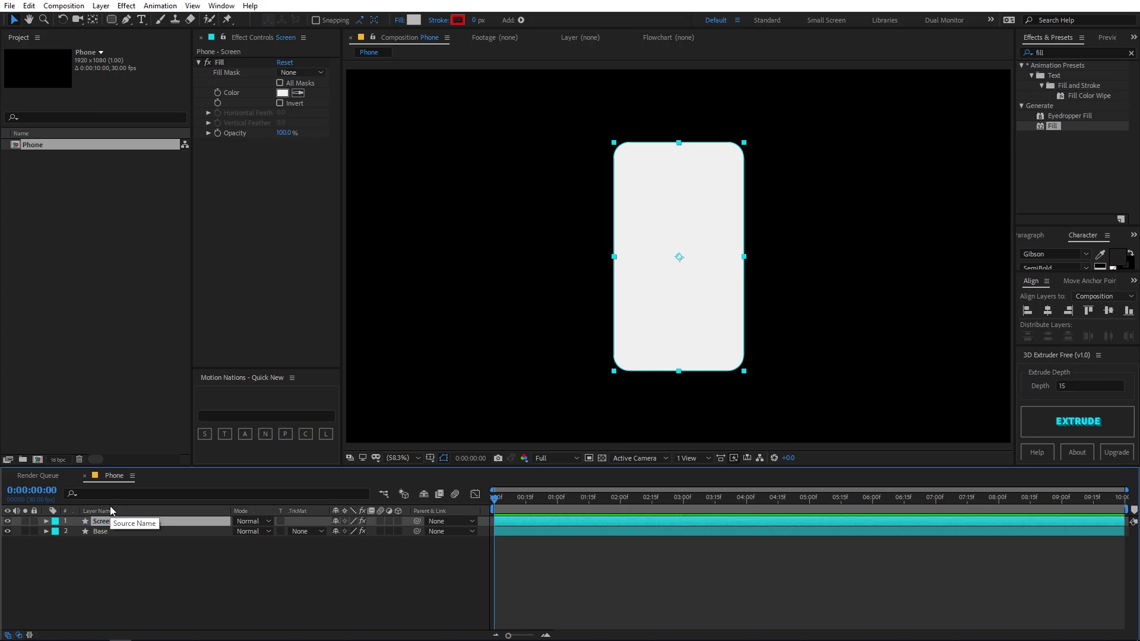
- Pre-compose the Screen layer into a new composition named Screen, moving all attributes into it
right_click(121, 521)
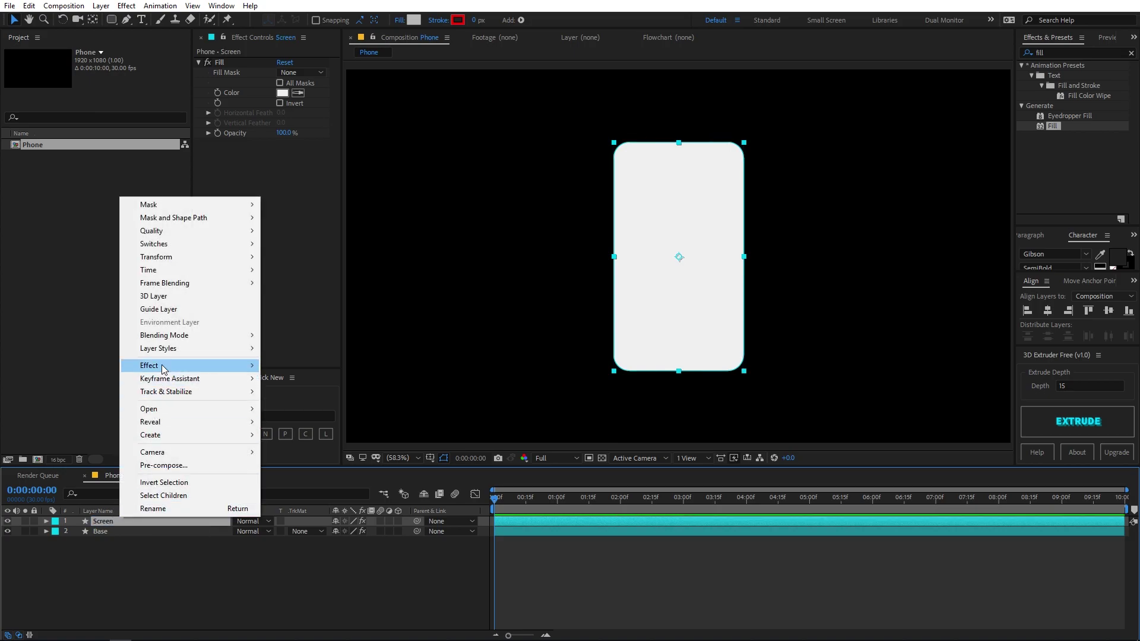
click(161, 466)
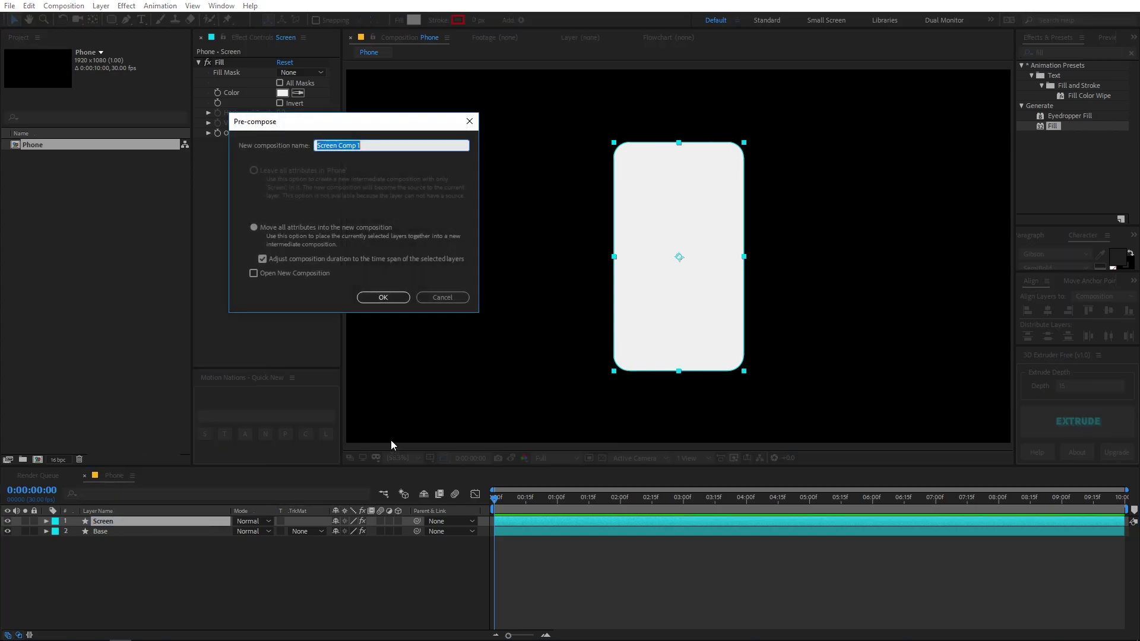
text(Screen)
key(Return)
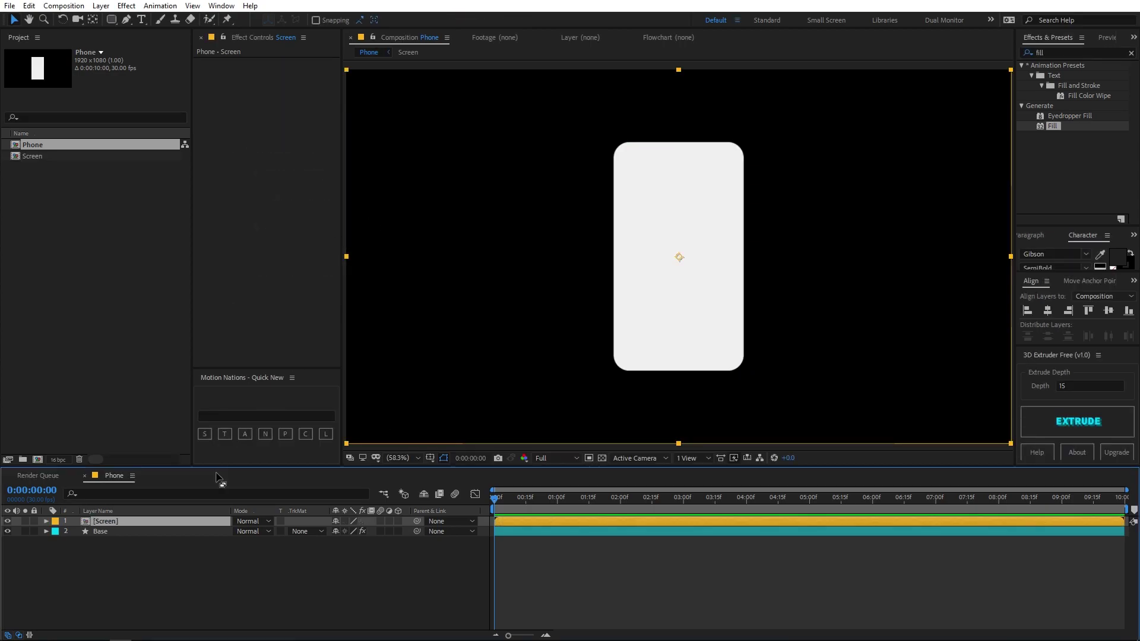
- Open the Screen precomposition and set its composition size to 375 px wide by 660 px high
double_click(118, 524)
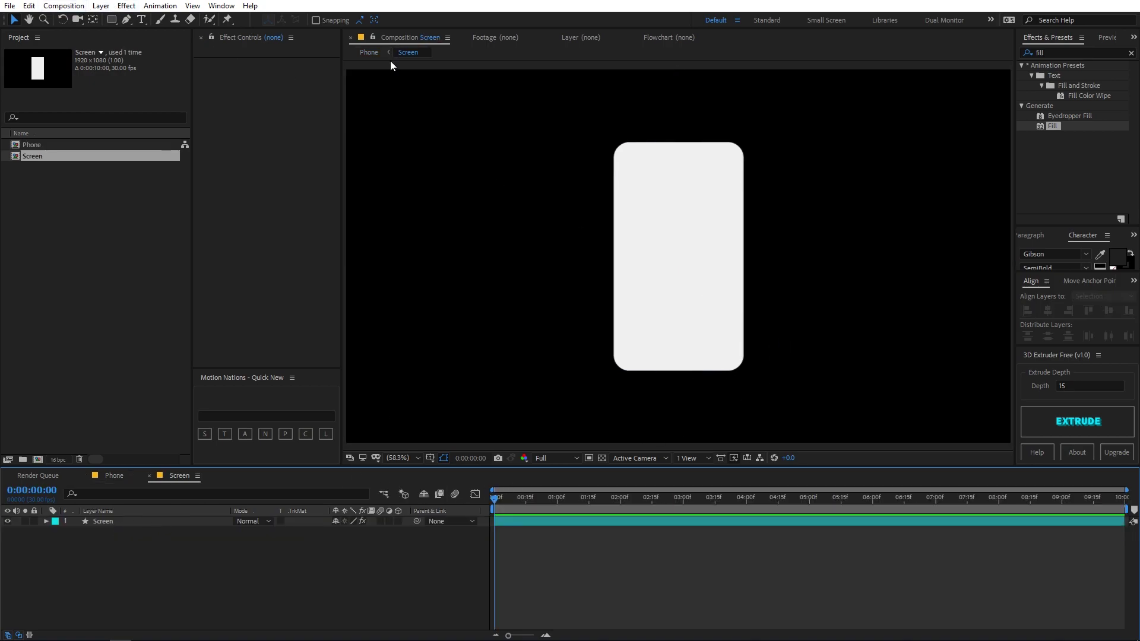
key(comma)
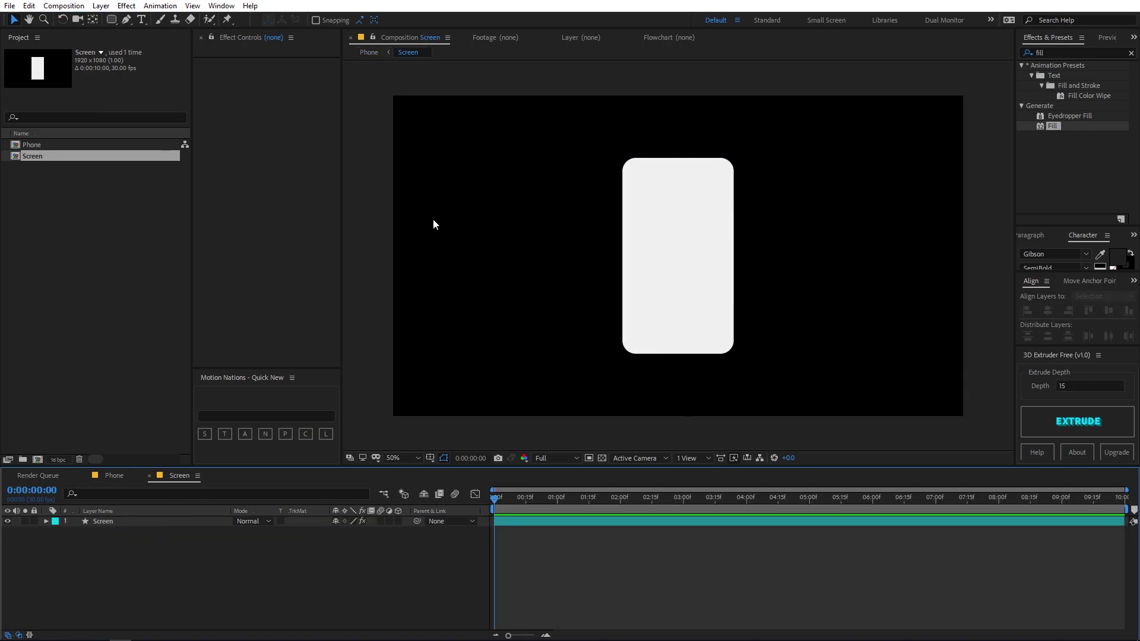
key(comma)
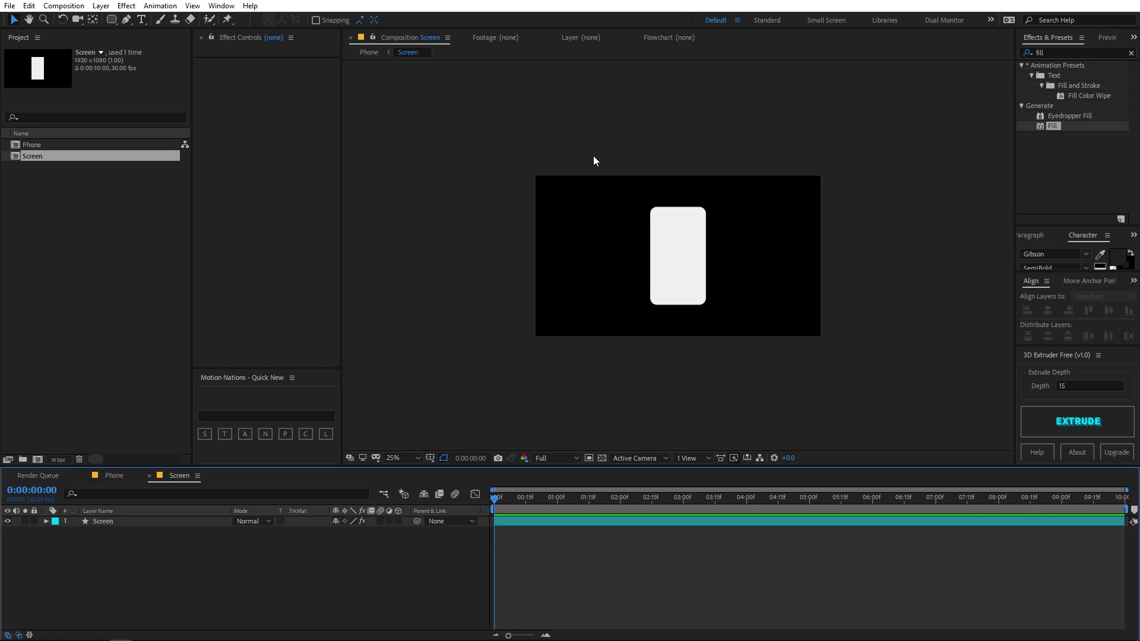
click(64, 6)
click(96, 36)
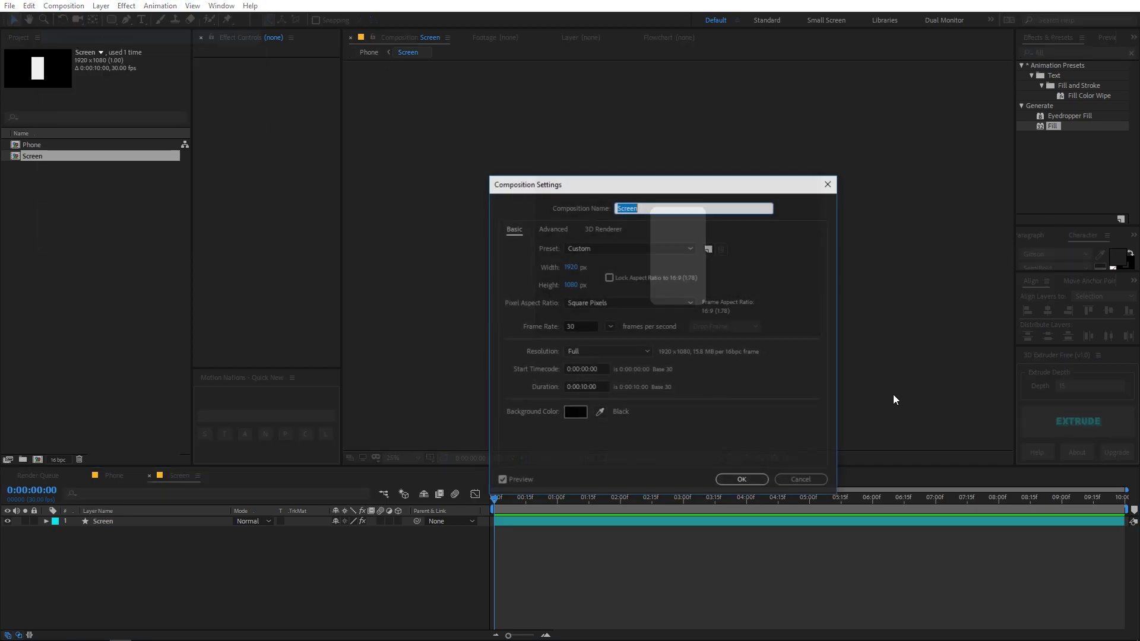
click(571, 267)
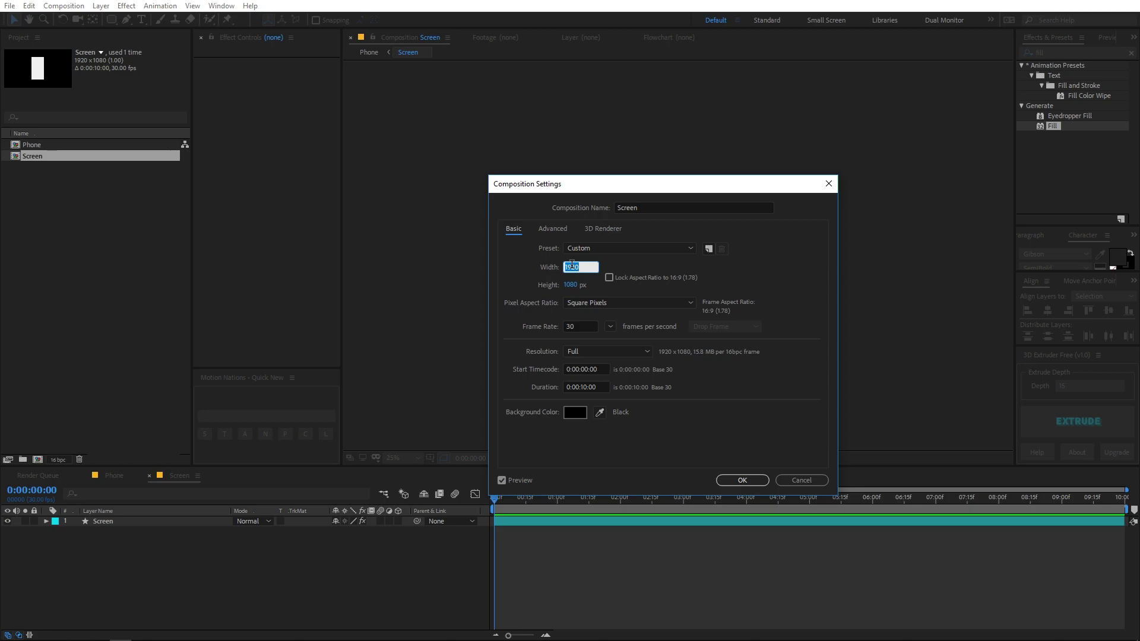
text(375)
key(Tab)
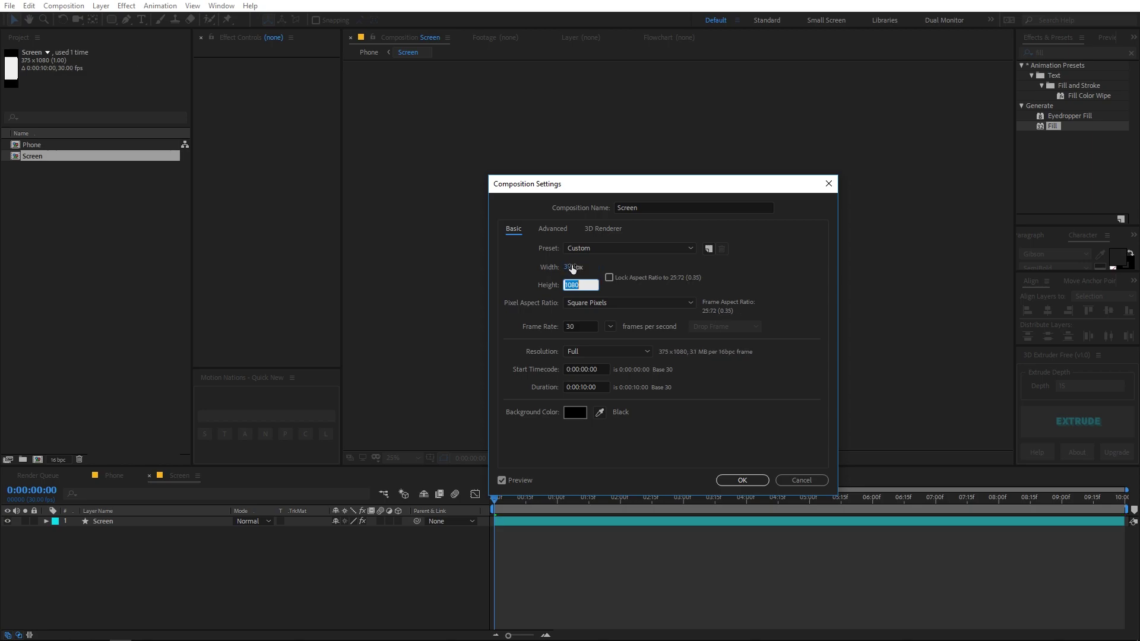
text(660)
key(Return)
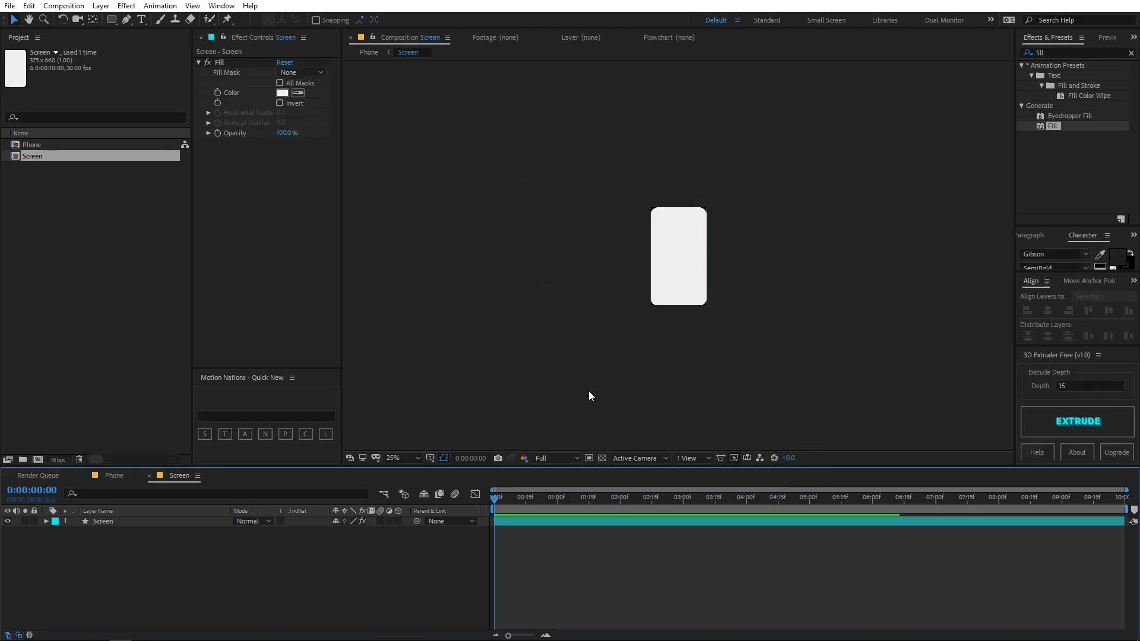
- Delete the rounded Screen shape layer from the Screen composition
key(period)
key(period)
key(period)
click(404, 459)
click(416, 266)
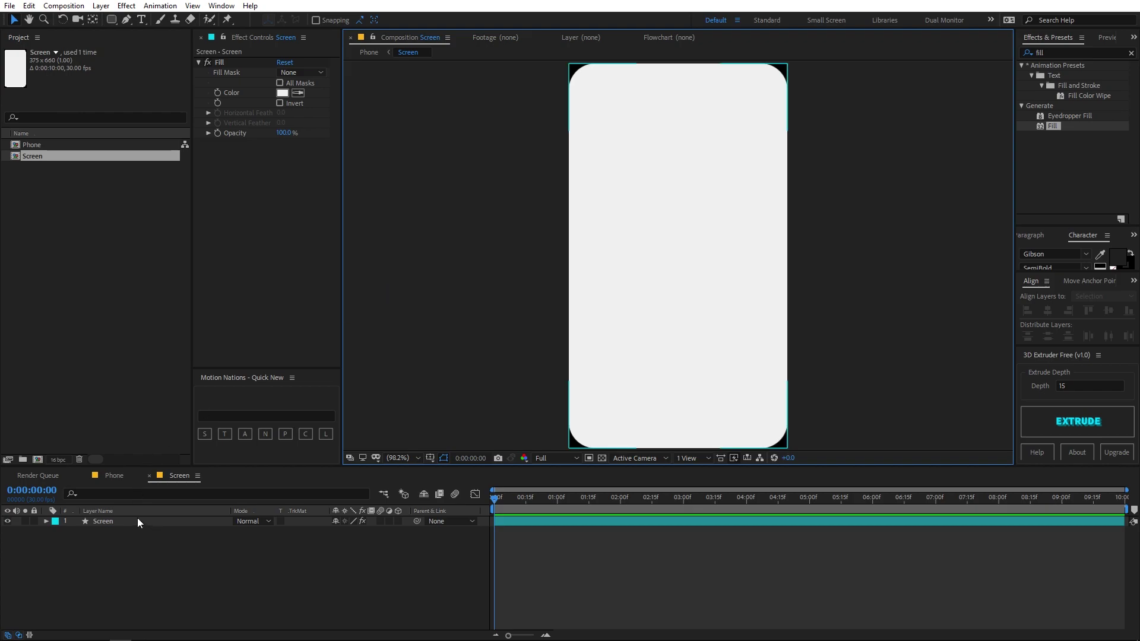
click(84, 521)
key(Delete)
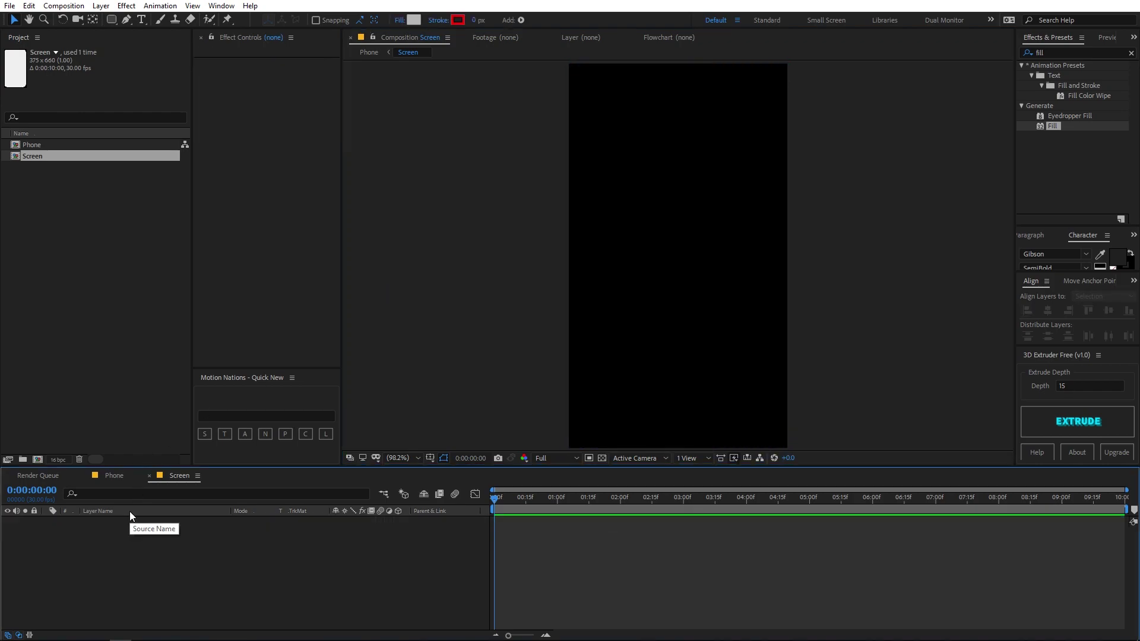
- Add a rectangle shape layer covering the whole Screen composition and apply the Fill effect to it with its default red
click(110, 22)
drag(108, 23, 163, 32)
double_click(113, 20)
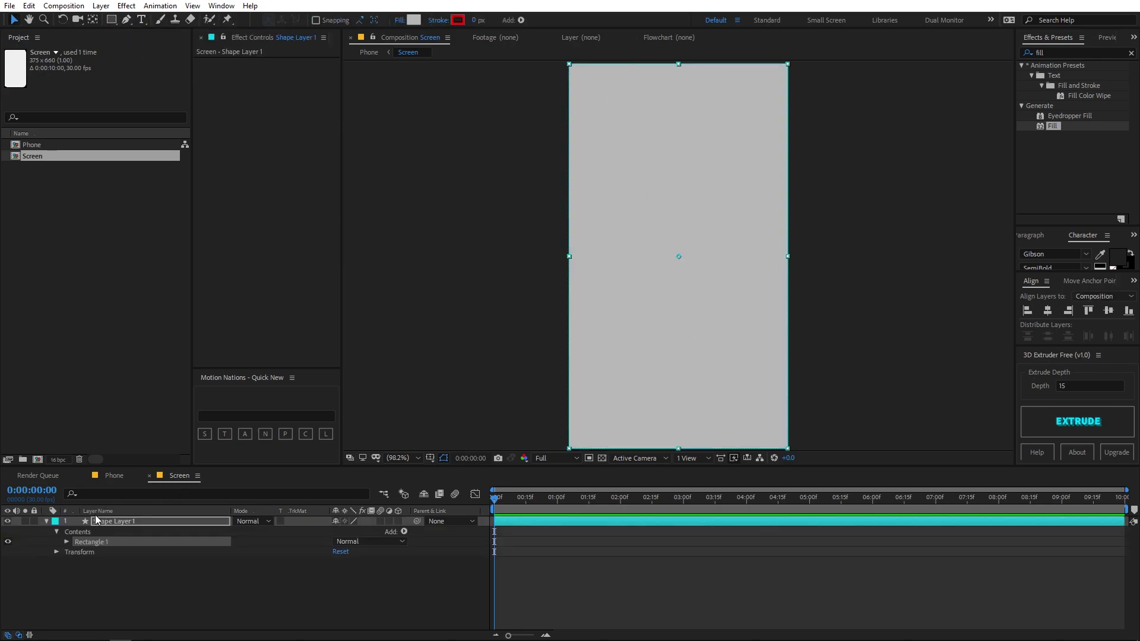
click(47, 522)
drag(1053, 125, 675, 198)
click(265, 590)
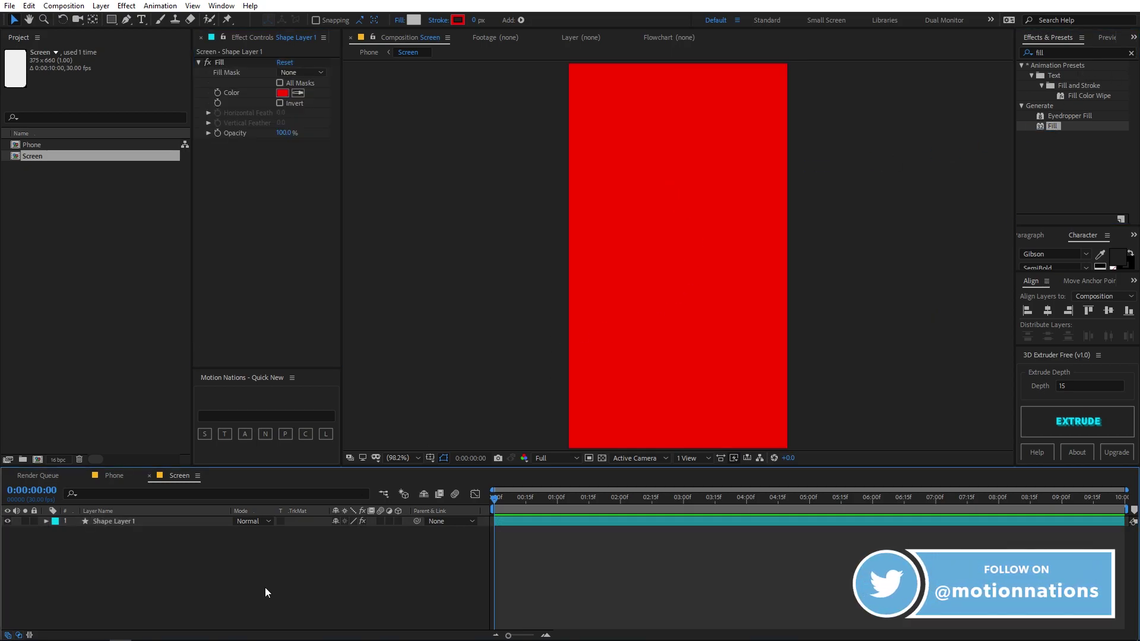
- In the Phone composition, scale the Screen layer non-proportionally to about 86.5% wide by 75.4% high and shift it slightly up on the base
click(120, 478)
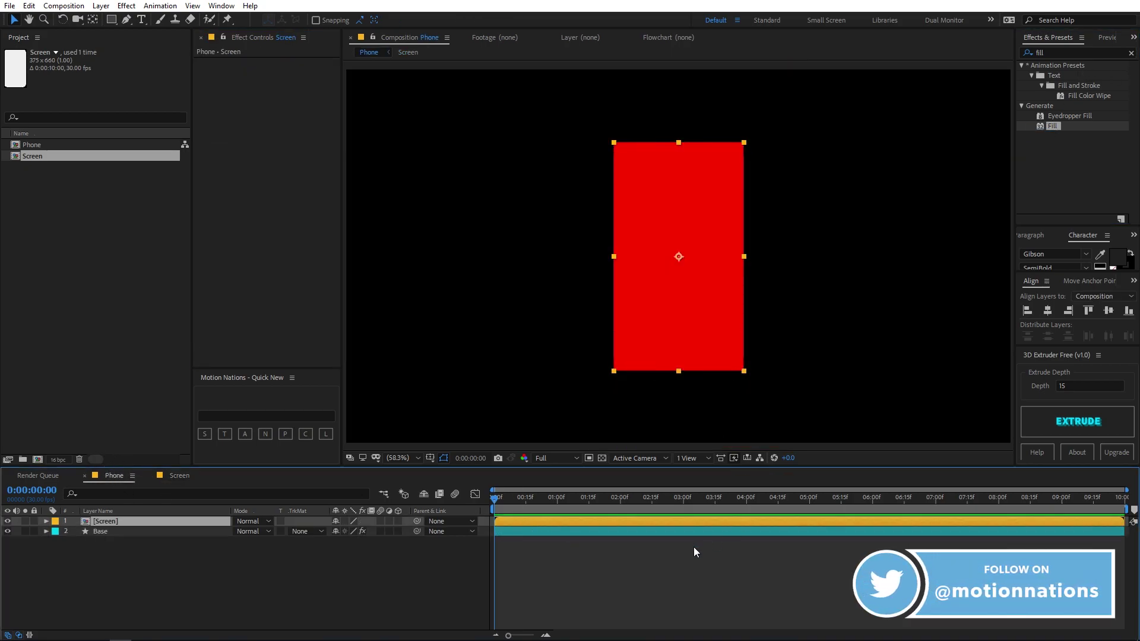
click(644, 581)
click(126, 522)
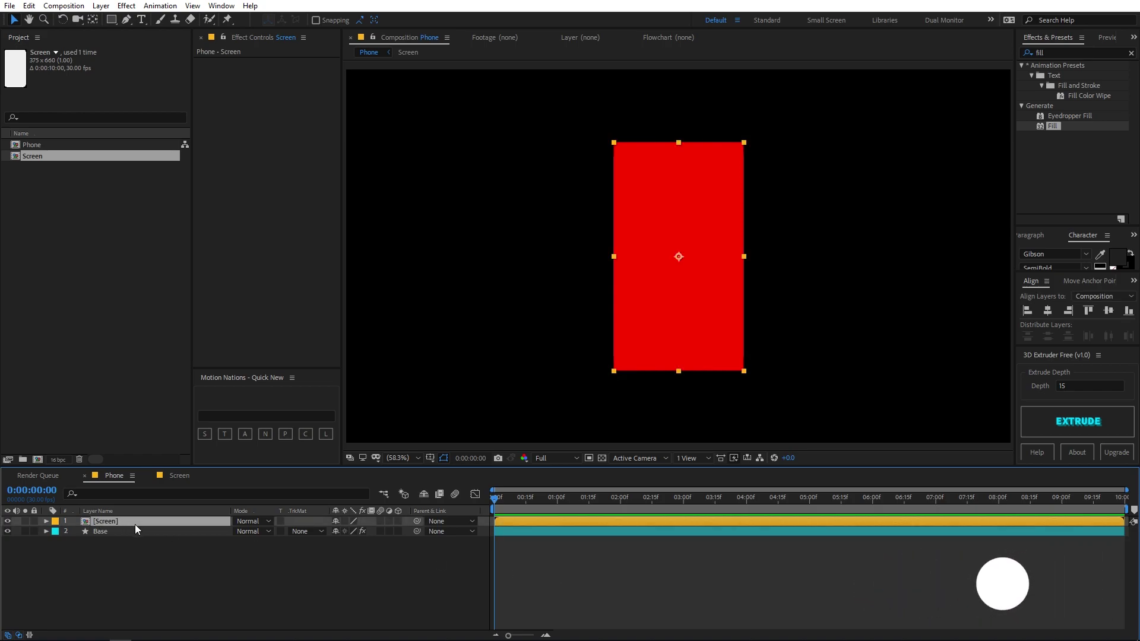
key(s)
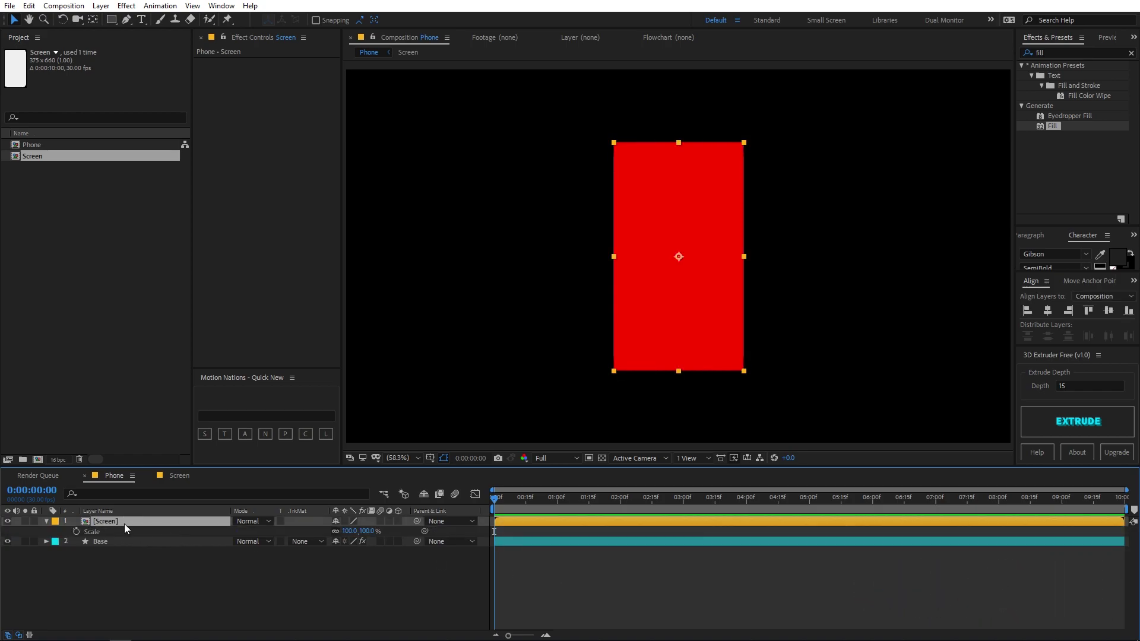
click(291, 580)
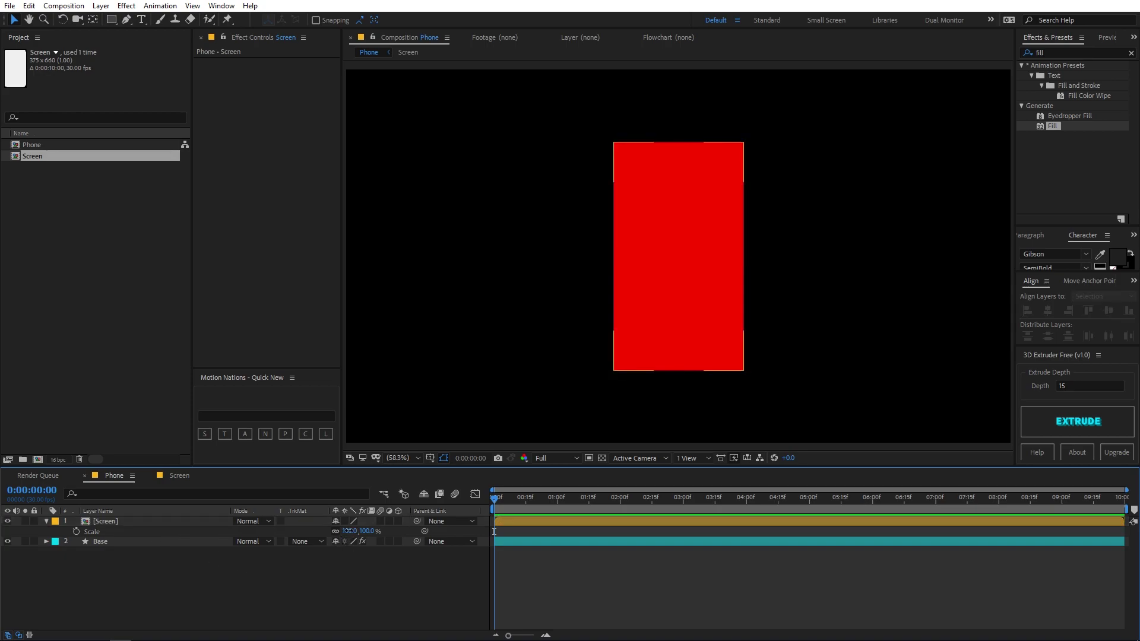
drag(348, 531, 338, 532)
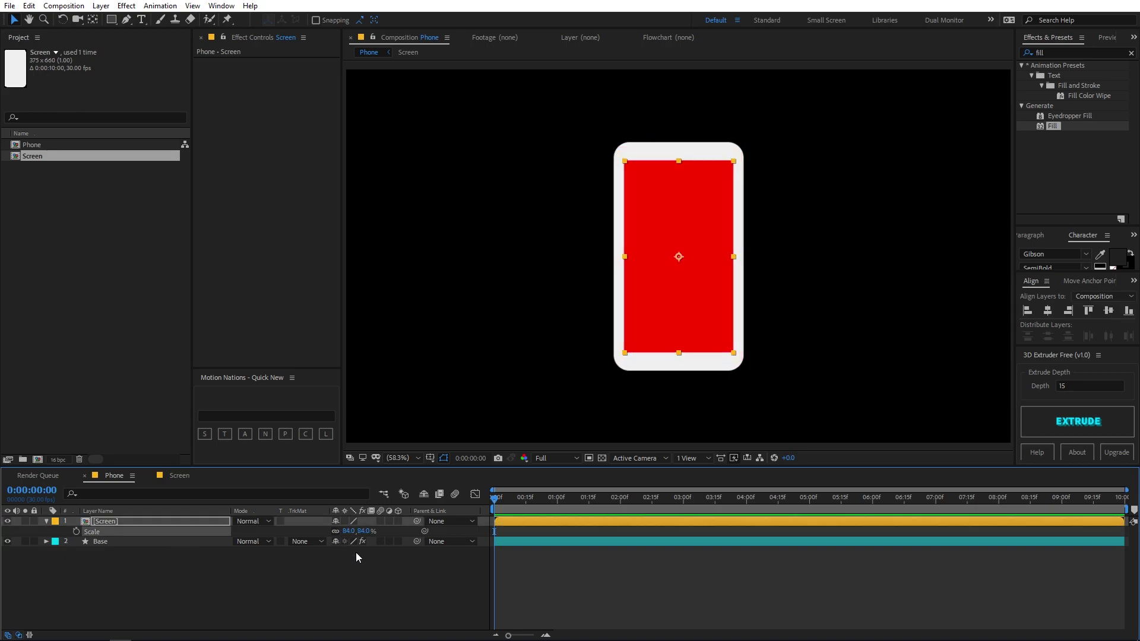
drag(342, 531, 356, 531)
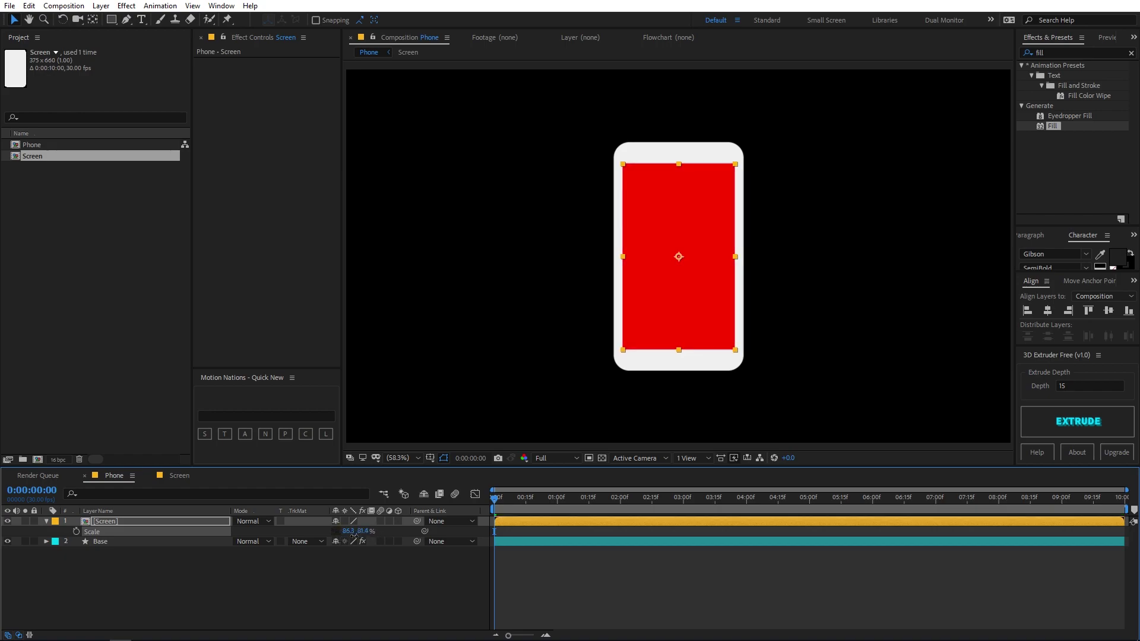
mouse_move(669, 237)
mouse_down()
mouse_move(669, 219)
mouse_move(668, 231)
mouse_up()
drag(367, 539, 341, 538)
click(427, 564)
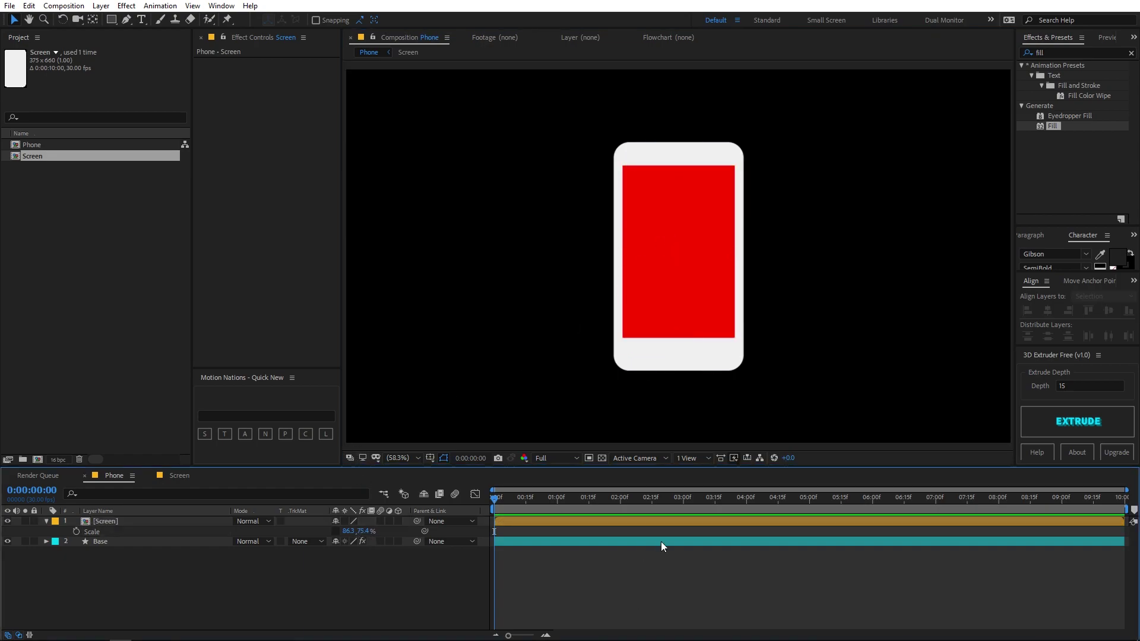
click(47, 522)
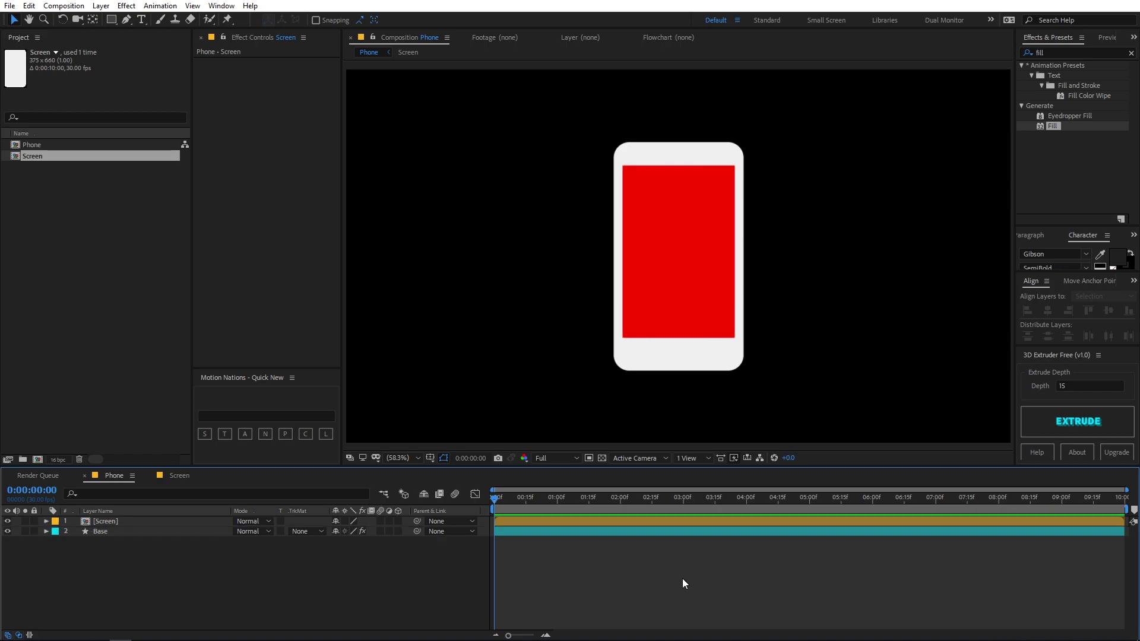
- Draw a home-button circle with the Ellipse tool on the base below the red screen and centre it horizontally in the composition
click(111, 19)
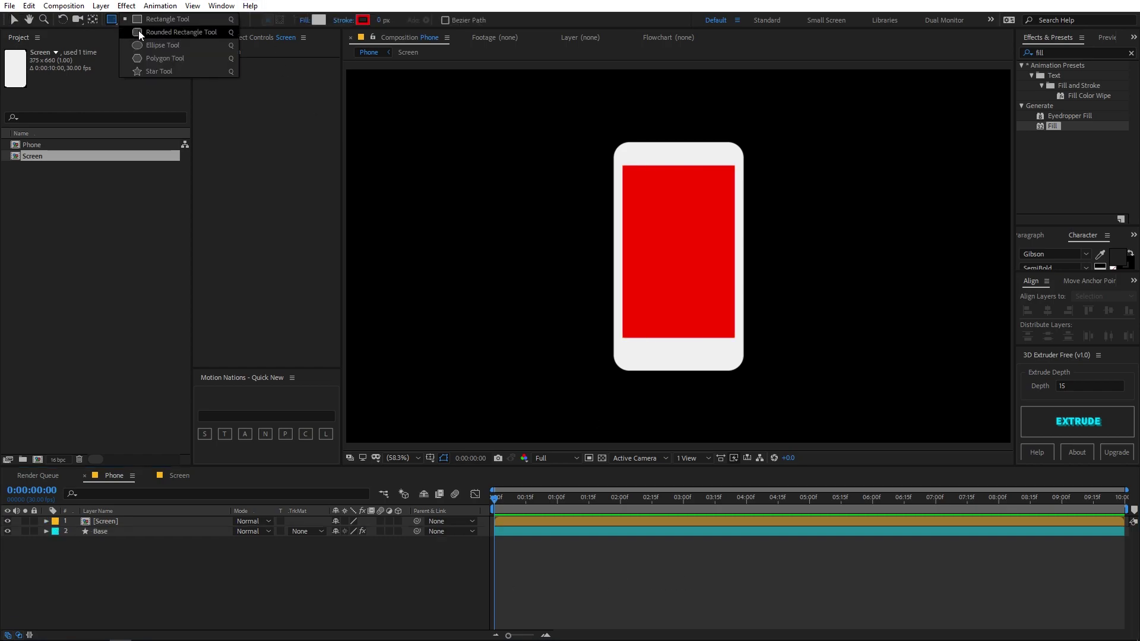
click(163, 45)
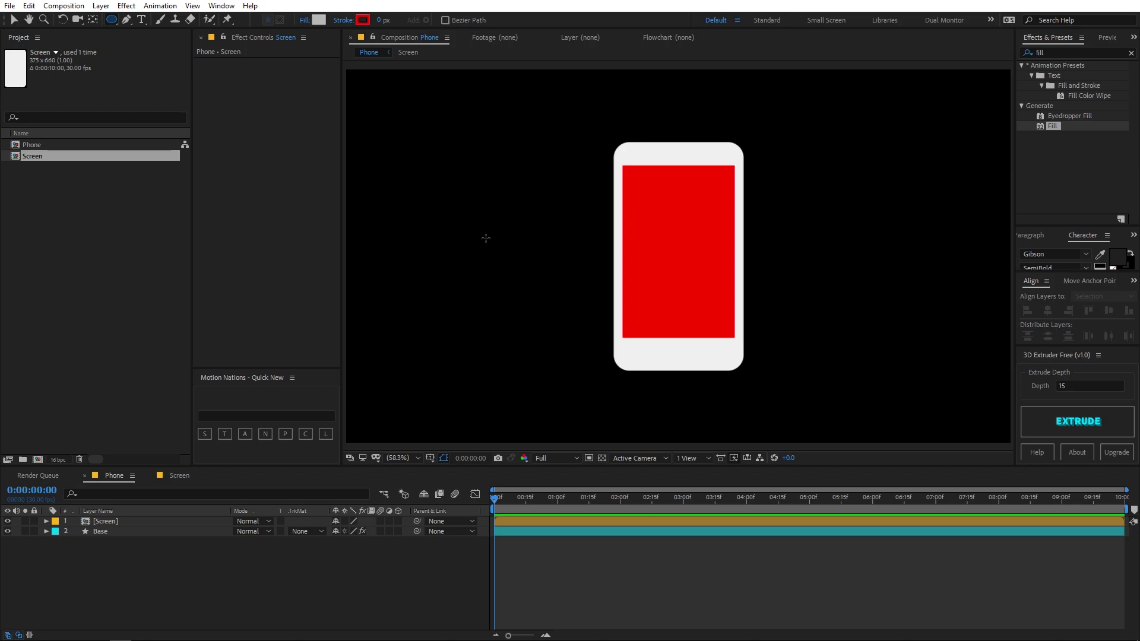
key(slash)
drag(681, 432, 674, 410)
click(1050, 311)
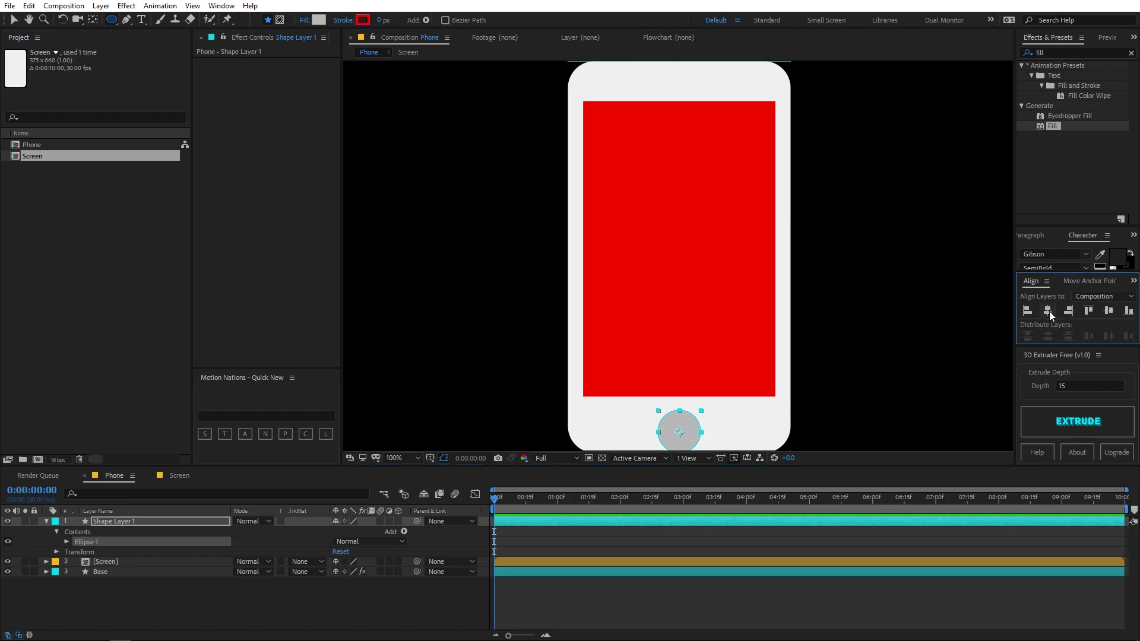
- Nudge the home-button circle up so it sits between the screen and the phone's lower edge
click(29, 20)
drag(708, 313, 705, 150)
key(v)
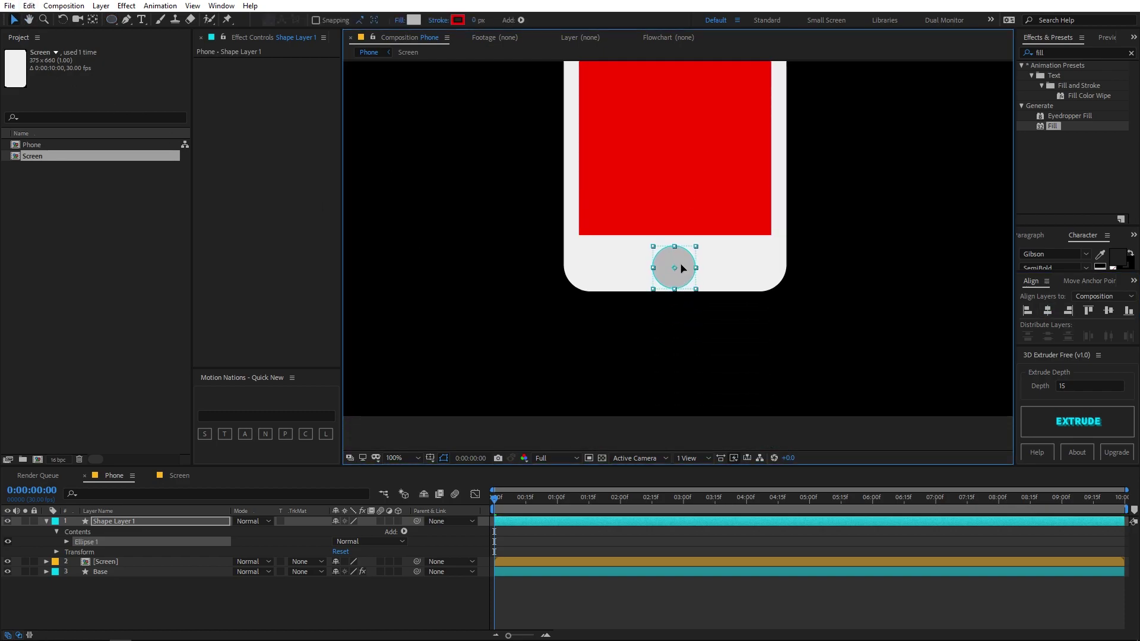
key(Up)
key(Up)
key(Up)
key(Up)
key(Up)
key(Up)
key(Up)
key(Up)
key(Up)
key(Up)
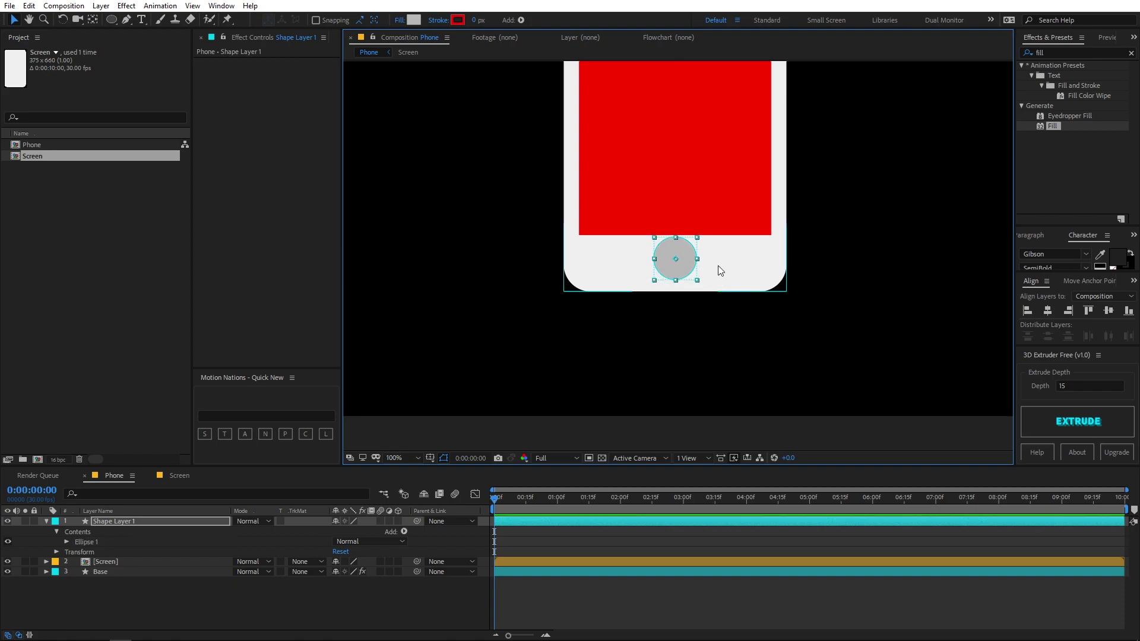
key(comma)
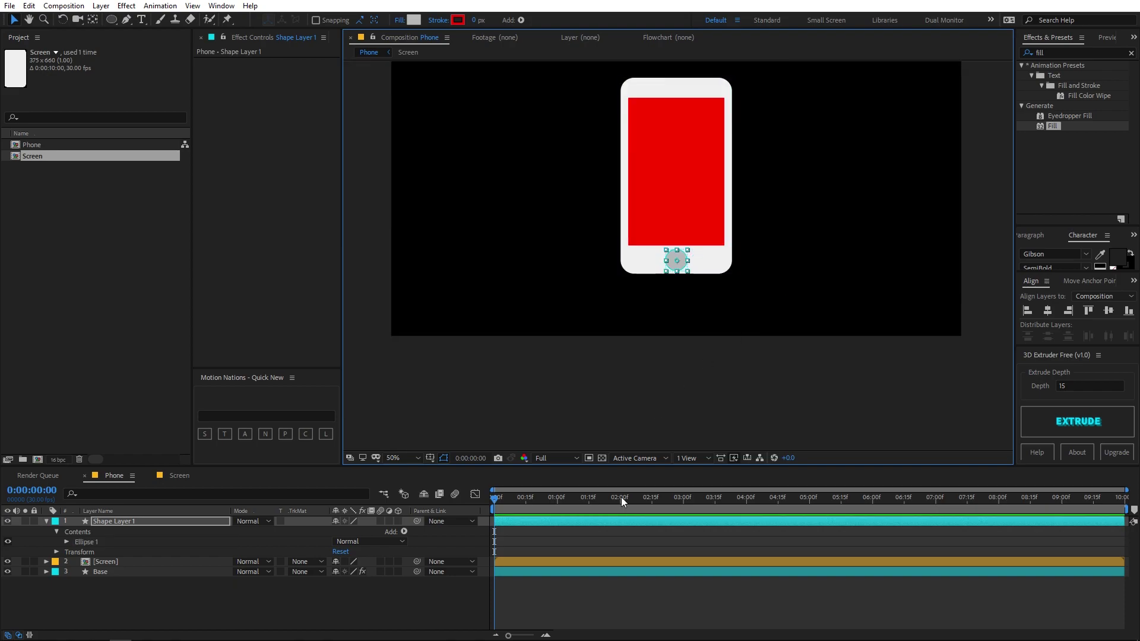
click(692, 584)
- Apply the Gradient Ramp effect to the home-button circle and set its ramp shape to Radial Ramp
scroll(695, 261, up, 2)
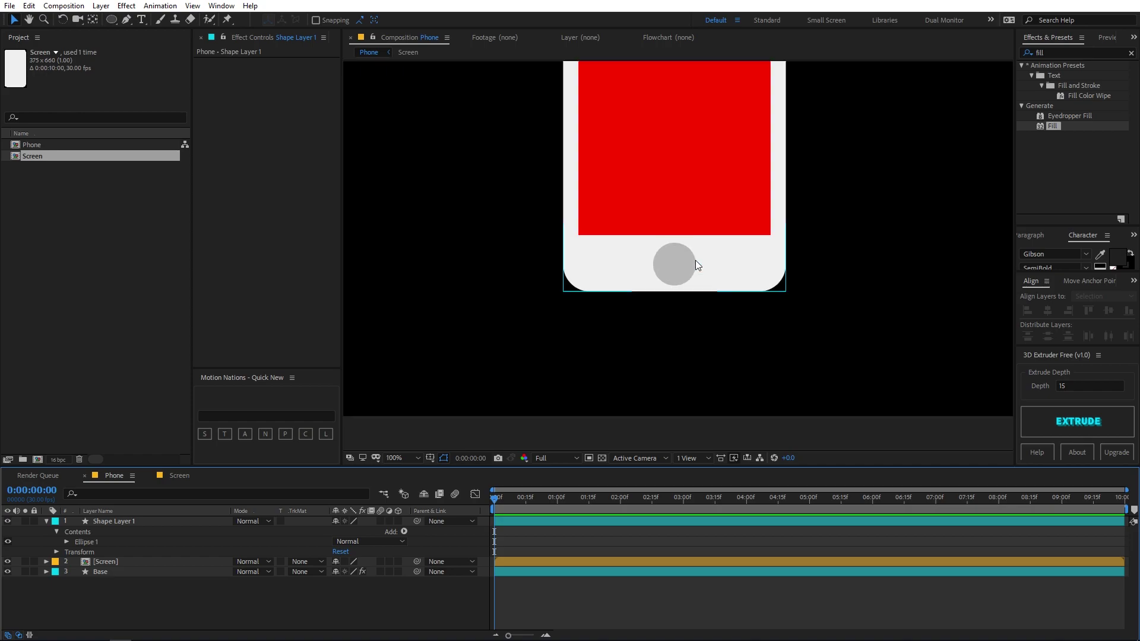
click(684, 265)
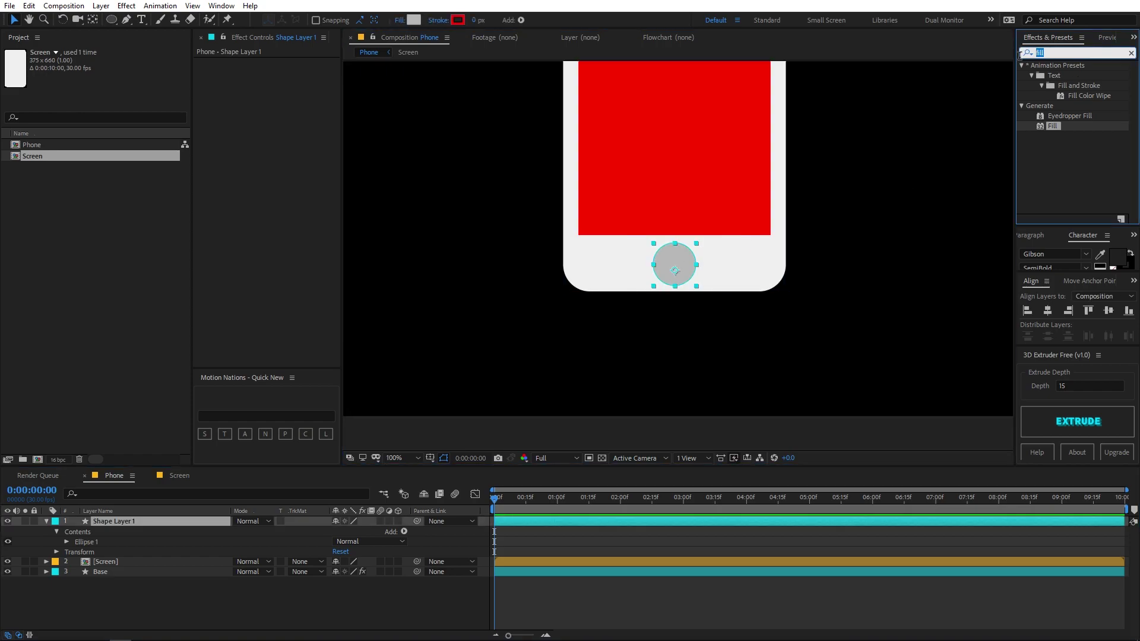
text(gradie)
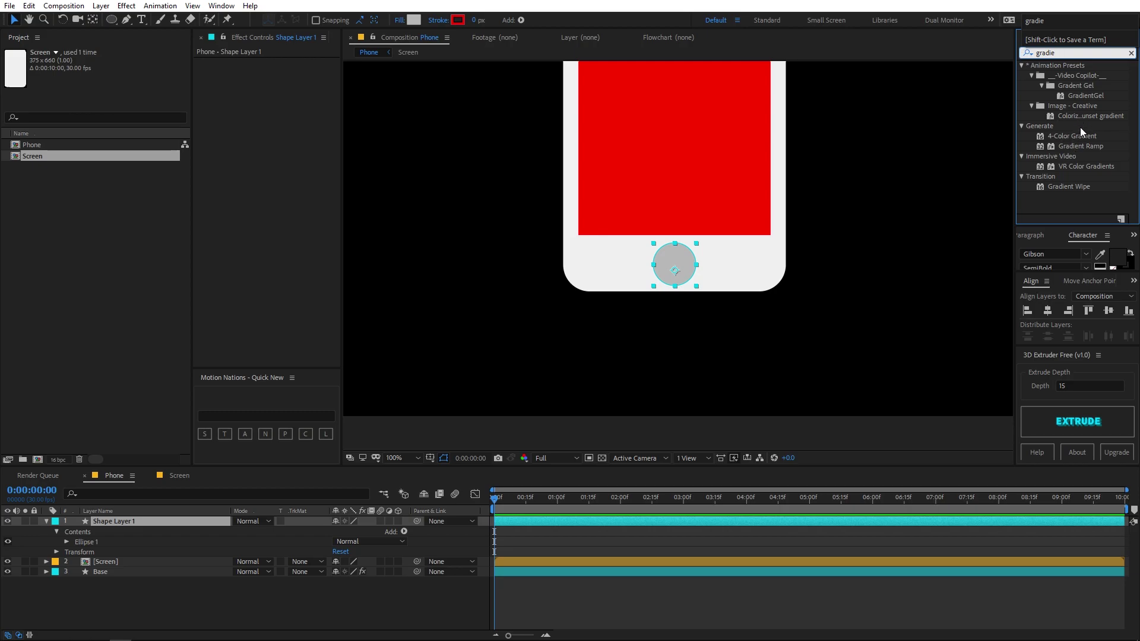
drag(1079, 147, 676, 270)
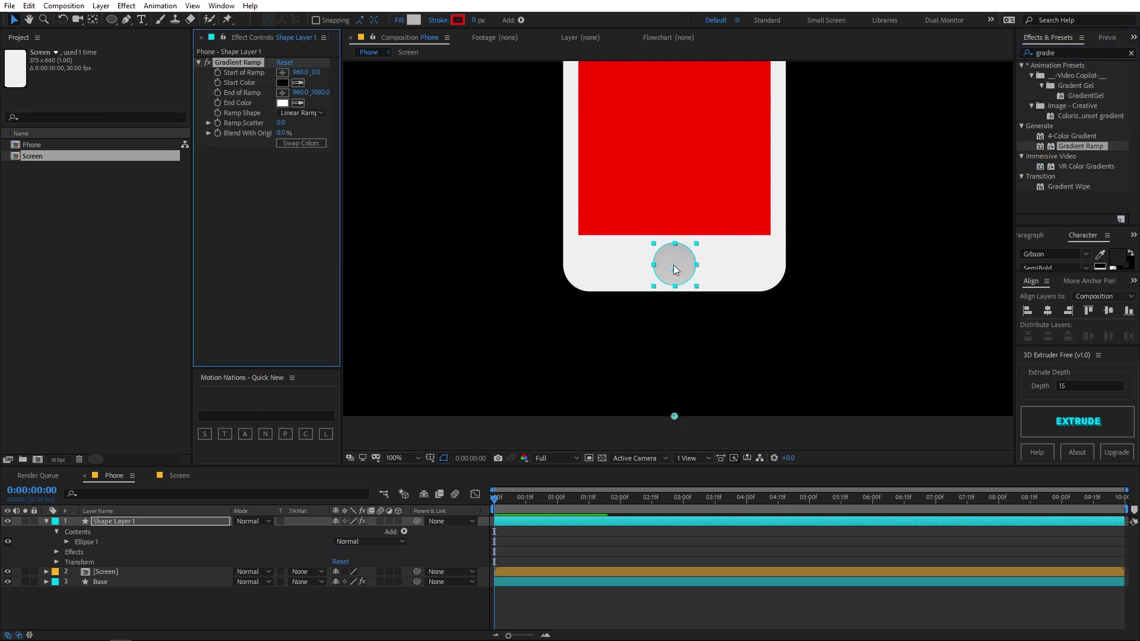
click(299, 113)
click(313, 139)
- Reposition the home button's gradient, with the ramp start at about 682, 376 and the ramp end at about 1046, 932
scroll(650, 196, down, 4)
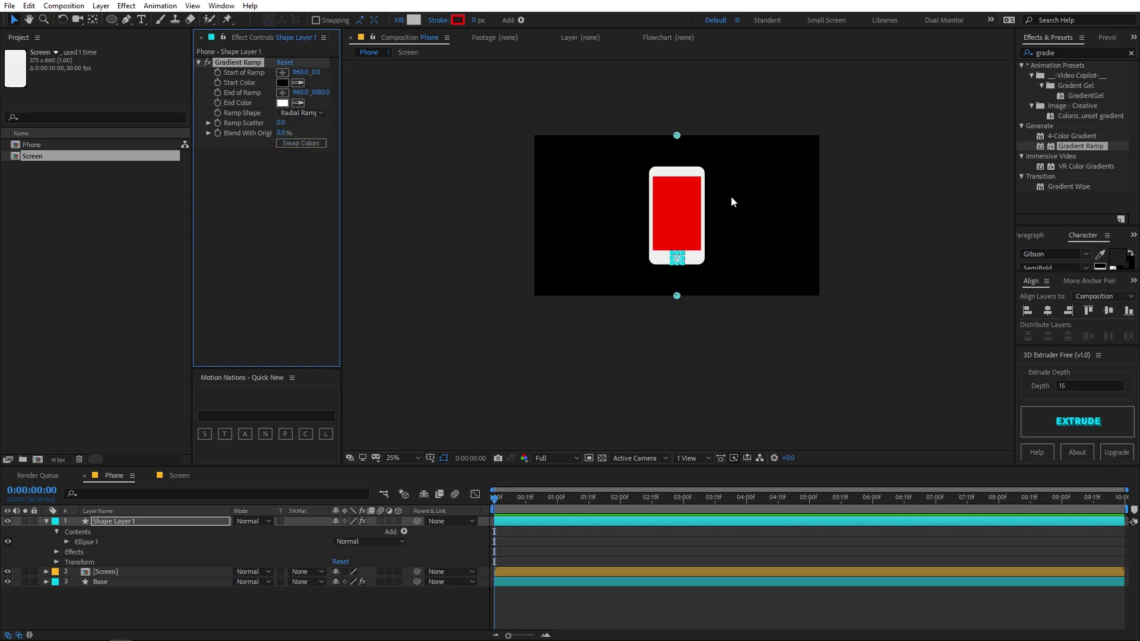
drag(676, 134, 648, 200)
scroll(735, 260, up, 2)
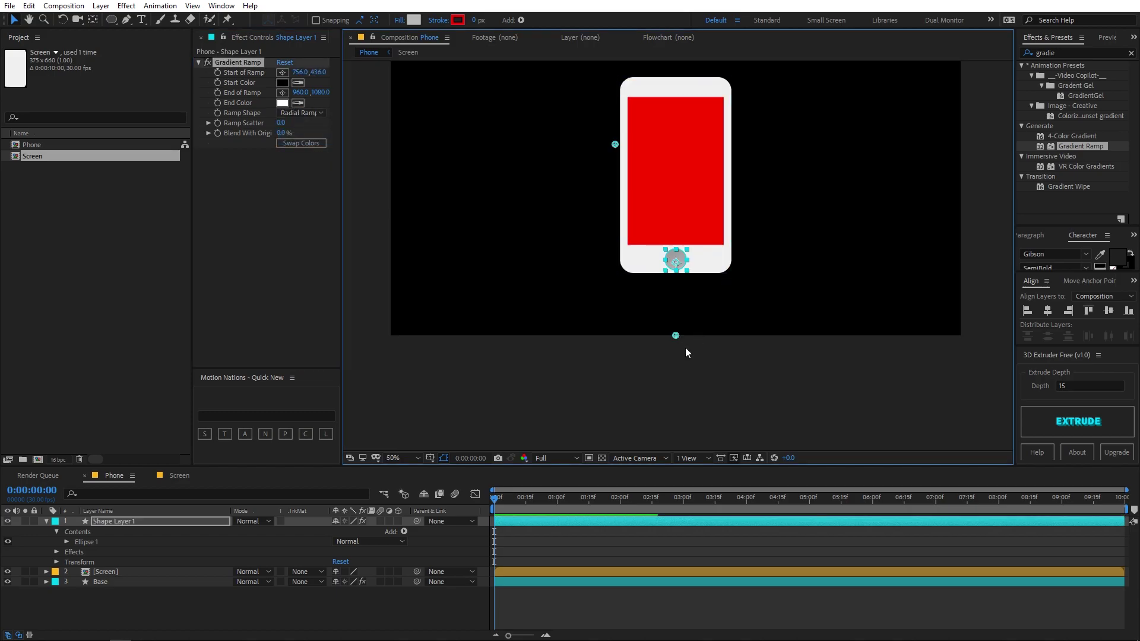
drag(681, 331, 706, 288)
drag(615, 145, 569, 127)
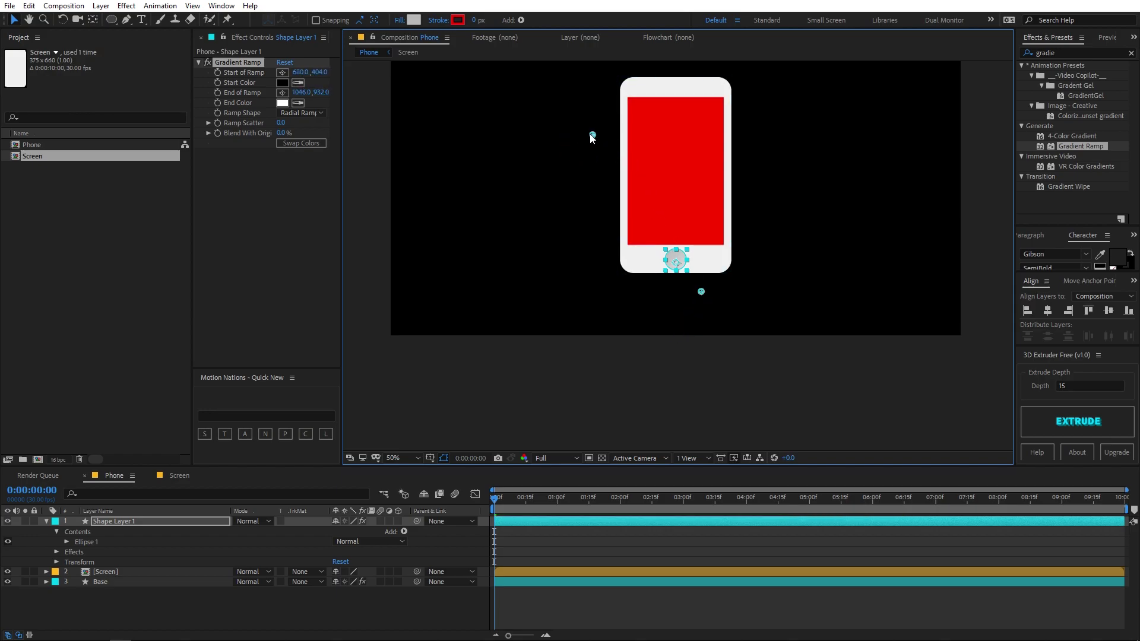
click(696, 529)
scroll(673, 262, up, 4)
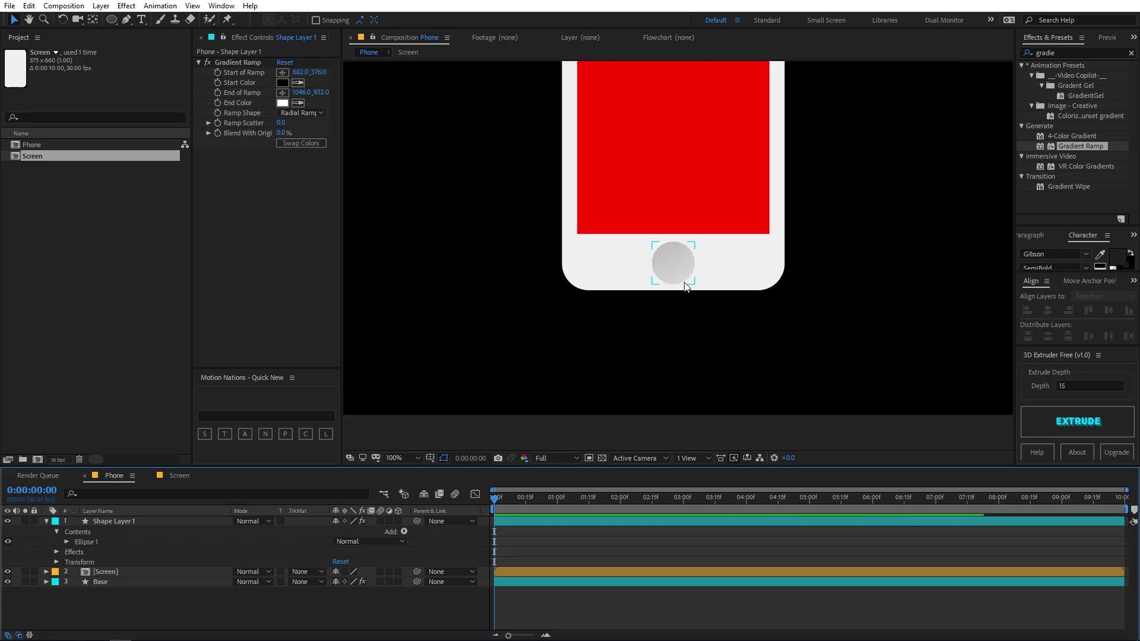
scroll(721, 285, down, 4)
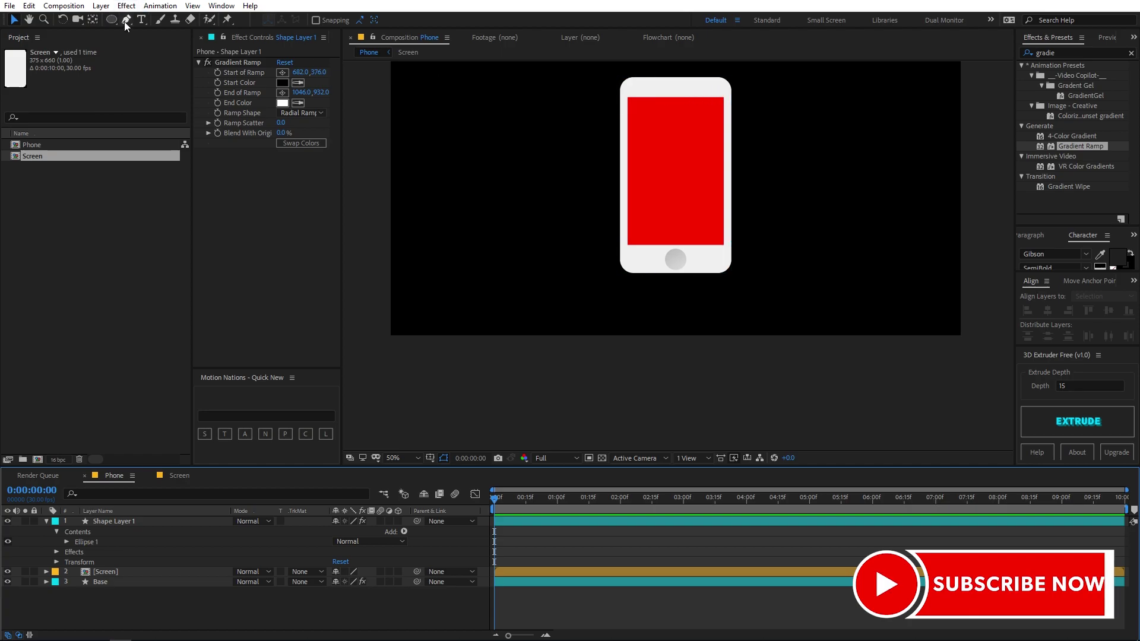
- Draw a thin rounded-rectangle speaker slot on the base above the screen and centre it horizontally in the composition
drag(111, 19, 149, 35)
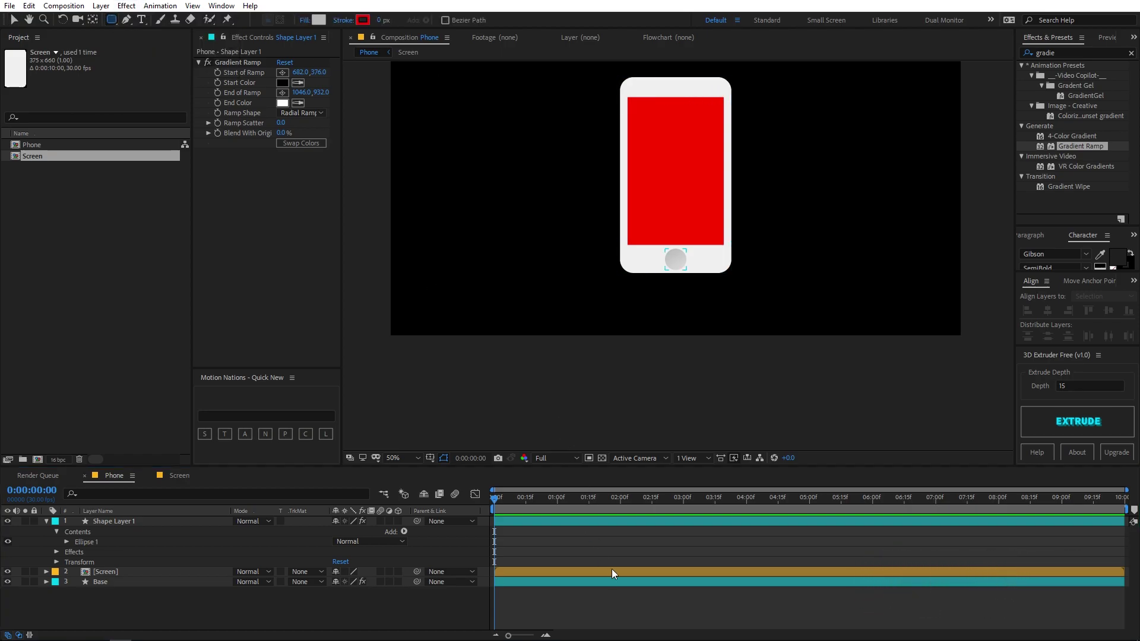
scroll(680, 97, up, 2)
drag(687, 110, 672, 372)
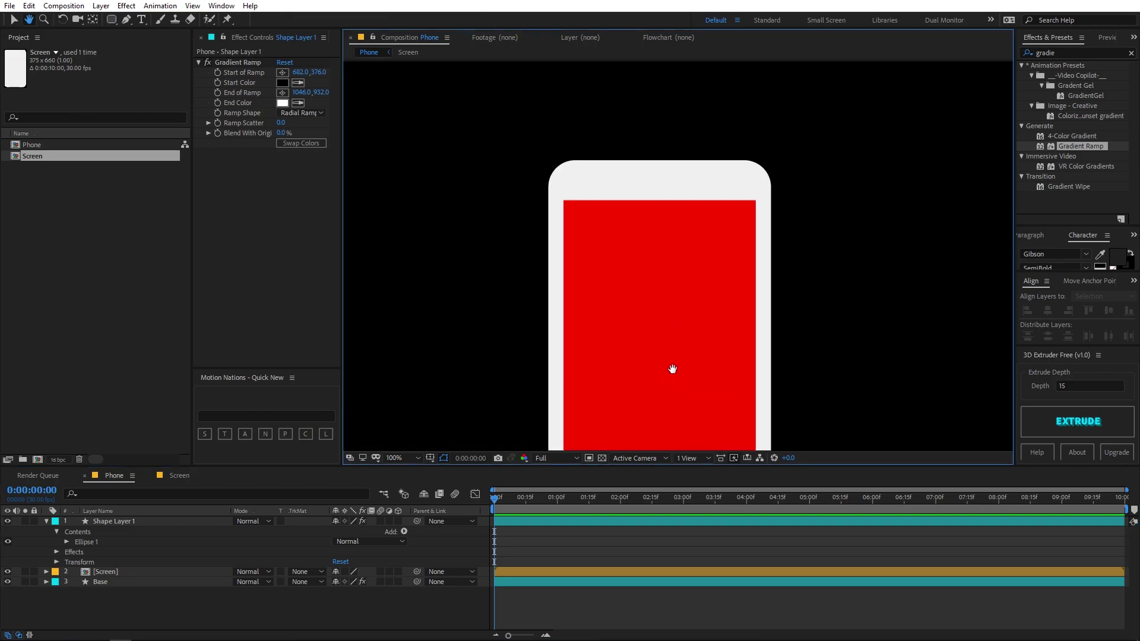
scroll(672, 371, up, 2)
key(h)
drag(641, 176, 637, 277)
key(q)
drag(556, 204, 713, 213)
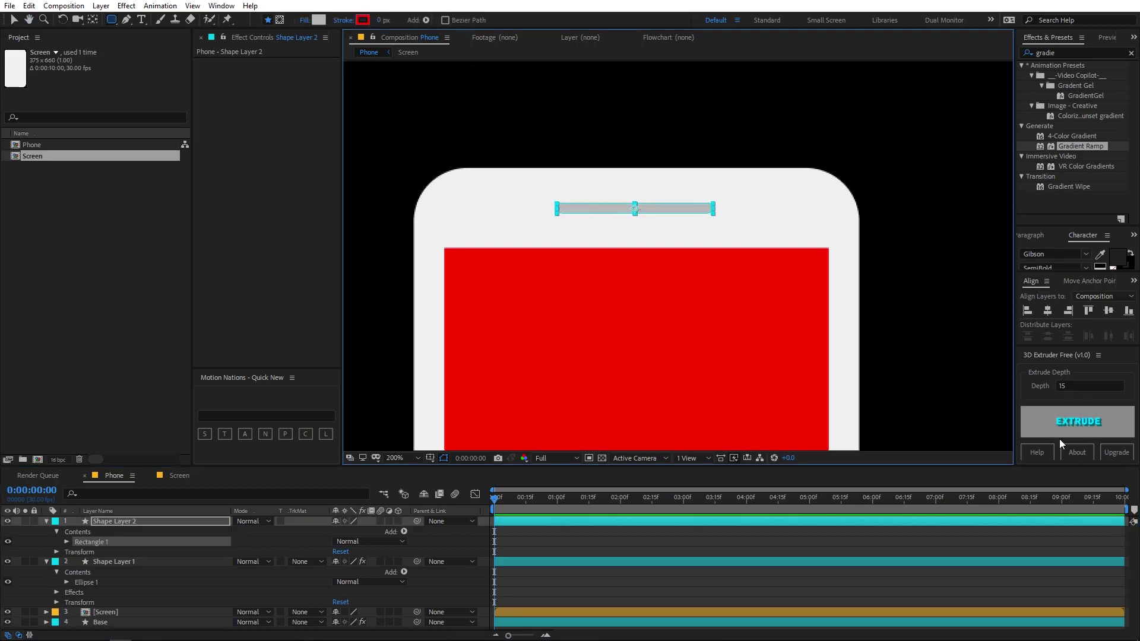
click(1048, 310)
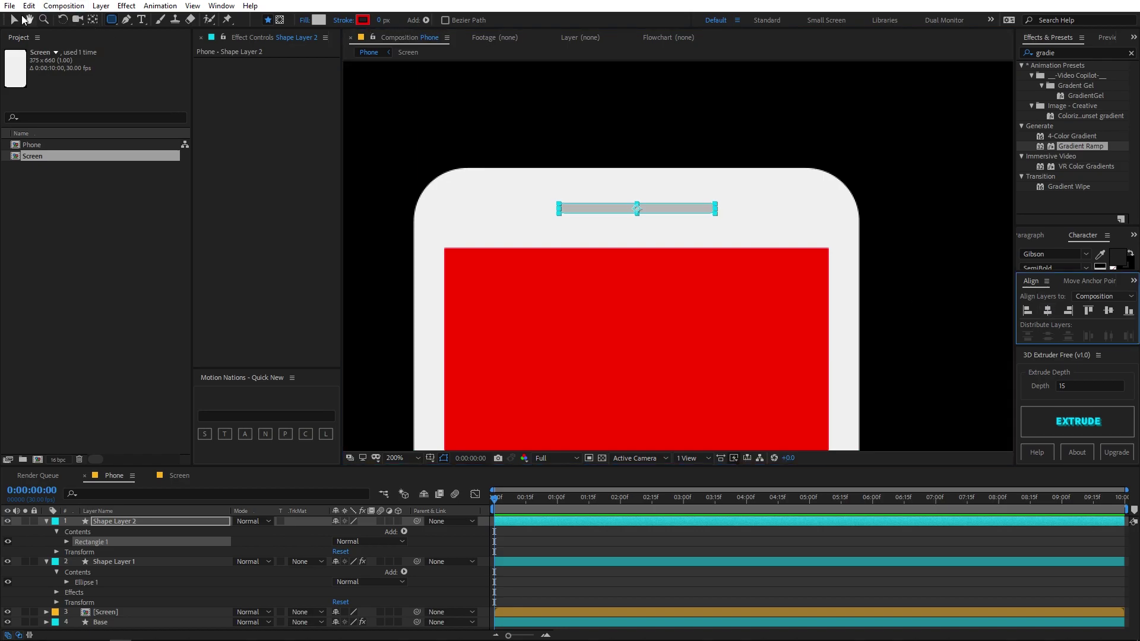
- Draw a small camera circle with the Ellipse tool on its own shape layer, to the right of the speaker slot
drag(111, 20, 163, 46)
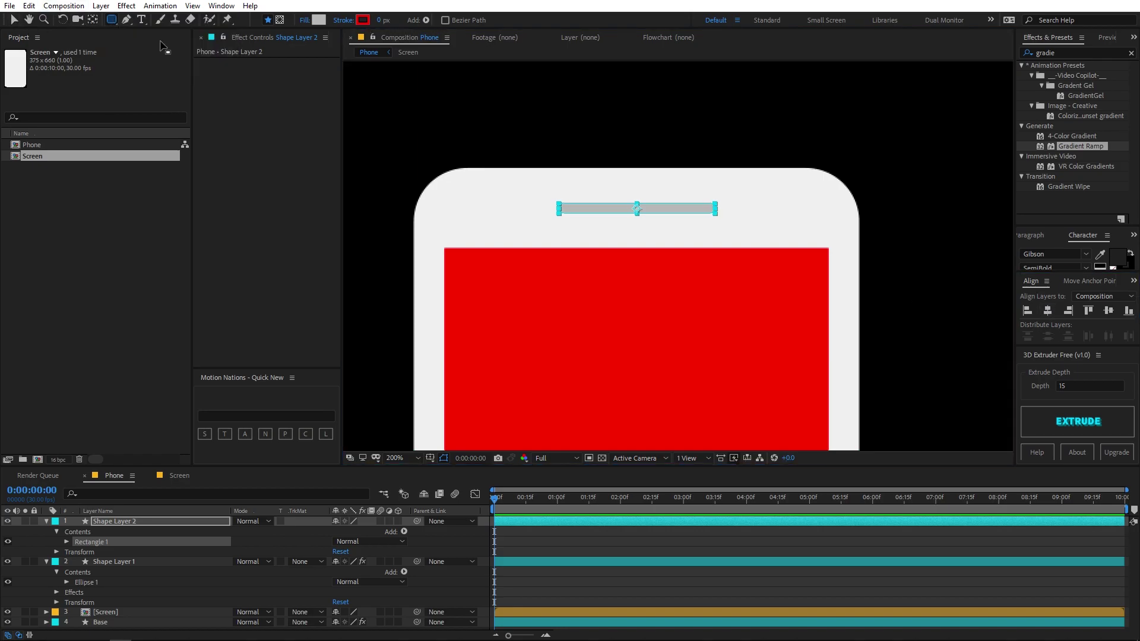
key(F2)
shift+drag(781, 215, 779, 197)
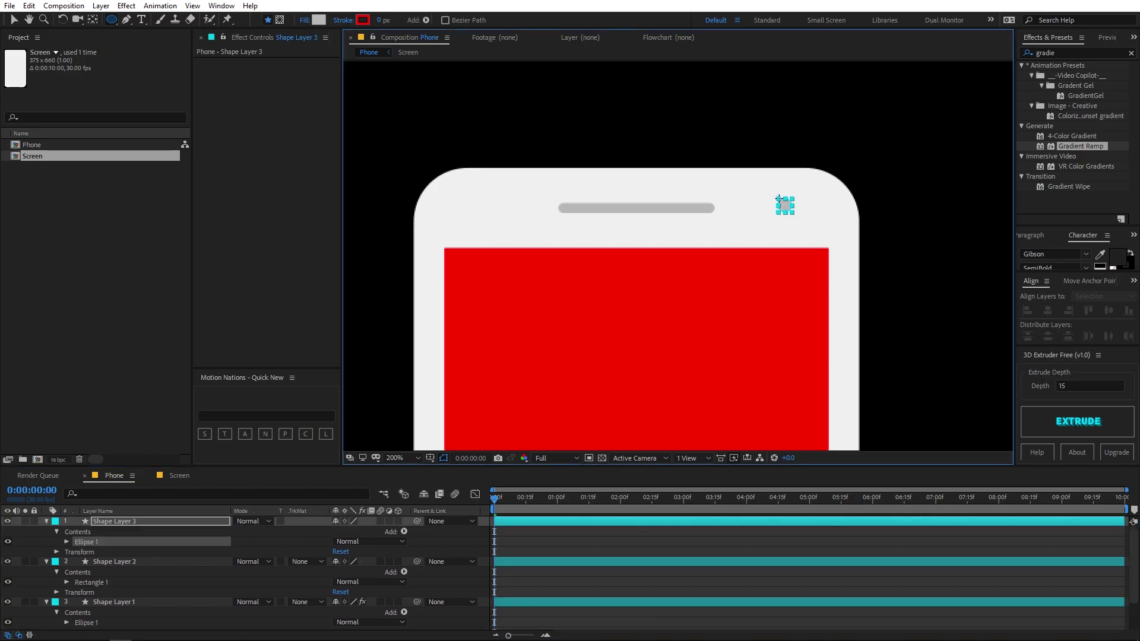
drag(777, 198, 790, 206)
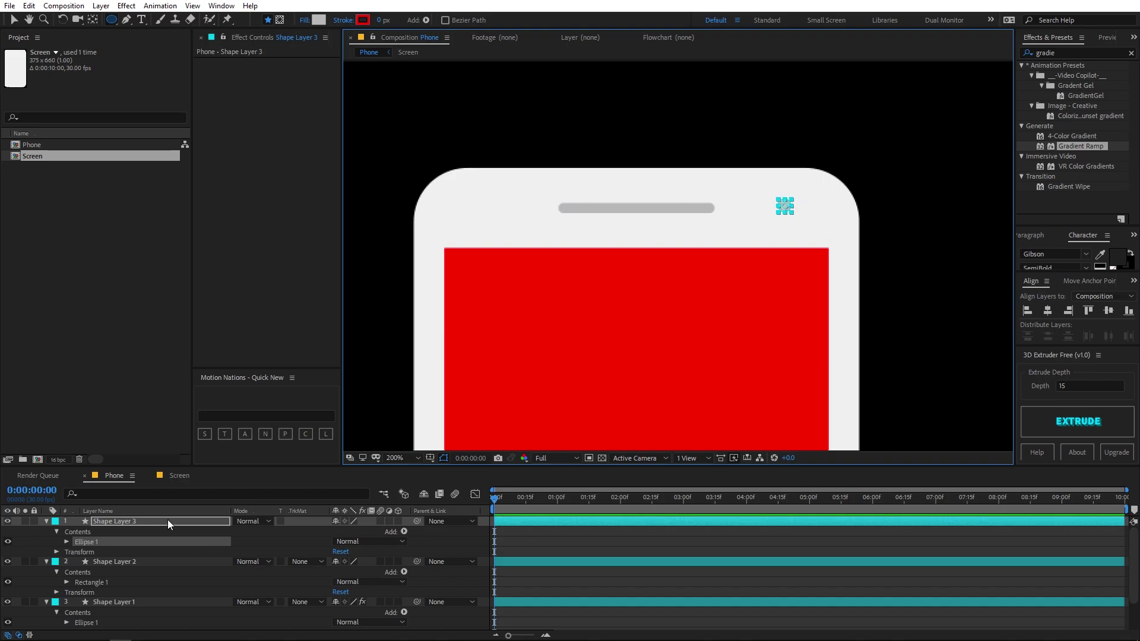
click(588, 550)
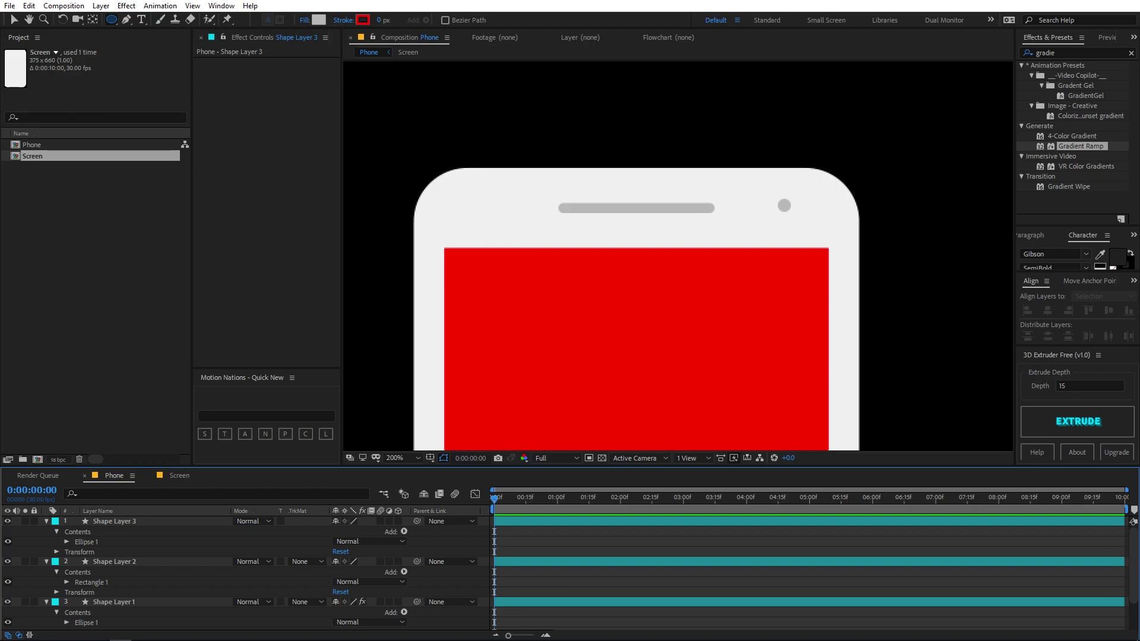
- Nudge the camera circle slightly down and towards the speaker slot on the phone's upper bezel
click(15, 20)
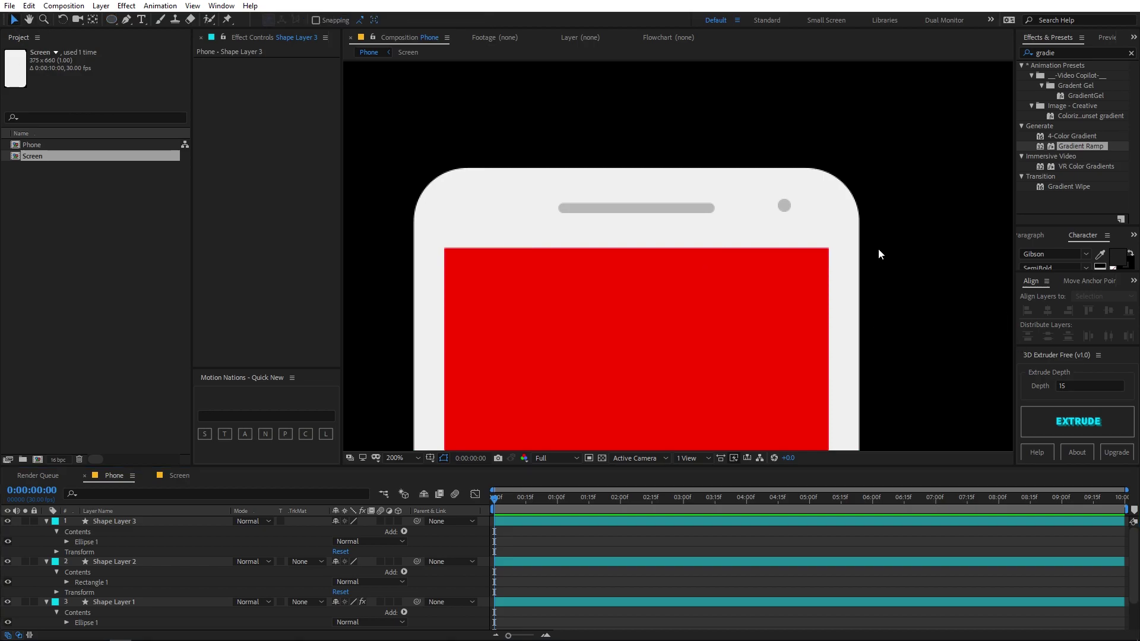
click(785, 206)
key(Return)
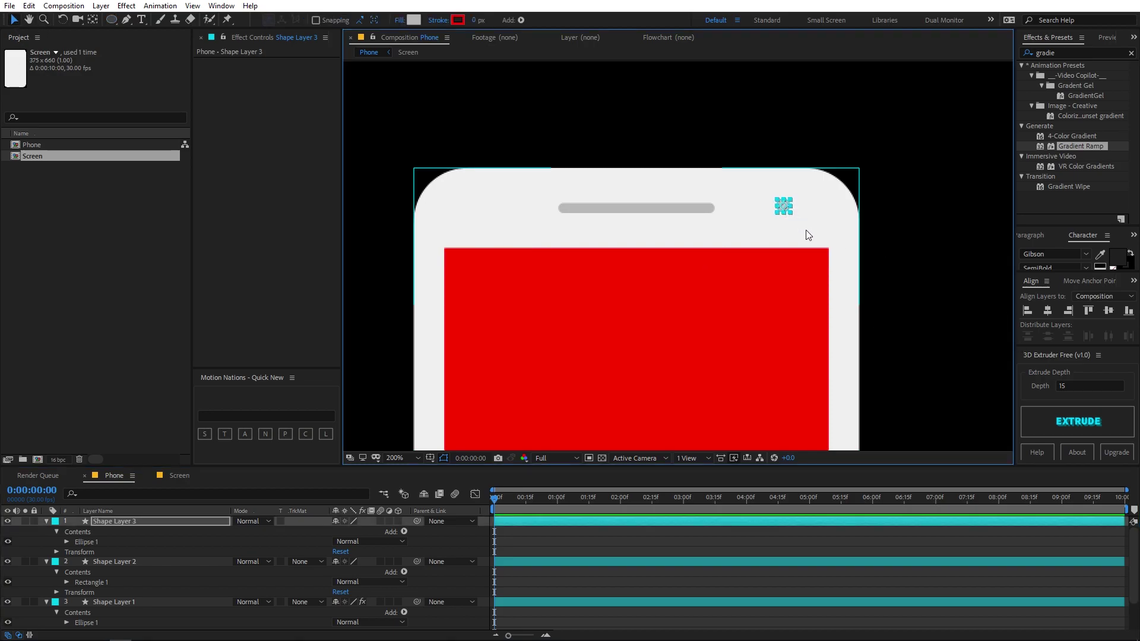
click(756, 550)
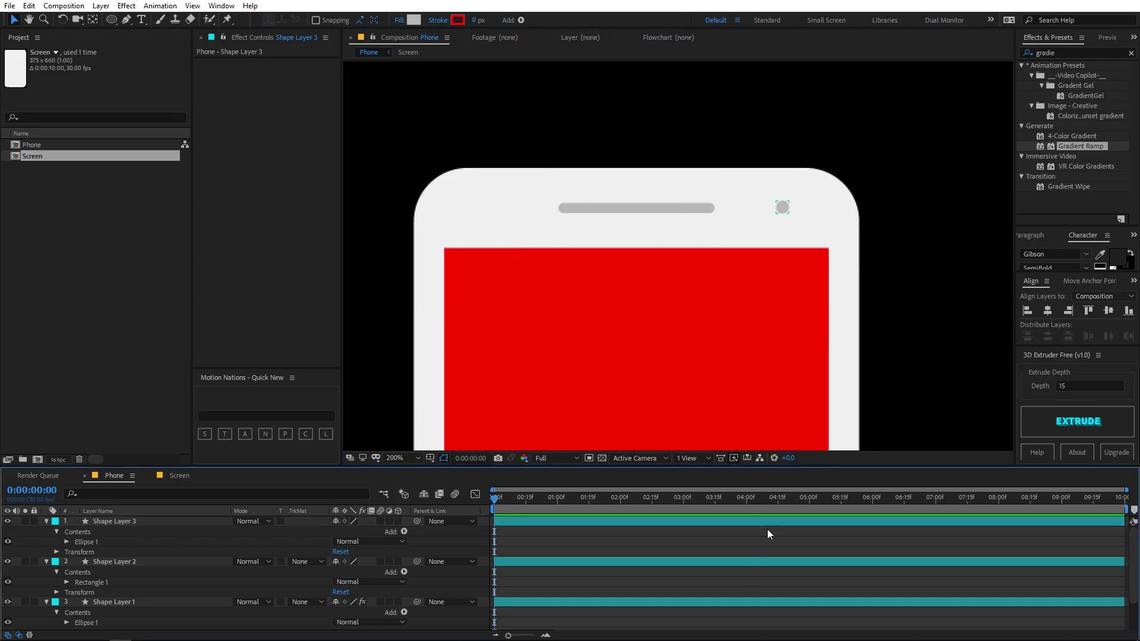
click(783, 208)
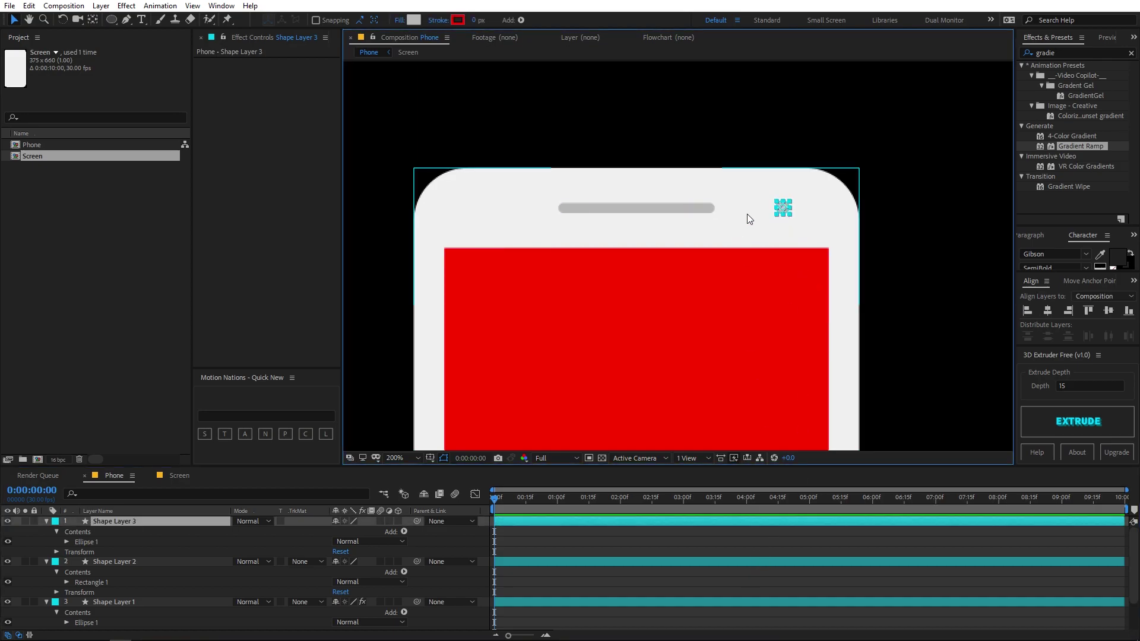
- Align the speaker slot and camera circle on their vertical centres, and nudge the camera slightly closer to the slot
click(683, 208)
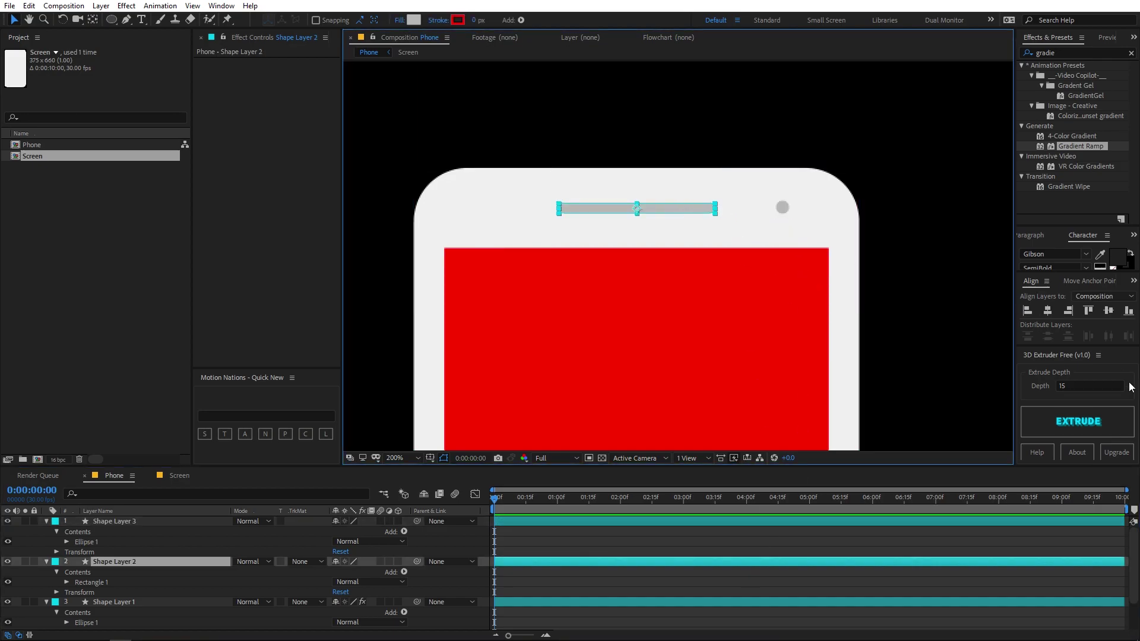
shift+click(677, 523)
click(1108, 314)
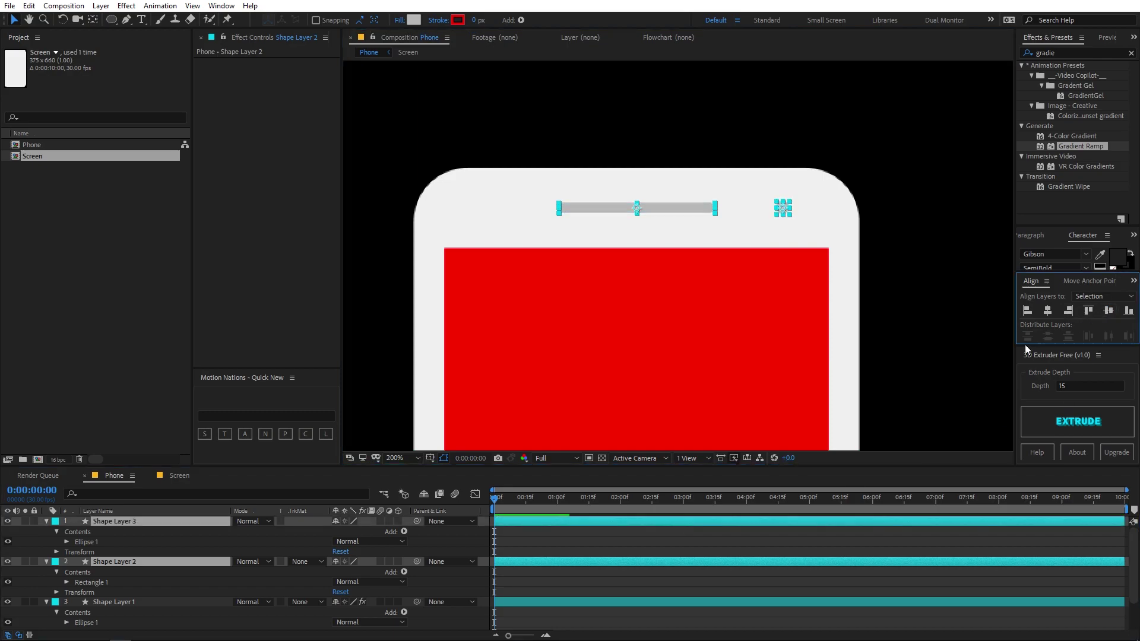
click(778, 548)
click(763, 523)
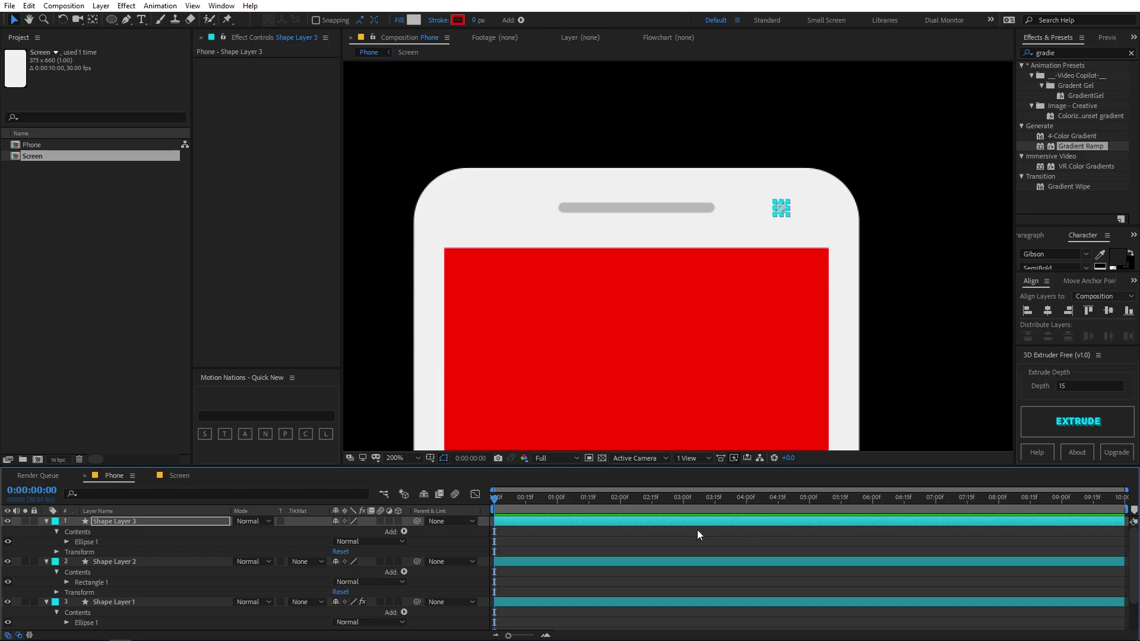
click(675, 547)
- Duplicate the camera circle layer and scale the original Shape Layer 3 underneath to about 112.6%
click(167, 522)
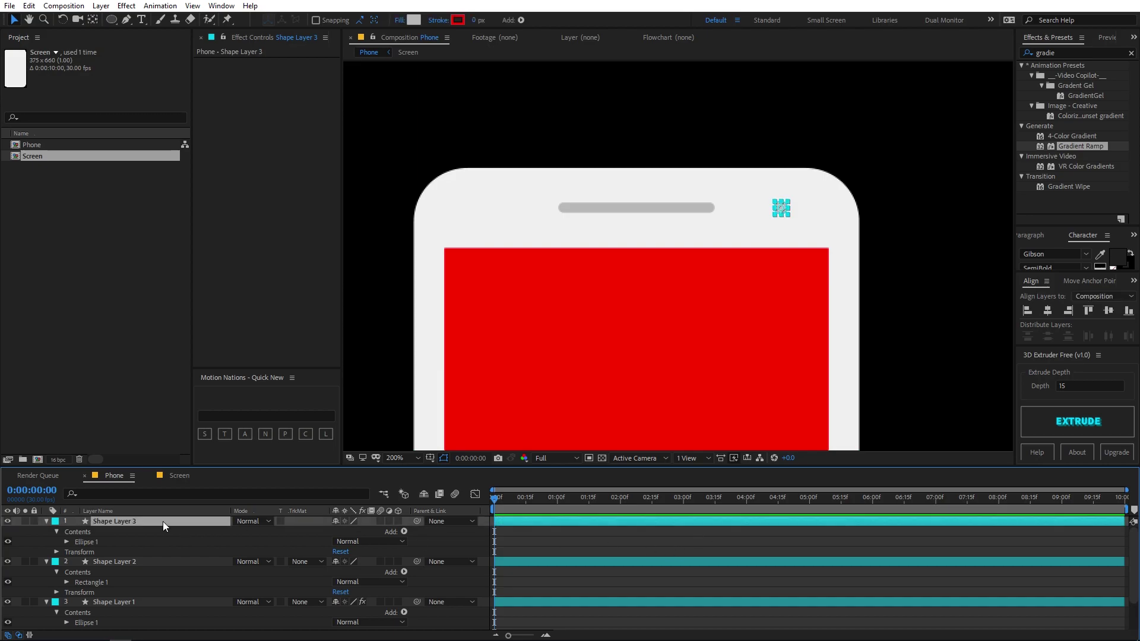
key(ctrl+d)
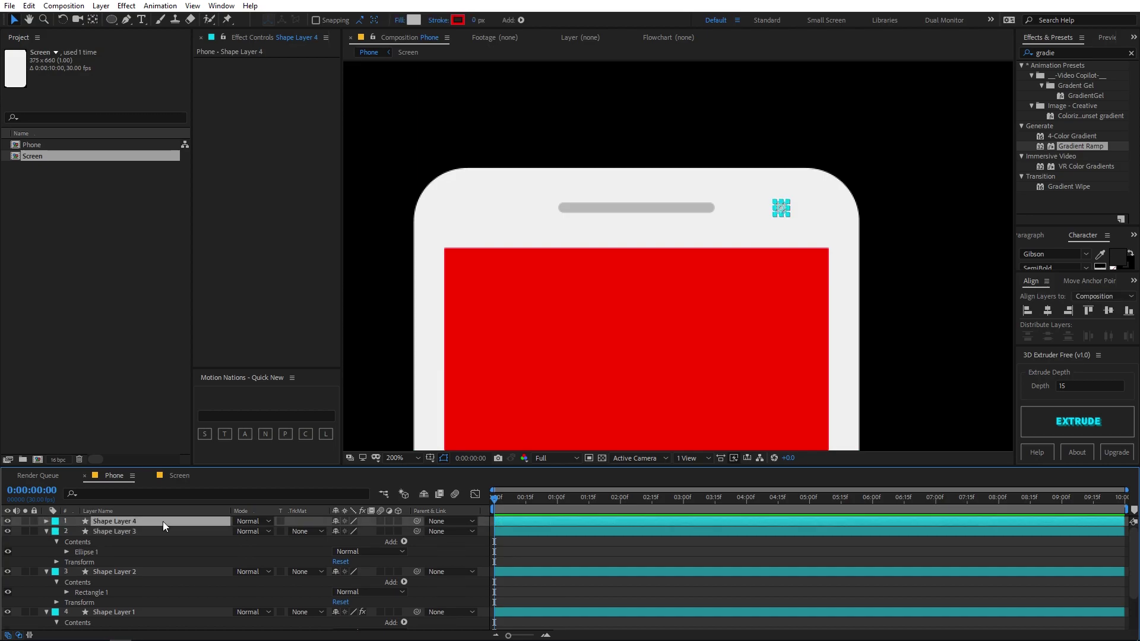
click(131, 532)
key(s)
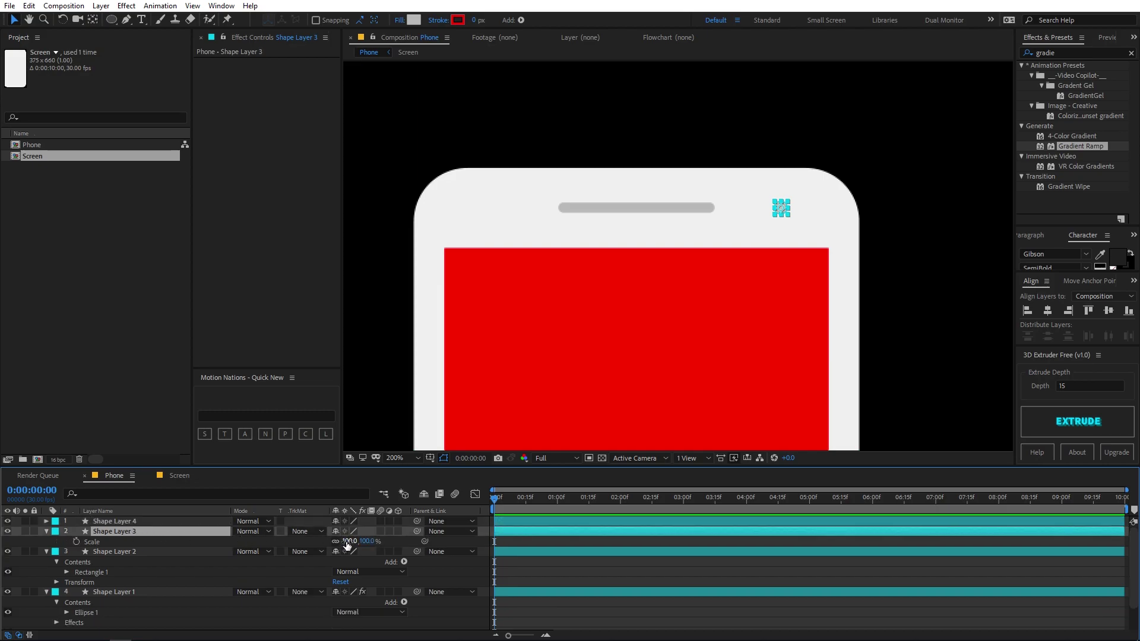
drag(348, 542, 424, 542)
click(556, 541)
click(561, 533)
- Apply the Fill effect to the enlarged camera circle on Shape Layer 3 and colour it a darker grey
click(1063, 54)
text(f)
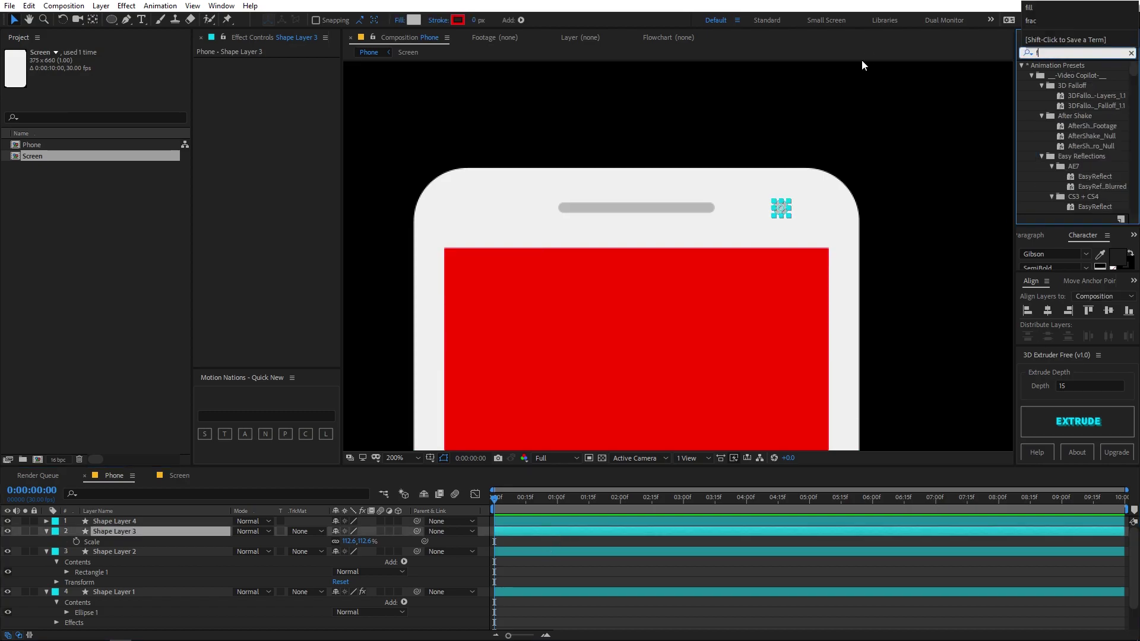
text(ill)
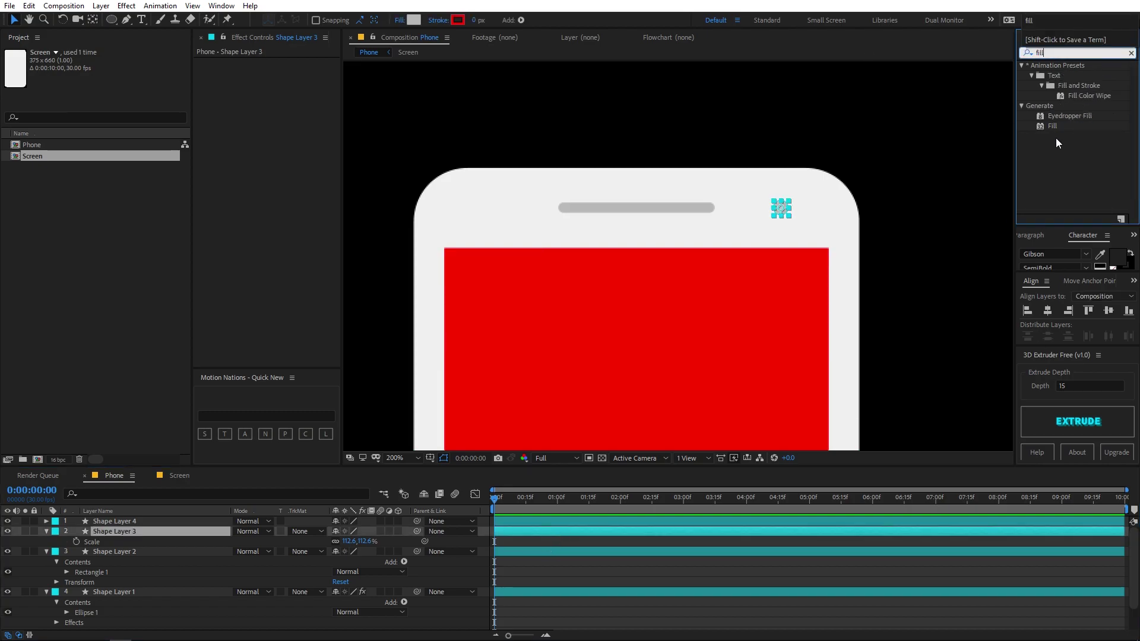
drag(1049, 127, 138, 532)
click(282, 93)
mouse_move(104, 302)
mouse_down()
mouse_move(38, 357)
mouse_move(24, 392)
mouse_move(23, 360)
mouse_up()
click(325, 279)
click(784, 540)
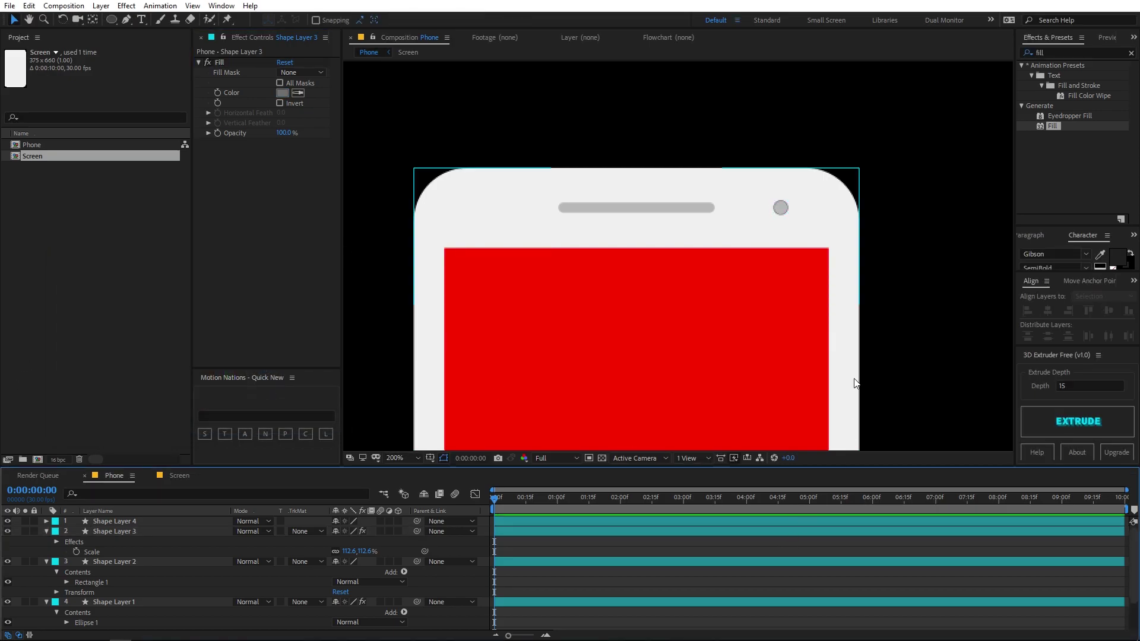
- Scale the duplicated camera circle on Shape Layer 4 down to about 82.2% so a darker ring surrounds it
key(period)
click(160, 520)
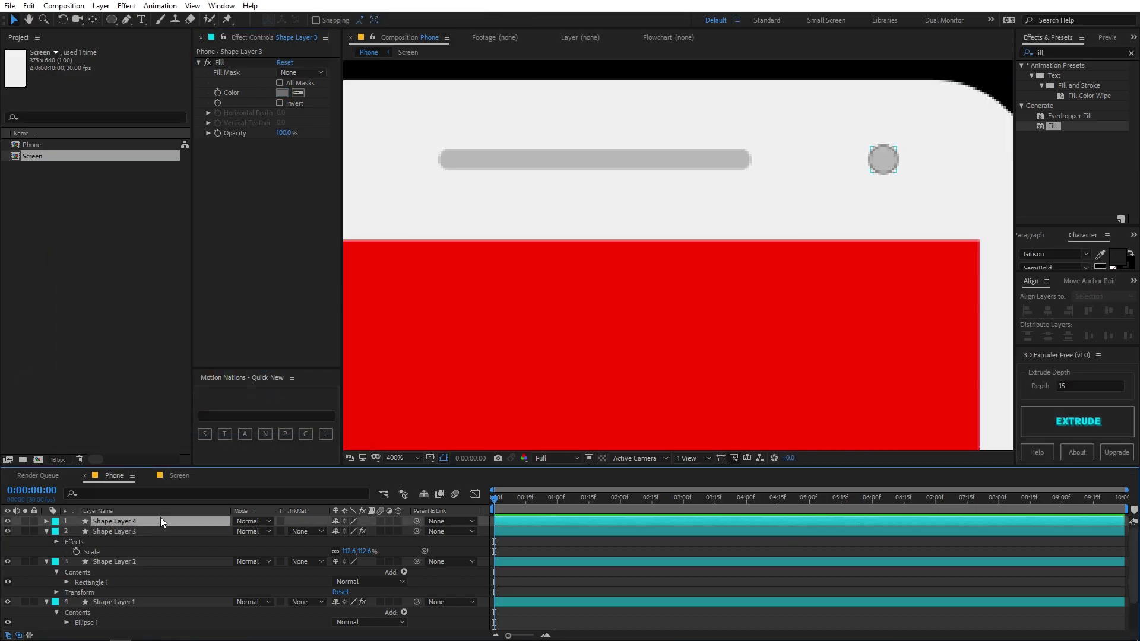
key(s)
drag(353, 531, 335, 534)
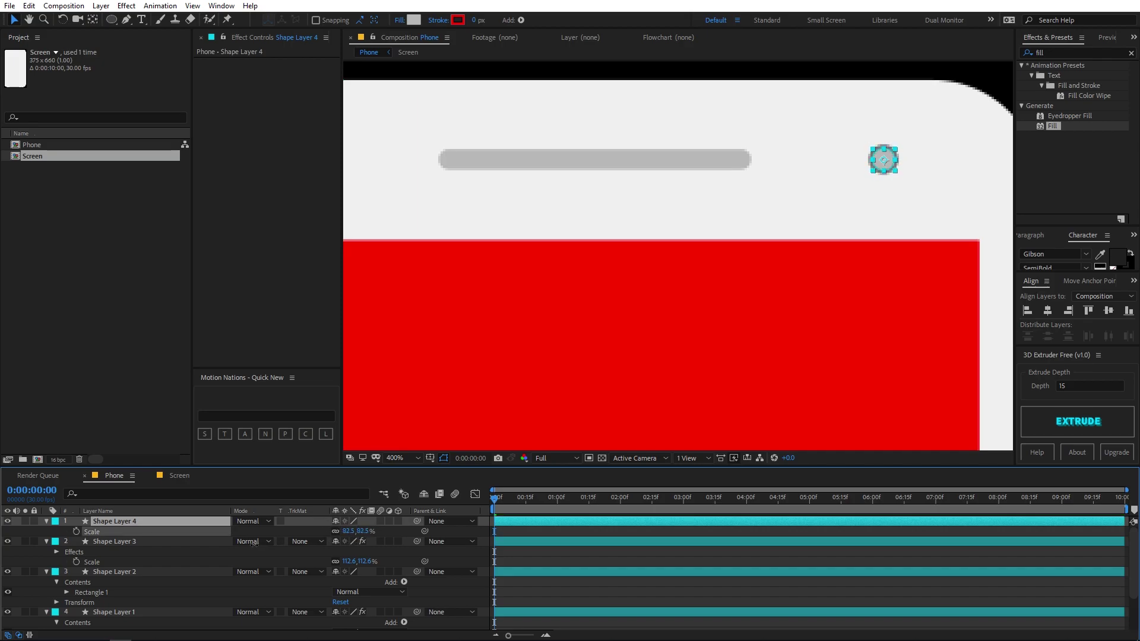
click(668, 558)
key(comma)
key(comma)
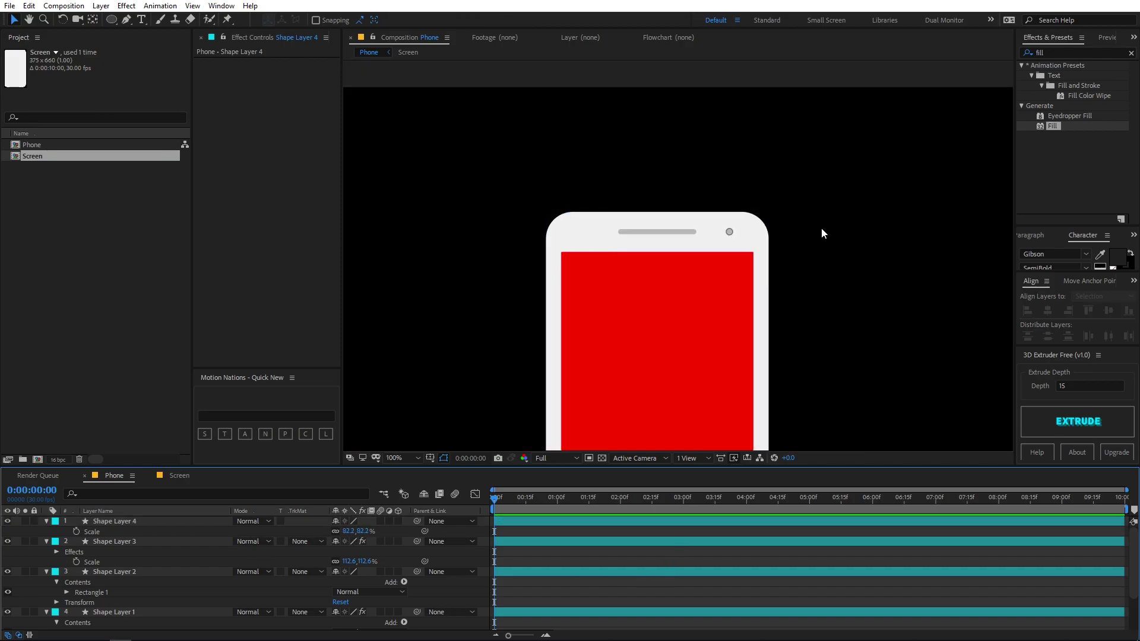
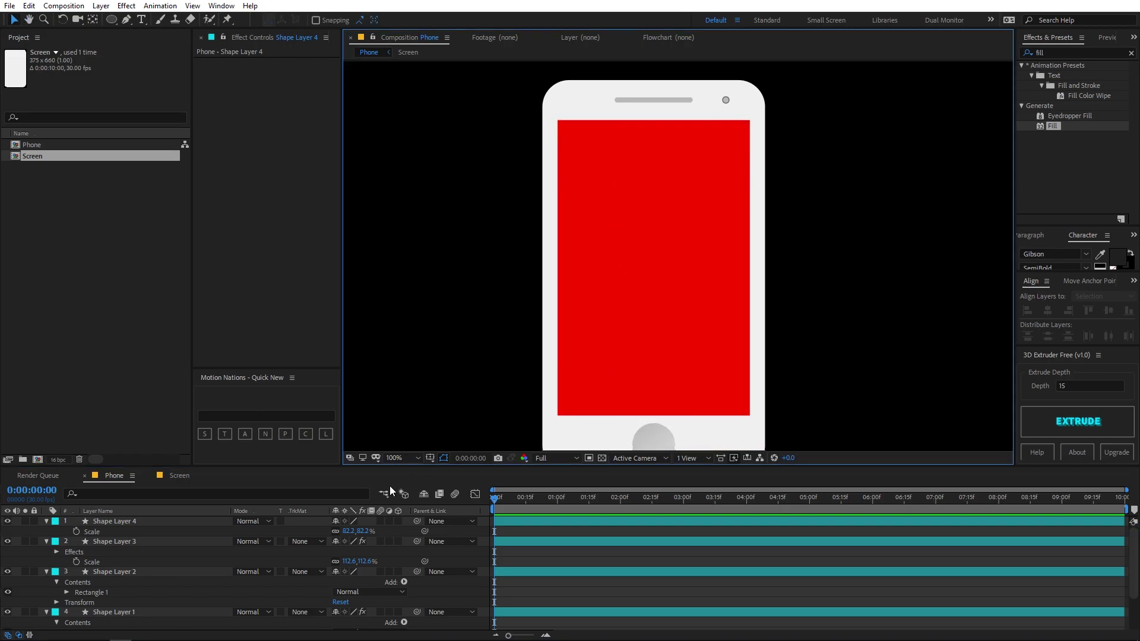
click(405, 262)
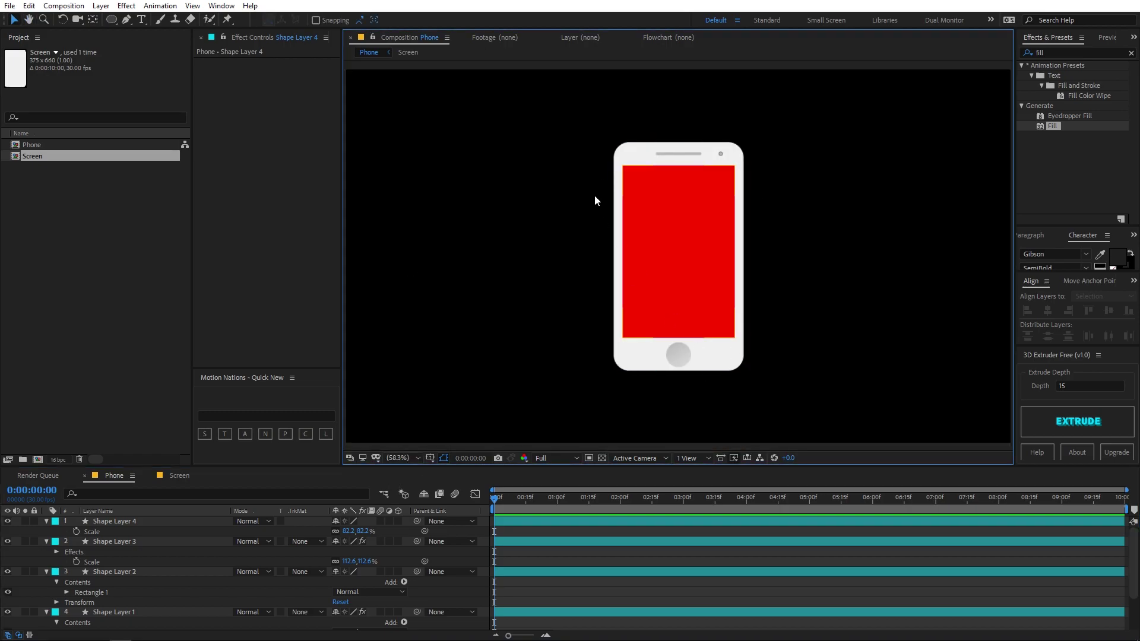
- Collapse the expanded properties of all layers in the Phone composition
click(333, 621)
key(ctrl+a)
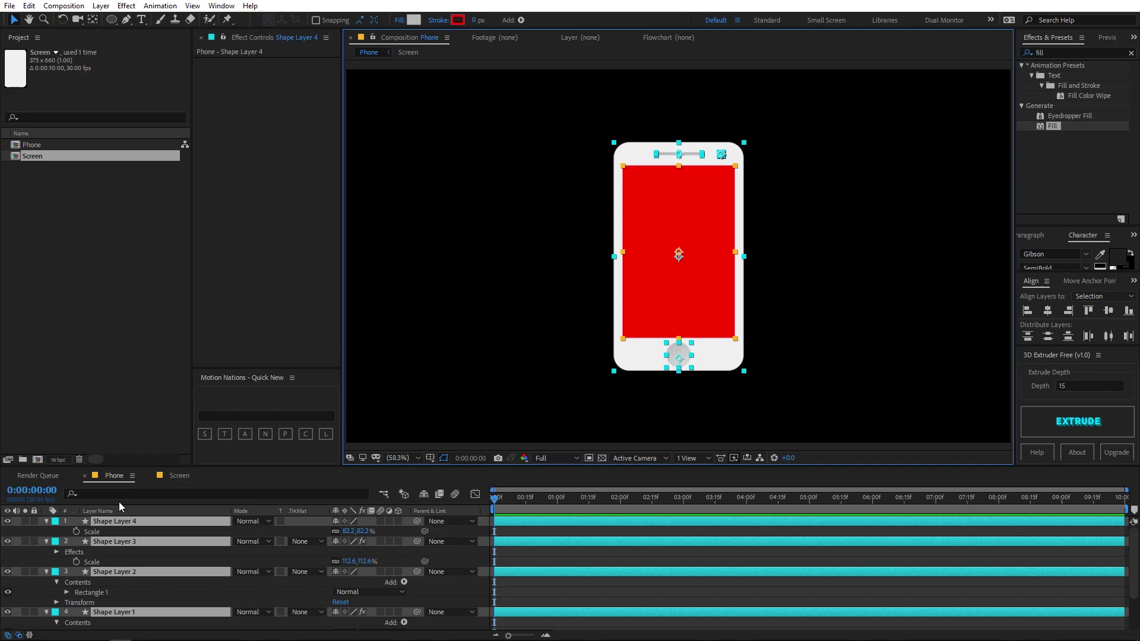
key(u)
- Apply the Gradient Ramp effect to Shape Layer 1 in the Screen composition
click(186, 476)
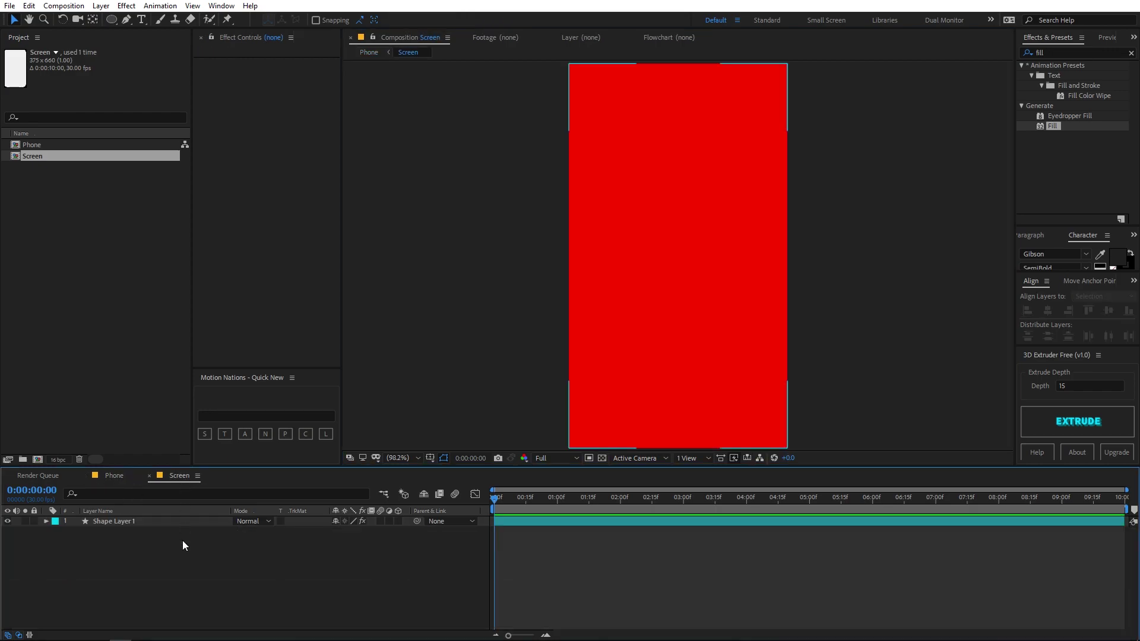
click(136, 520)
click(1067, 53)
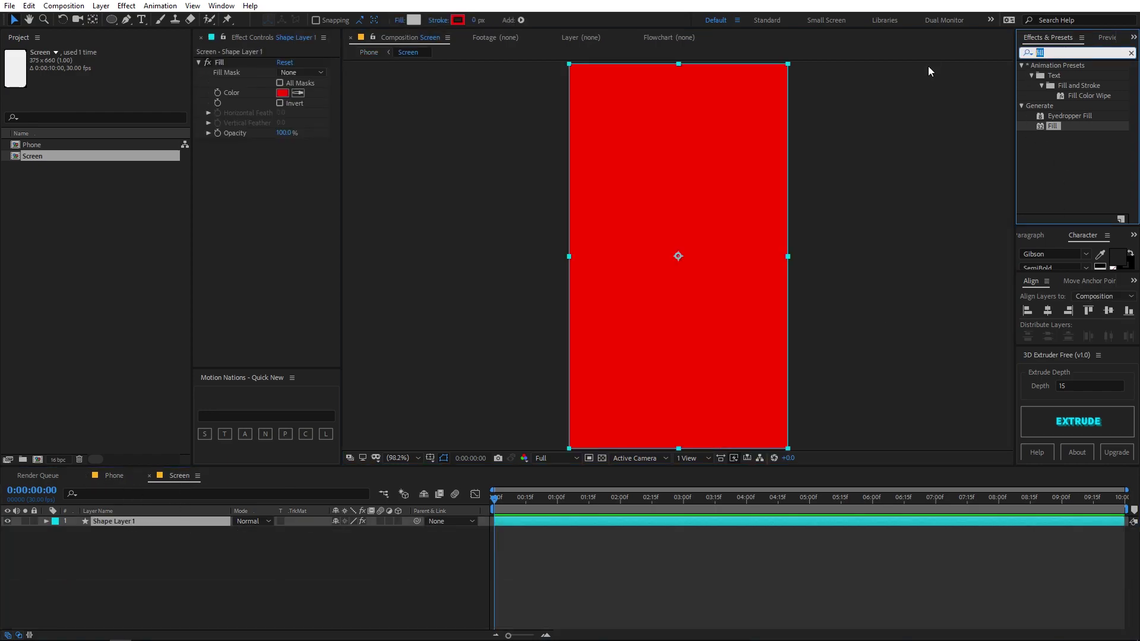
text(grad)
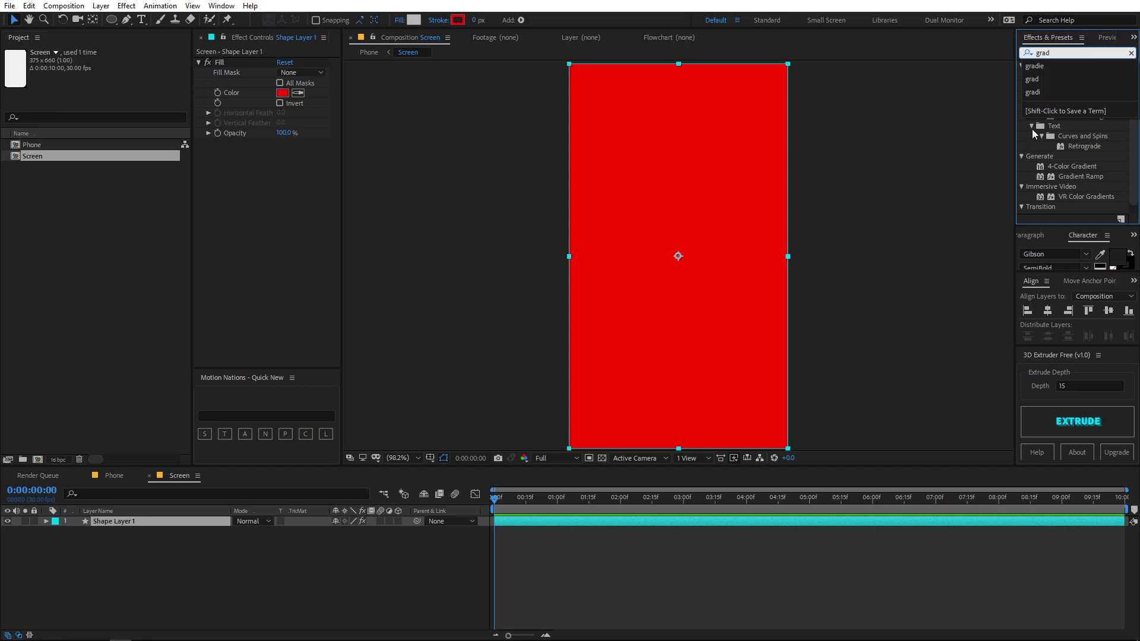
text(i)
drag(1063, 149, 720, 228)
- Set the screen gradient's start colour to light cyan, about B8F6FF, and return to the Phone composition
click(282, 164)
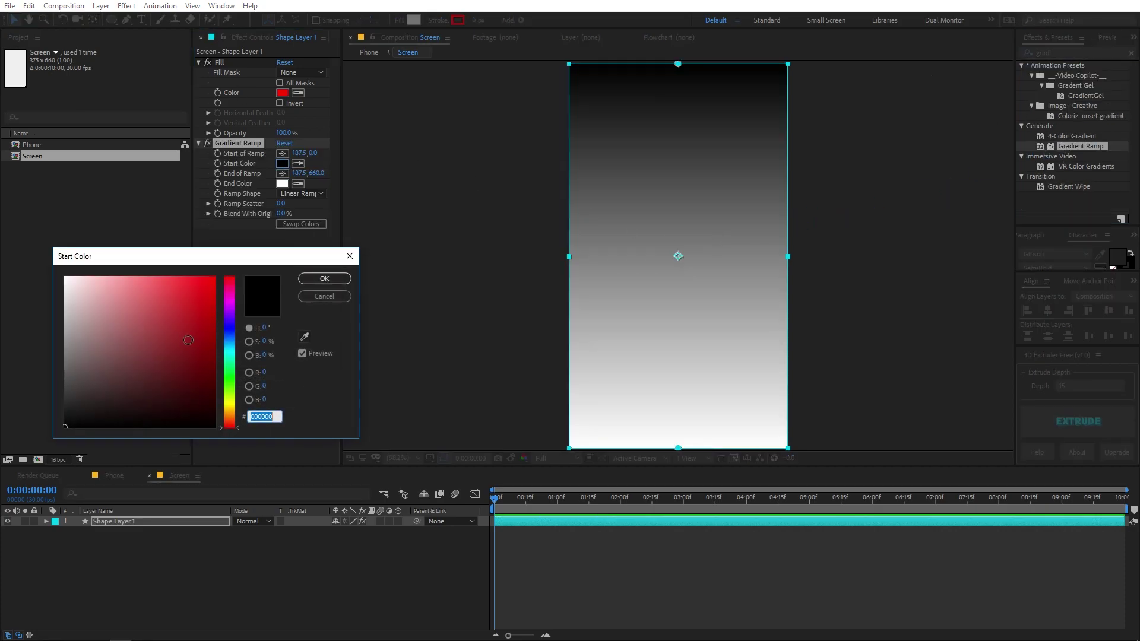
click(229, 349)
click(98, 275)
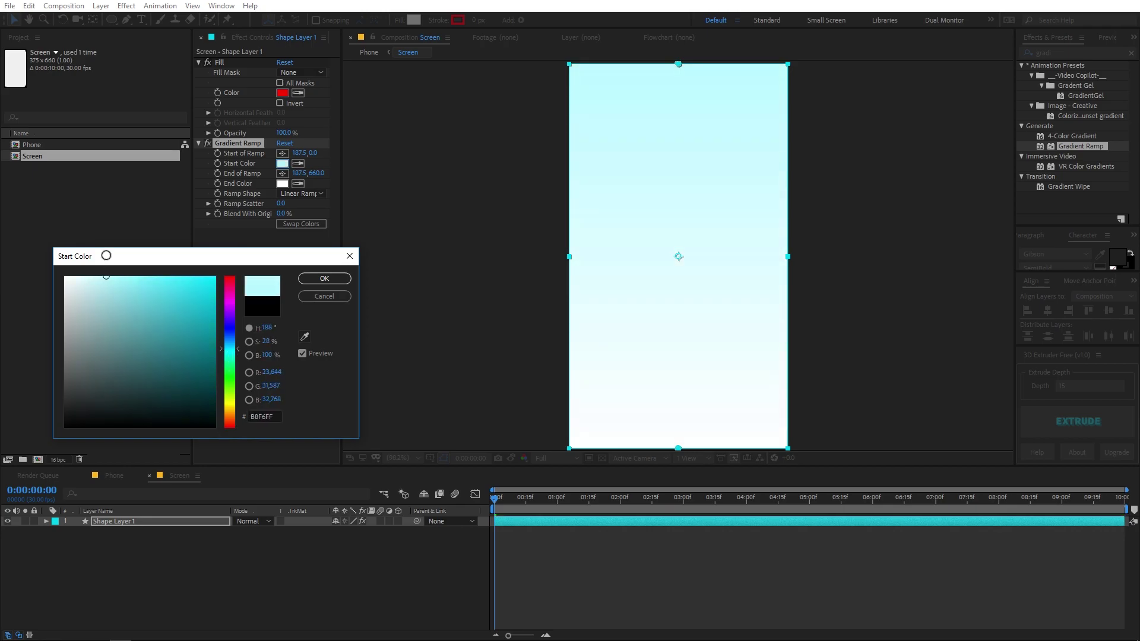
click(325, 278)
click(114, 476)
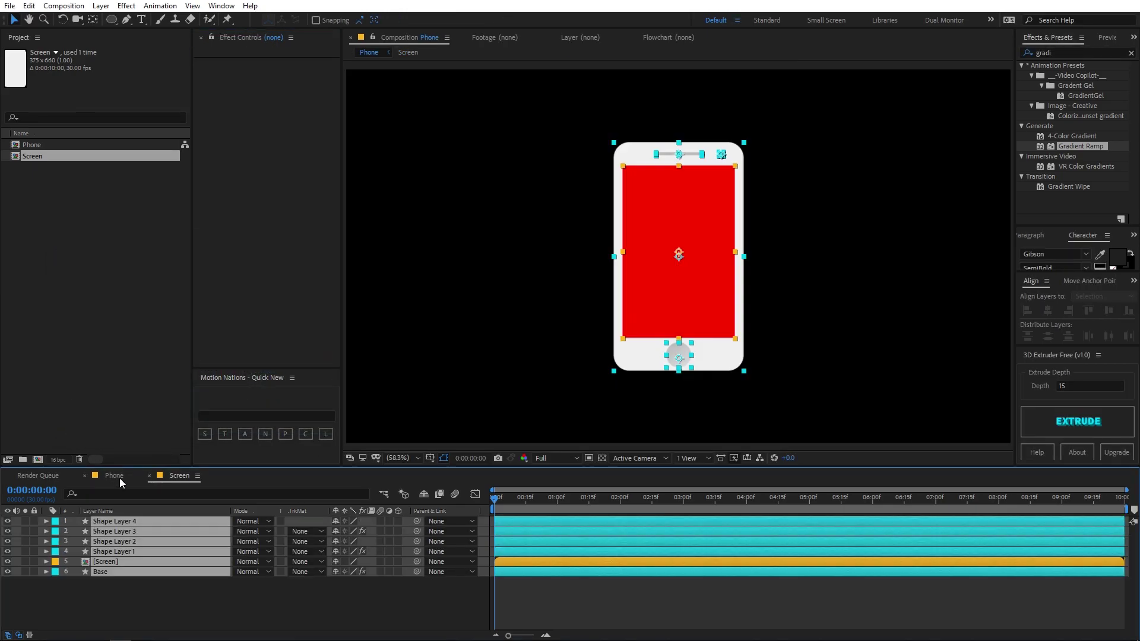
click(721, 596)
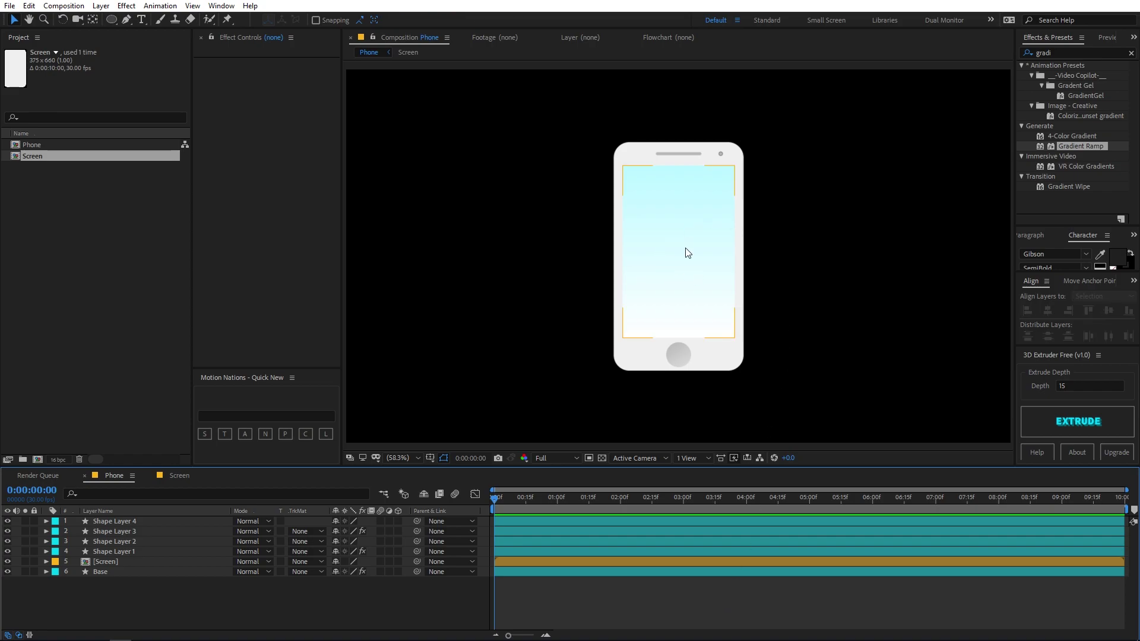
- Lighten the Base layer's Fill colour to F9F9F9
click(127, 574)
click(279, 94)
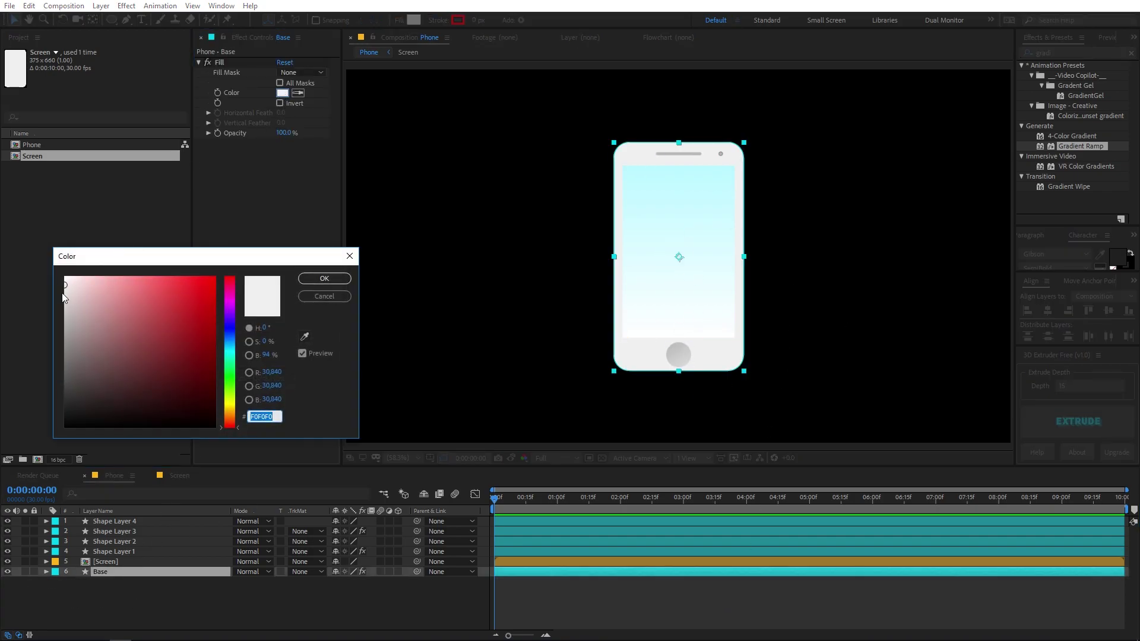
drag(67, 288, 47, 280)
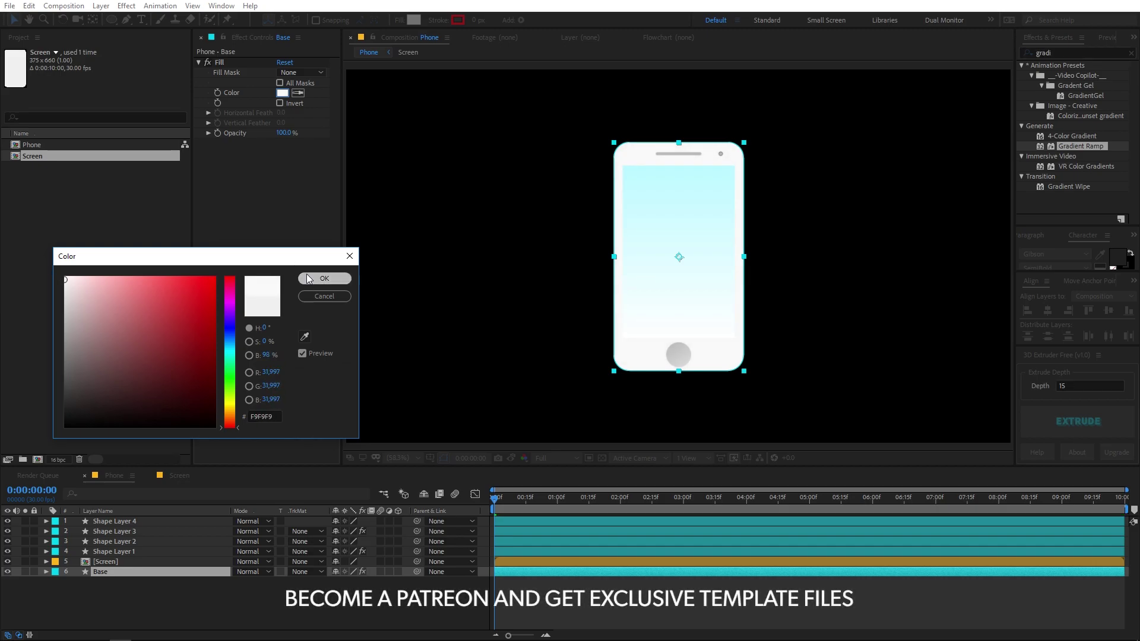
click(324, 279)
click(695, 603)
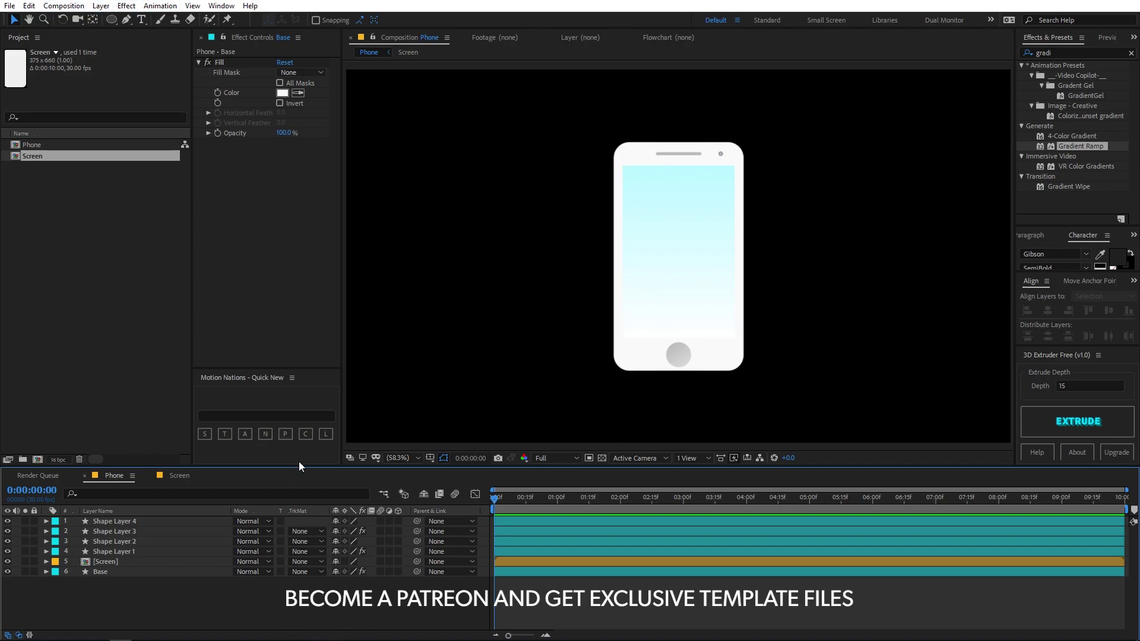
- Add a null object to the Phone composition and parent all the phone layers, from Shape Layer 4 to Base, to it
click(102, 8)
mouse_move(119, 19)
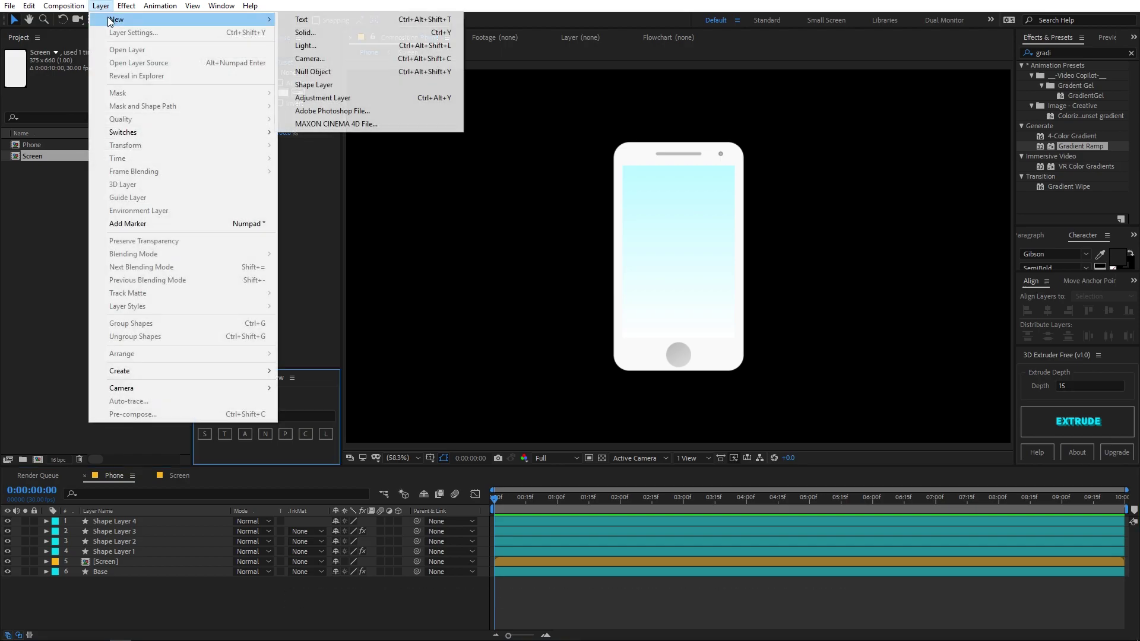
click(315, 72)
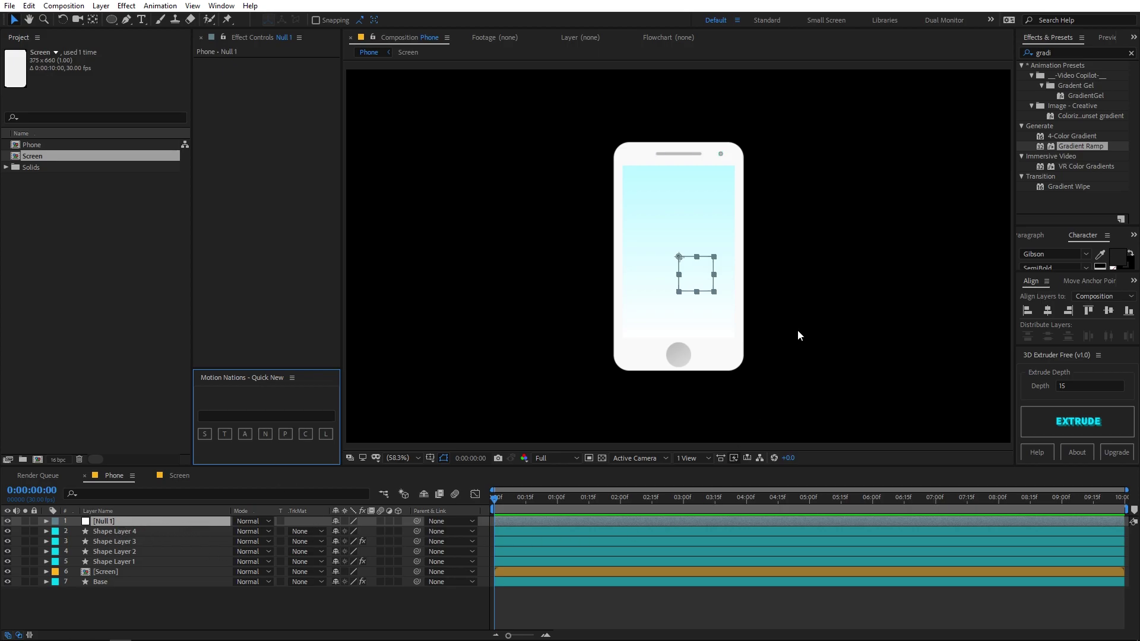
click(124, 534)
shift+click(112, 583)
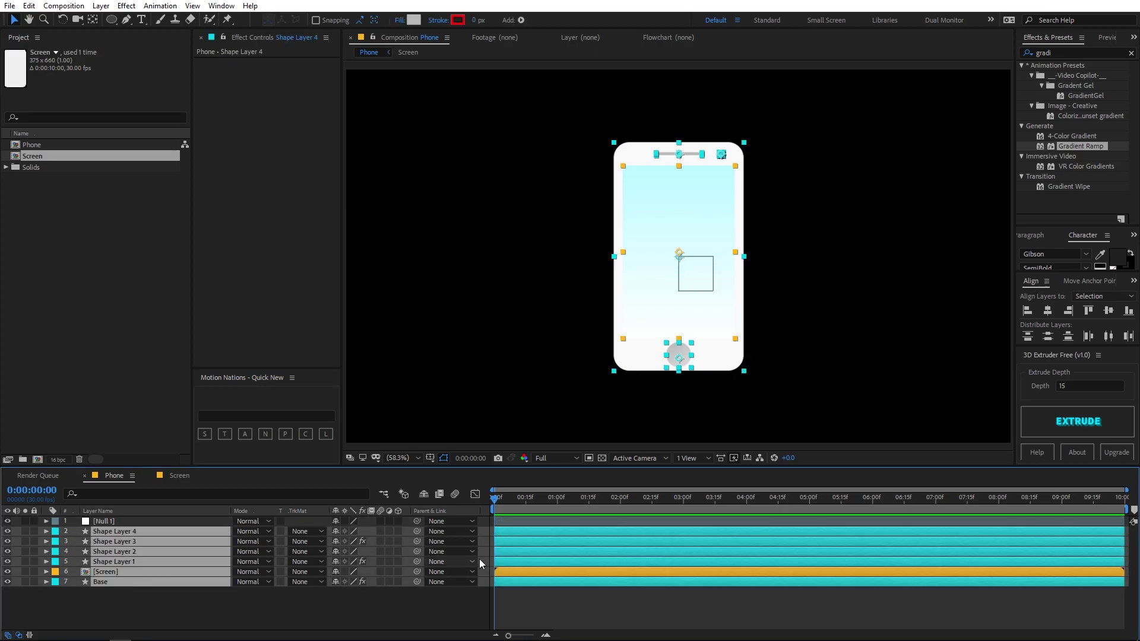
drag(418, 532, 108, 522)
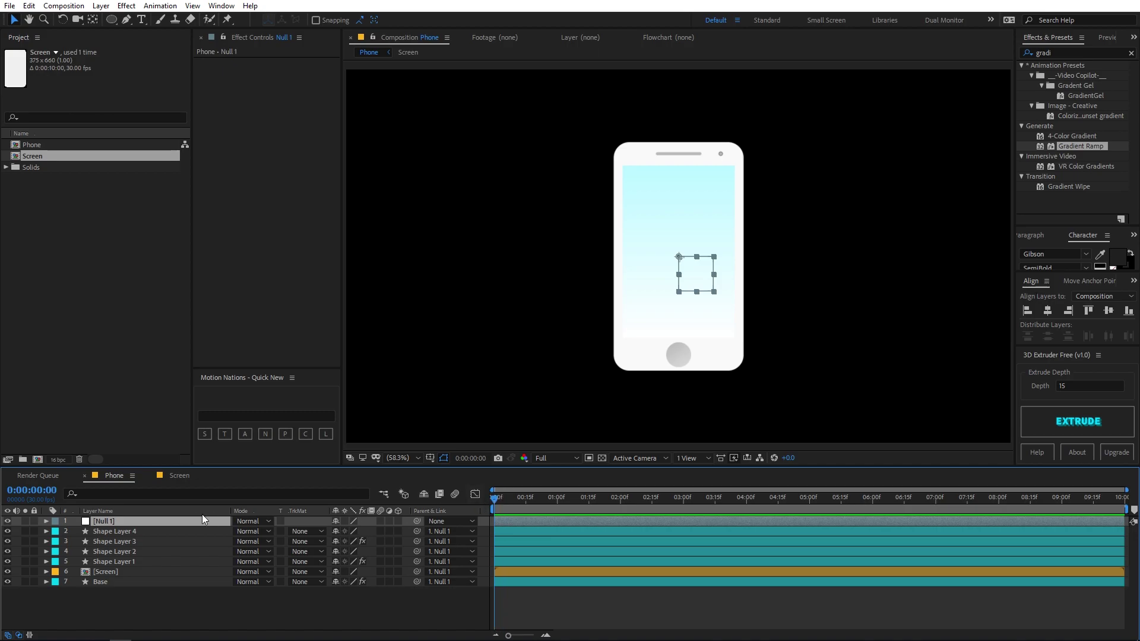
- Set Scale and Rotation keyframes on the null at 0:00 and show both properties
key(s)
click(76, 532)
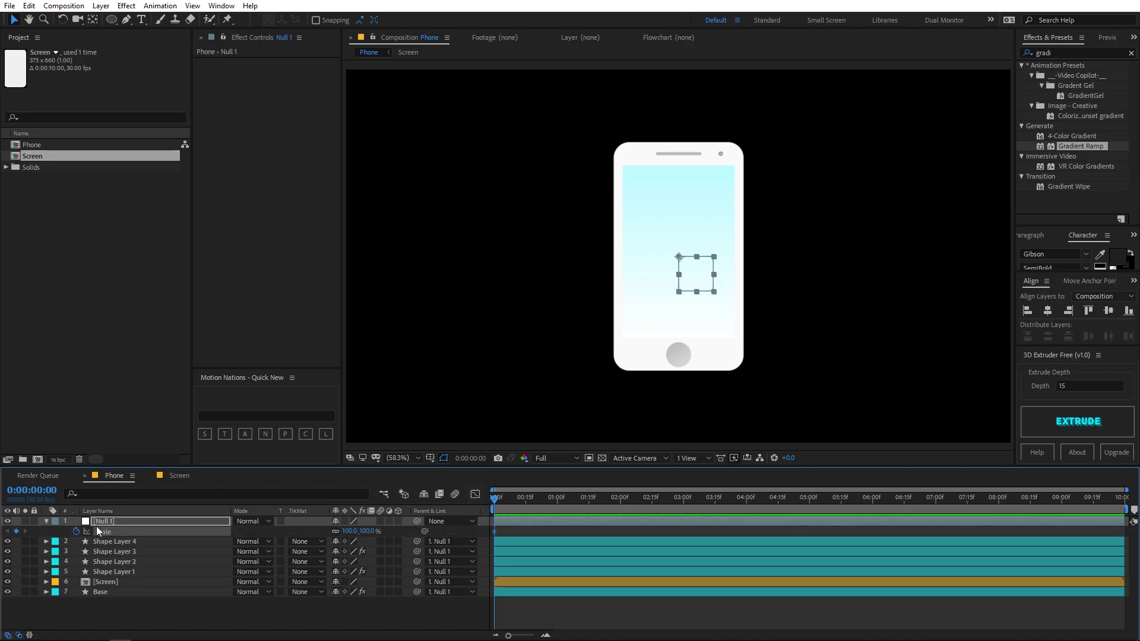
key(r)
key(shift+s)
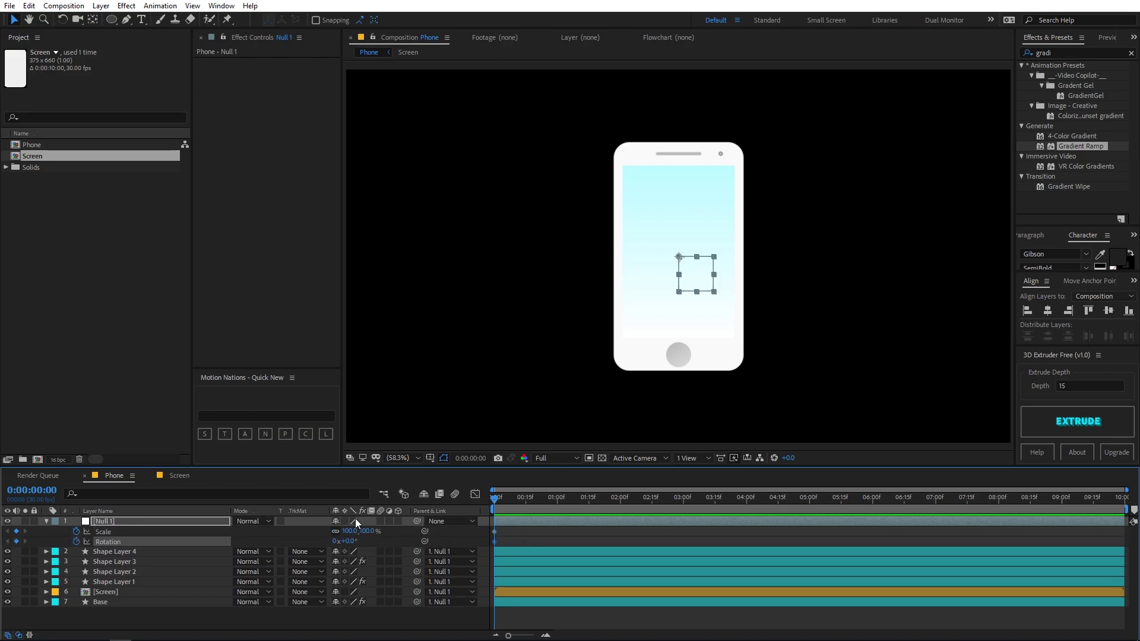
- Move the null's Scale and Rotation keyframes to about 0:00:02:04 and set its Rotation to 45° at 0:00
drag(508, 533, 629, 537)
key(F2)
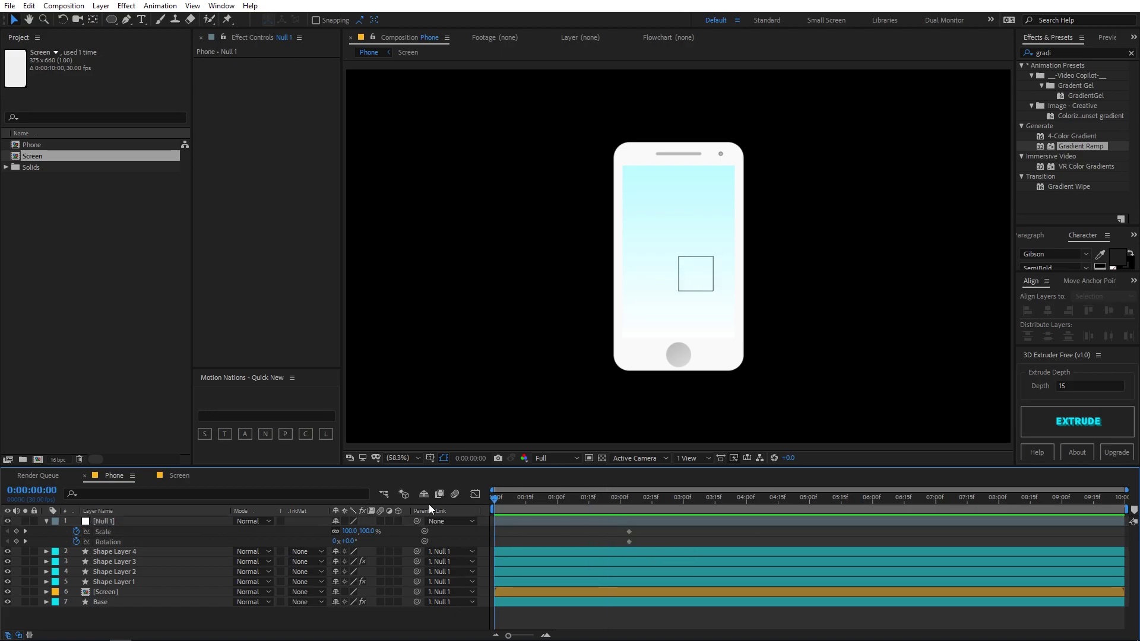
click(346, 541)
text(45)
key(Return)
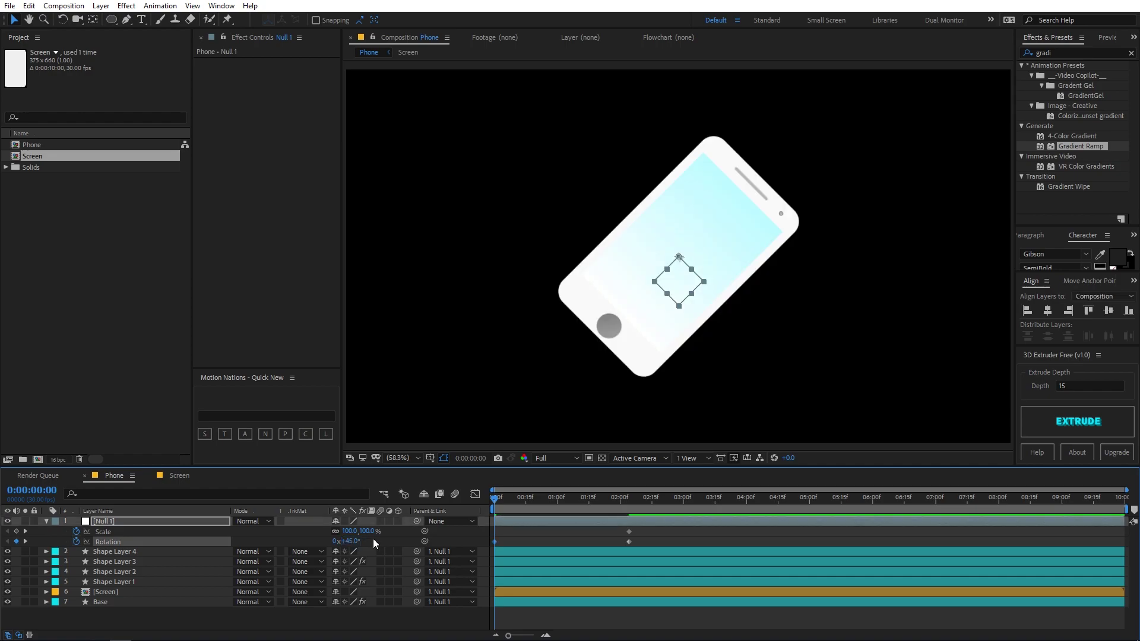
- Set the null's Rotation to -45° and its Scale to 0% at 0:00
key(F2)
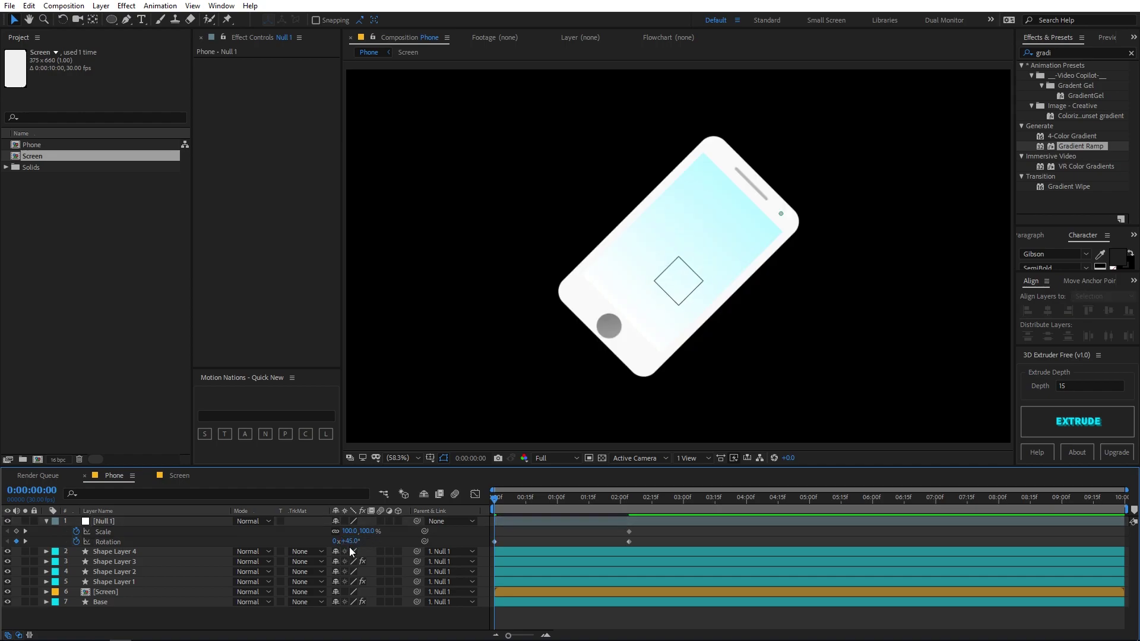
click(354, 537)
text(-45)
key(Return)
click(351, 531)
text(00)
key(Return)
- Apply Easy Ease to the null's Scale and Rotation keyframes and select them all in the speed graph
drag(662, 531, 486, 544)
key(F9)
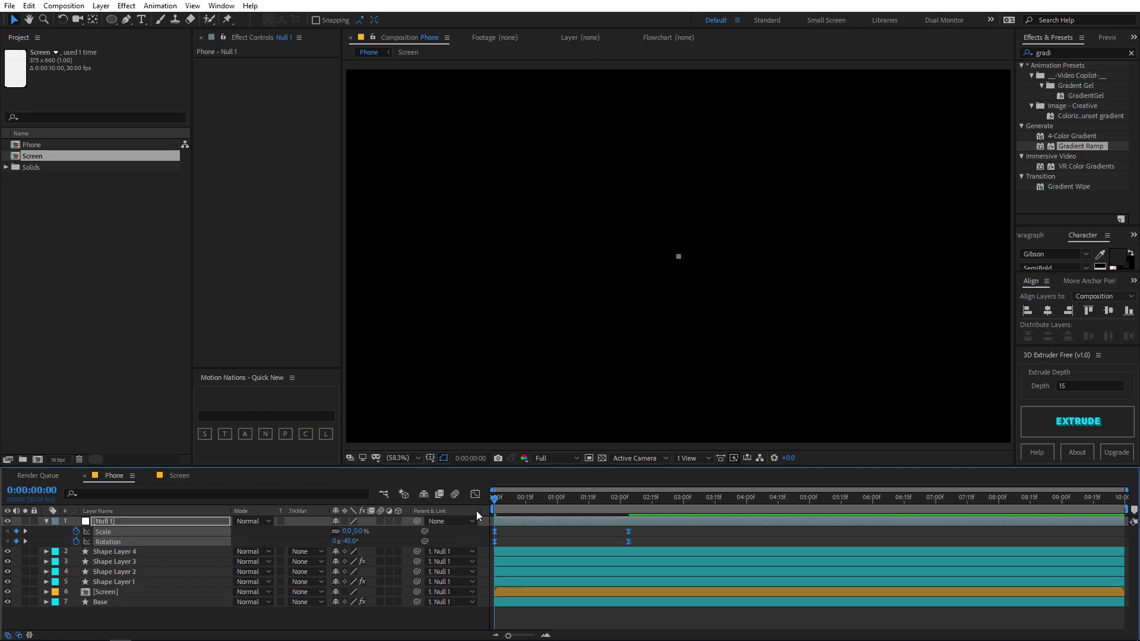
click(475, 494)
drag(744, 571, 457, 617)
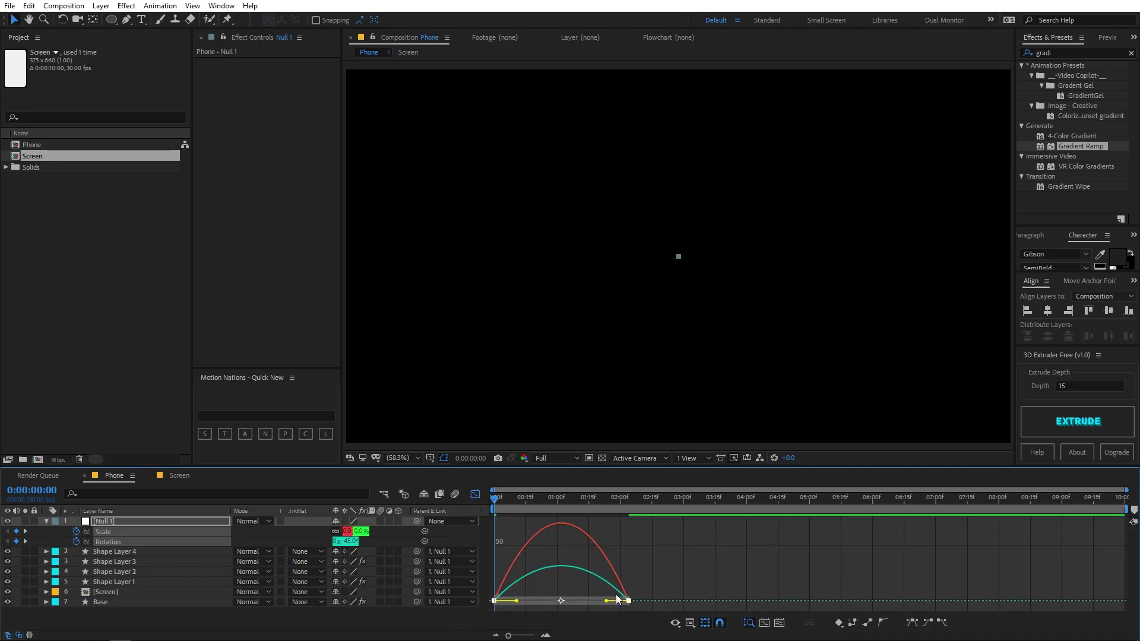
- Shape the null's speed curves into a sharp early peak with a long slowdown, and preview the animation
drag(607, 603, 505, 601)
key(space)
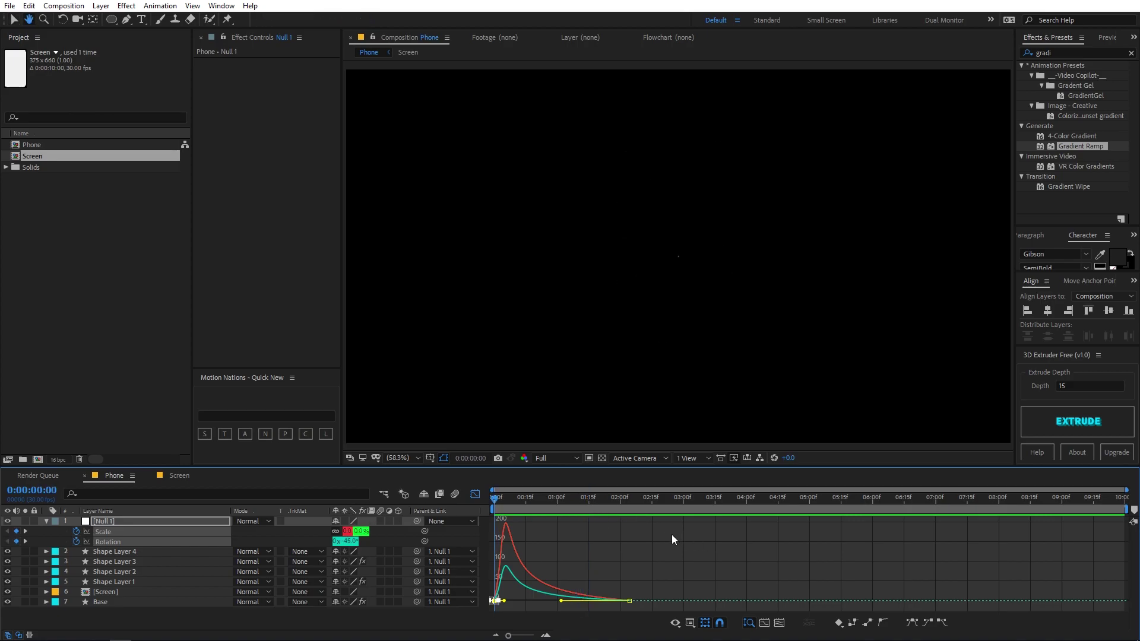
drag(503, 601, 534, 601)
key(space)
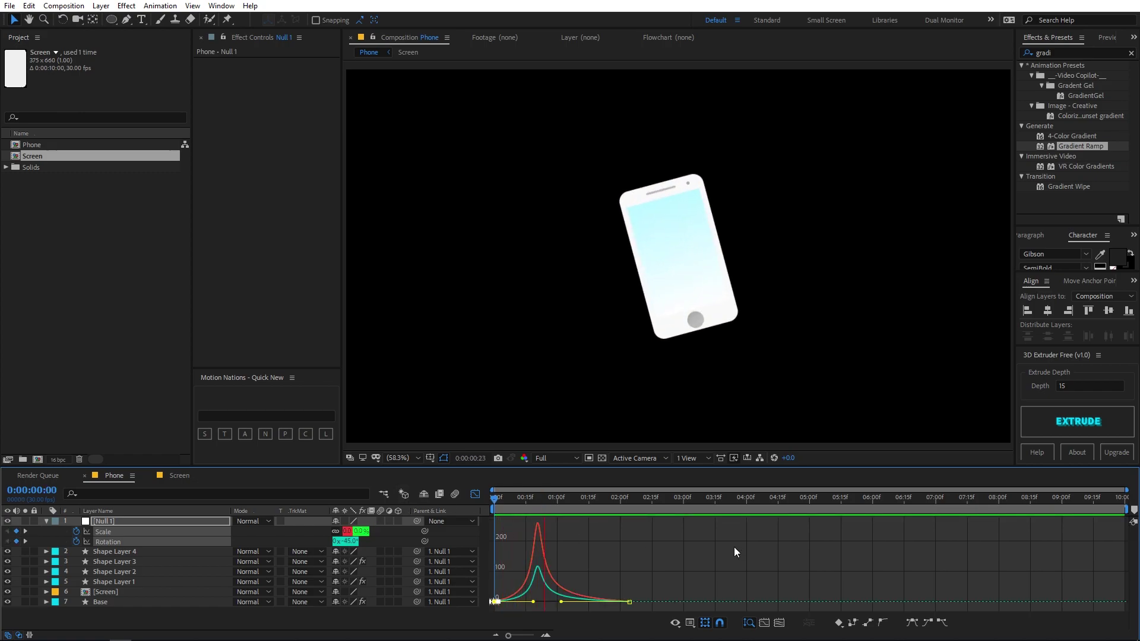
click(475, 495)
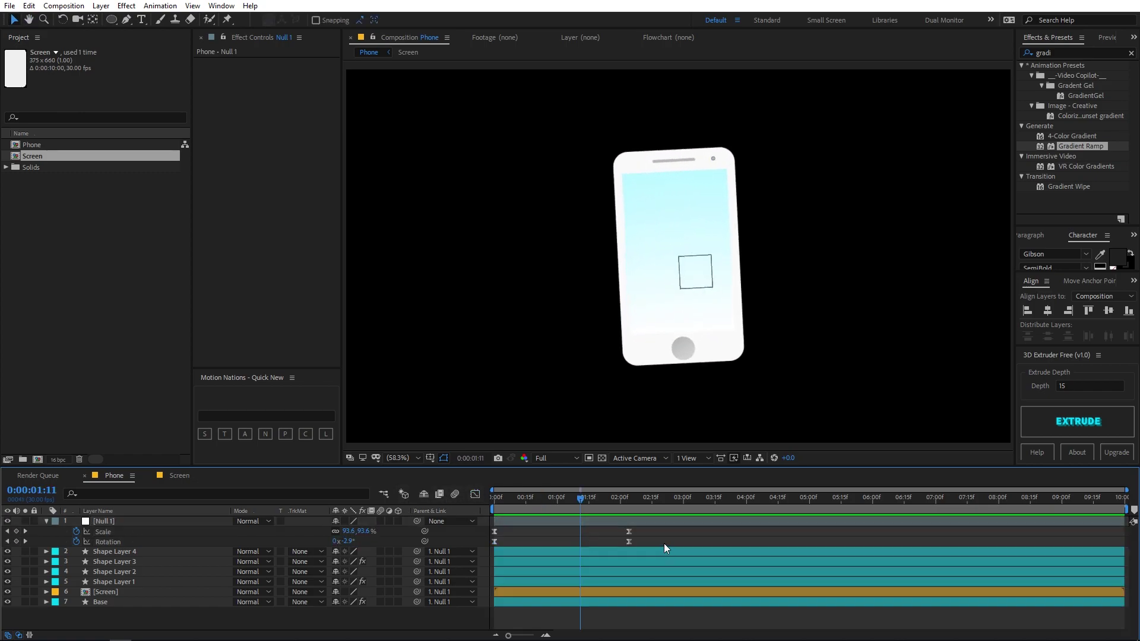
- Bring the null's end keyframes forward to about 0:00:01:14 and readjust the speed curves to peak near 0:16, previewing the motion
drag(628, 531, 586, 535)
key(space)
click(615, 528)
click(475, 494)
drag(631, 588, 525, 602)
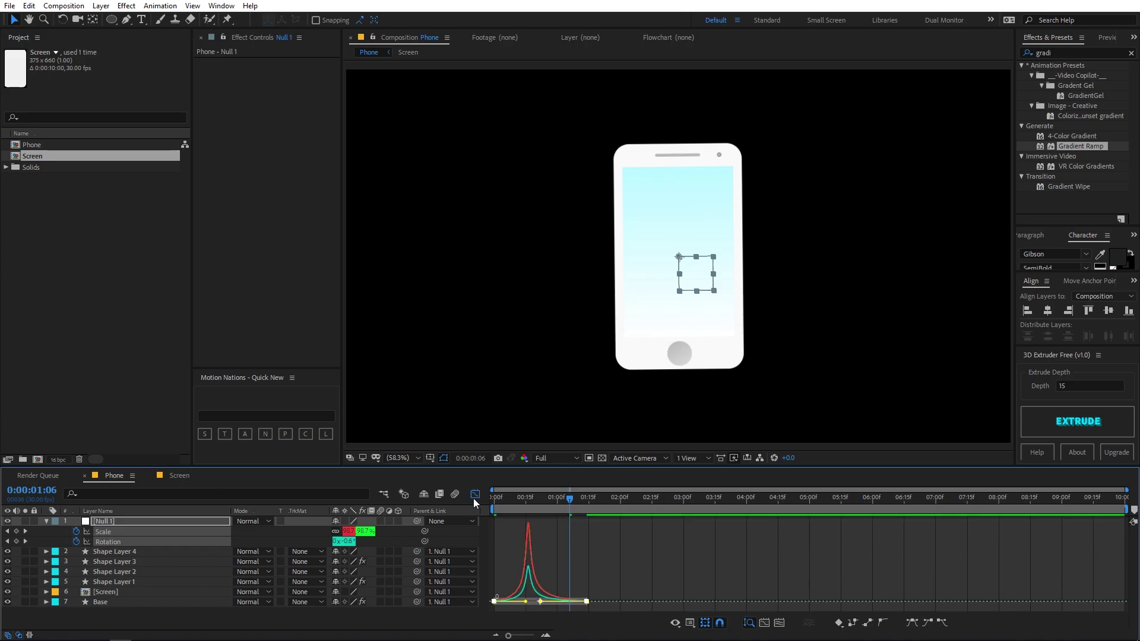
key(space)
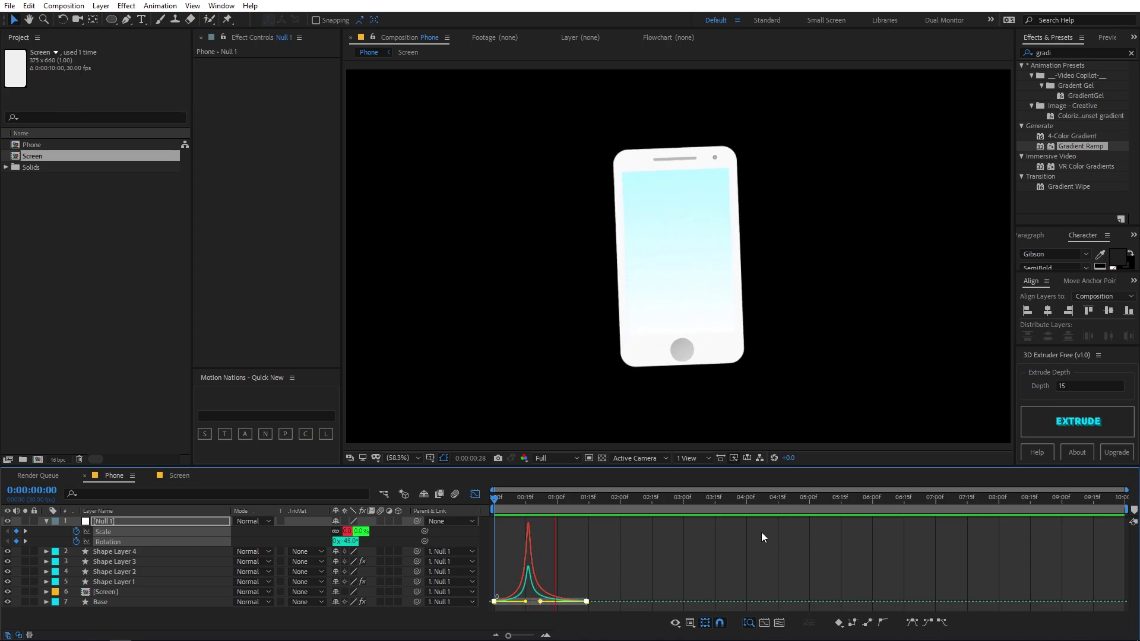
click(478, 494)
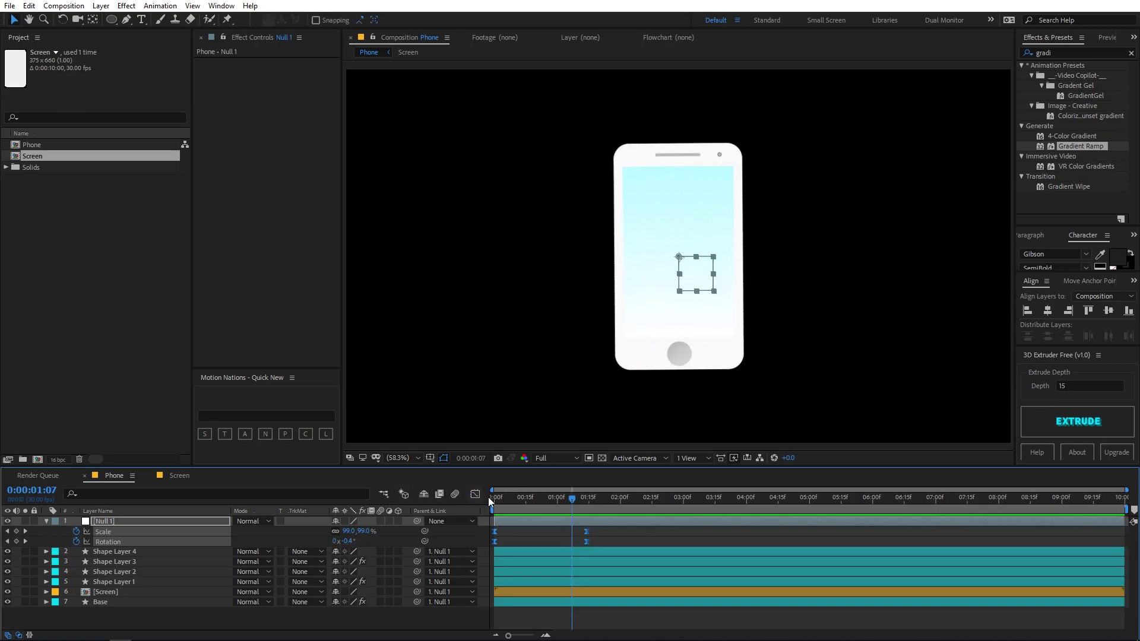
- Collapse all layers' properties and set a Scale keyframe on the Screen layer at 0:00:01:07
key(ctrl+a)
key(u)
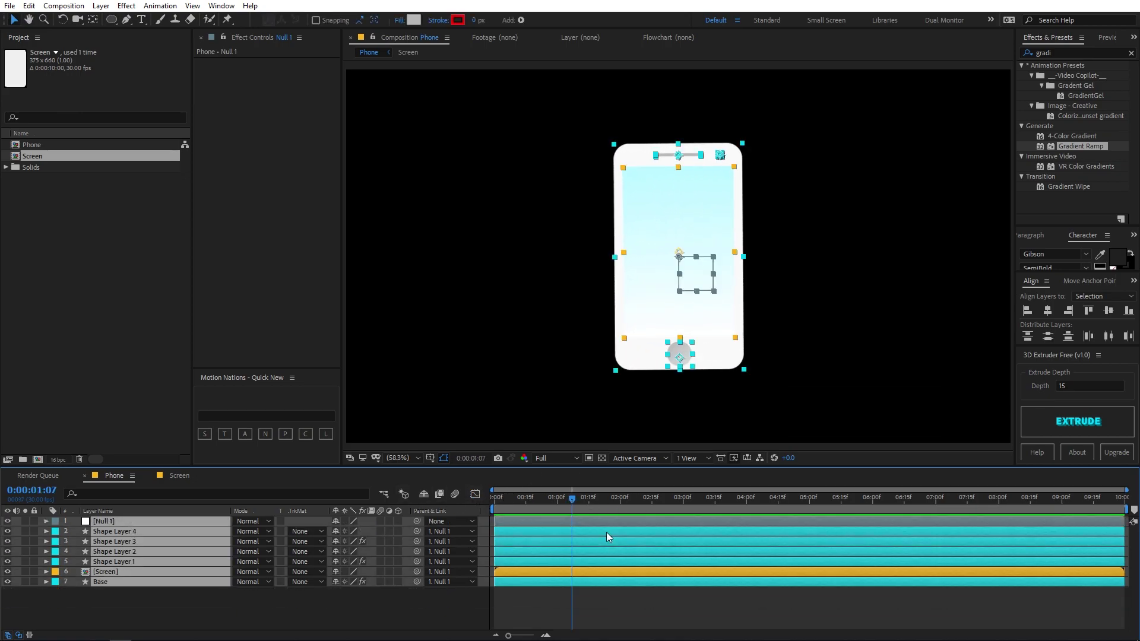
click(609, 600)
click(668, 194)
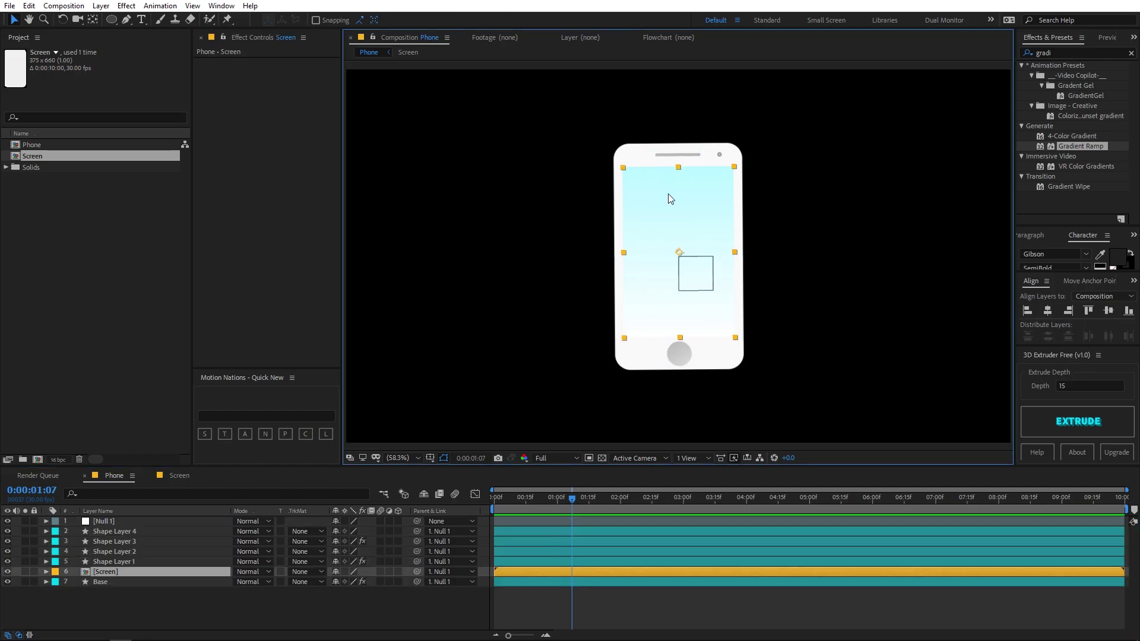
key(s)
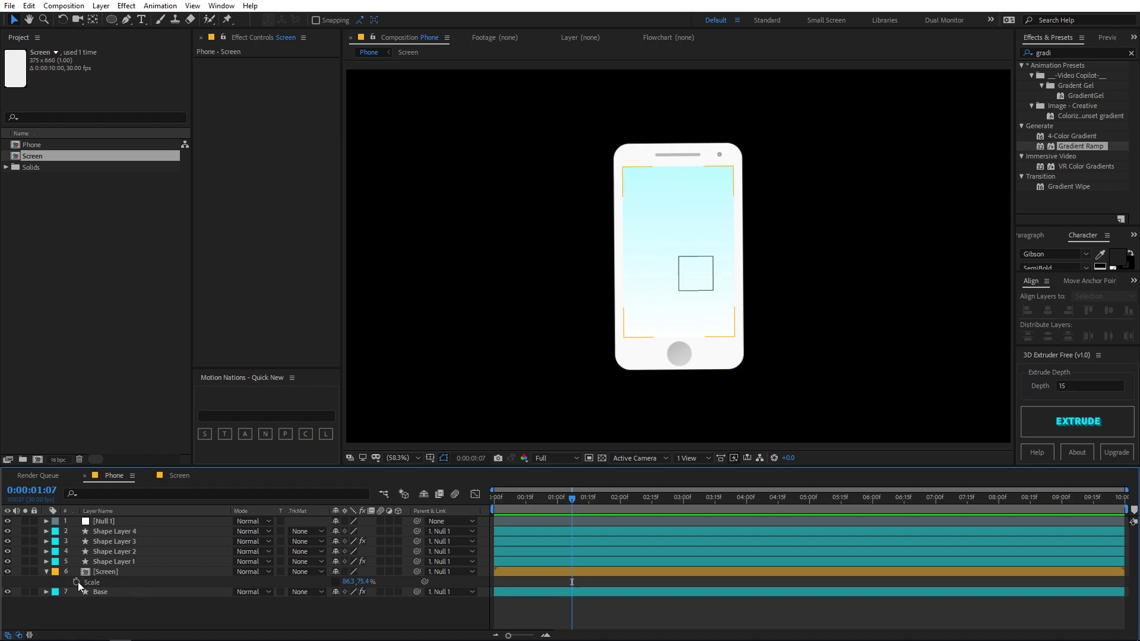
click(76, 583)
- Set the Screen layer's vertical Scale to 0% at 0:00:00:14, leaving the width unlinked
drag(565, 497, 525, 509)
drag(364, 582, 346, 583)
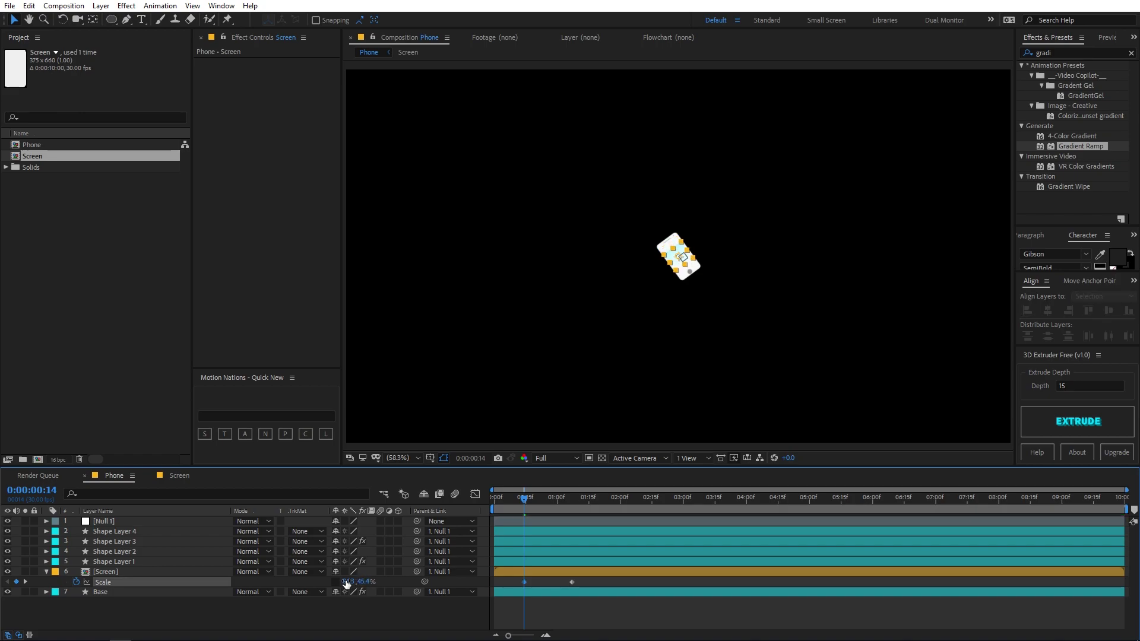
click(363, 582)
text(0)
key(Return)
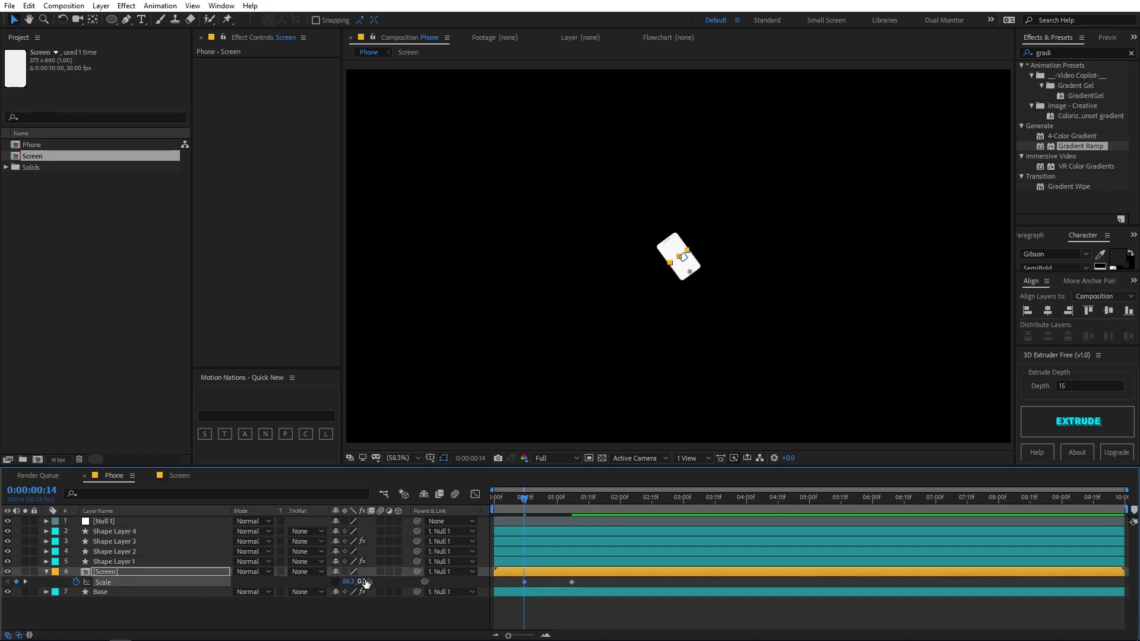
- Ease the Screen layer's Scale keyframes and shape their speed curve into a fast start with a slow finish
drag(572, 588, 501, 584)
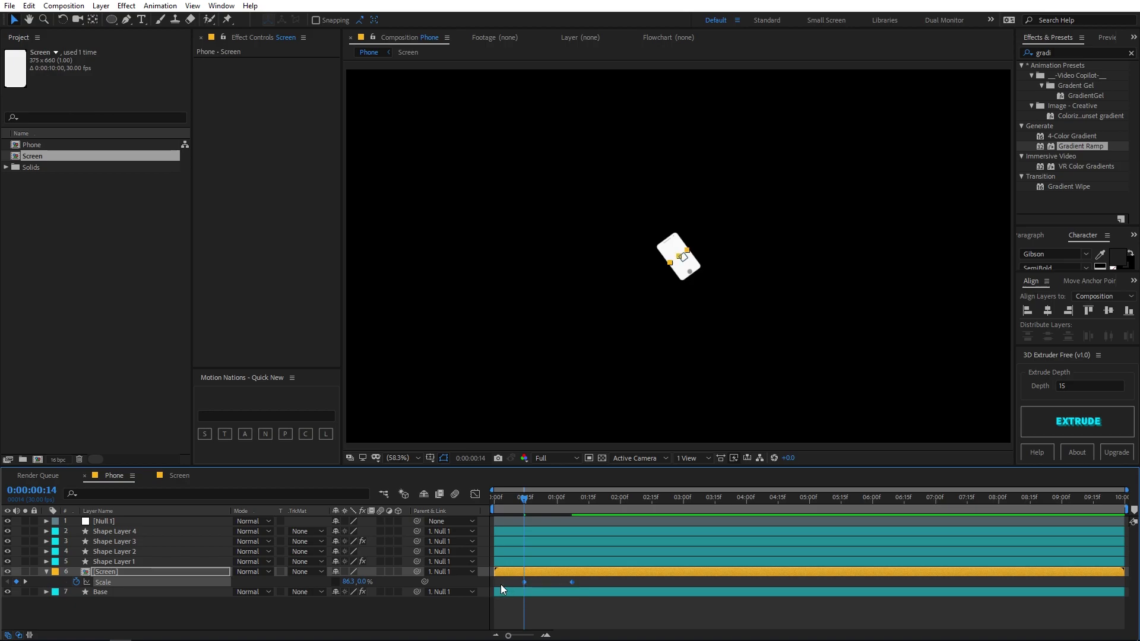
click(476, 495)
drag(565, 601, 536, 606)
key(space)
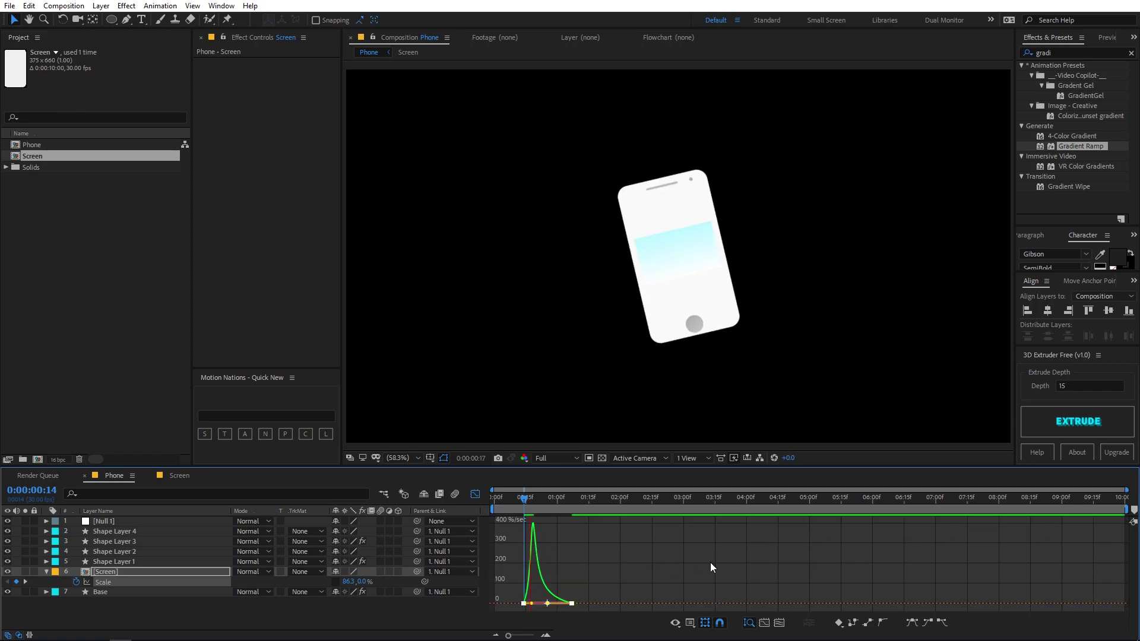
click(476, 495)
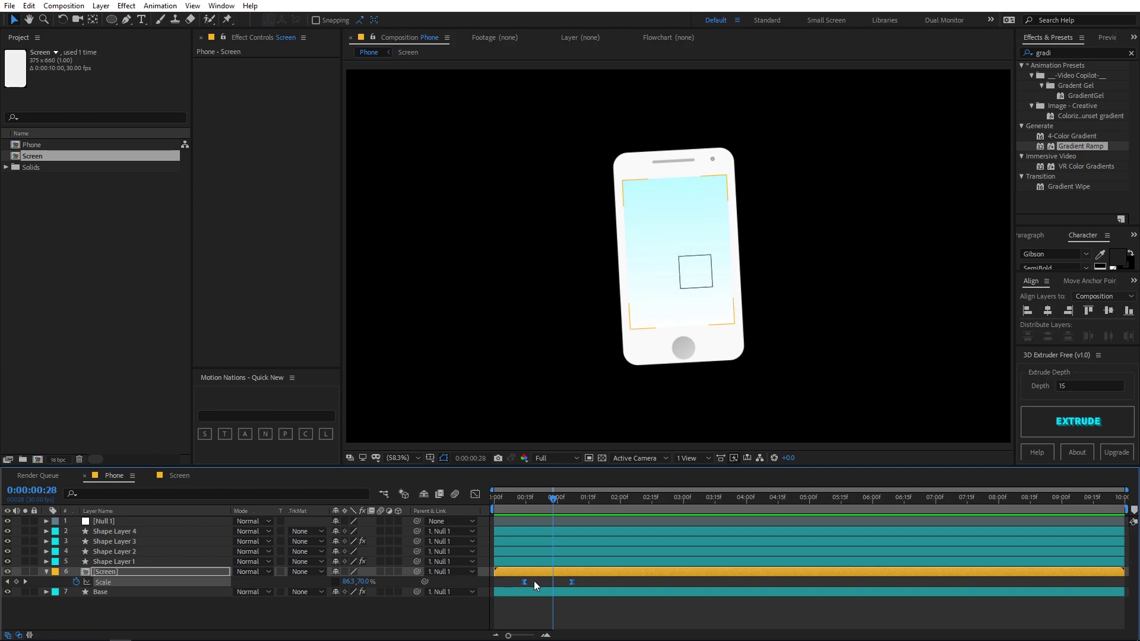
- Move the Screen layer's first Scale keyframe to 0:00 and preview the animation
drag(524, 582, 495, 582)
key(space)
key(space)
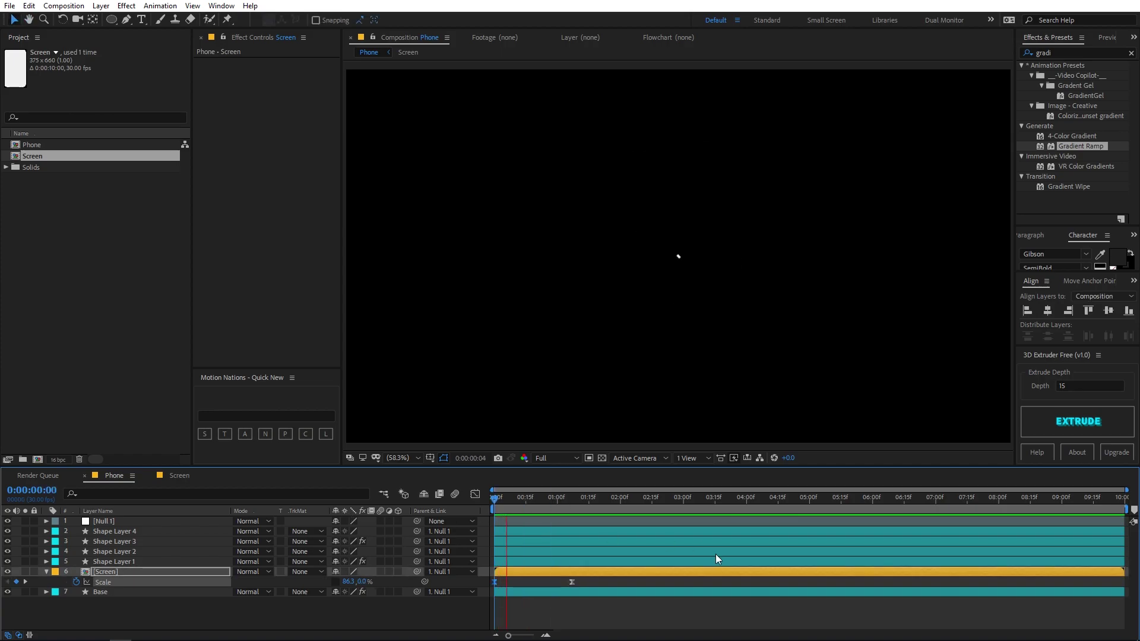
- Shift both Screen Scale keyframes so they run from about 0:12 to 1:19, and preview the result
drag(610, 583, 520, 582)
key(space)
key(space)
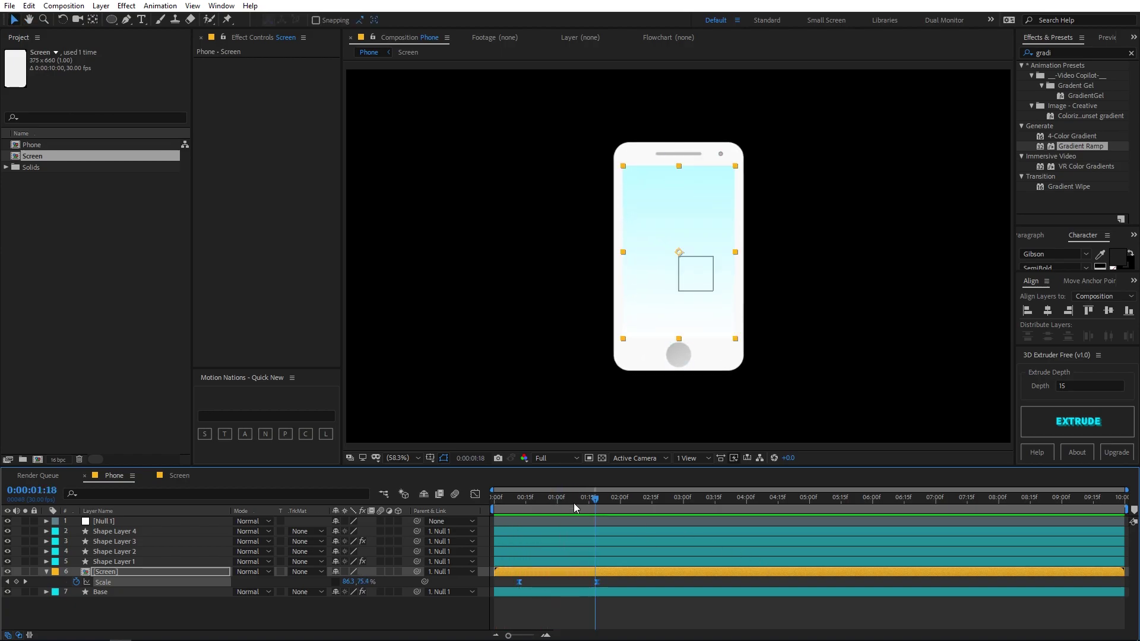
key(space)
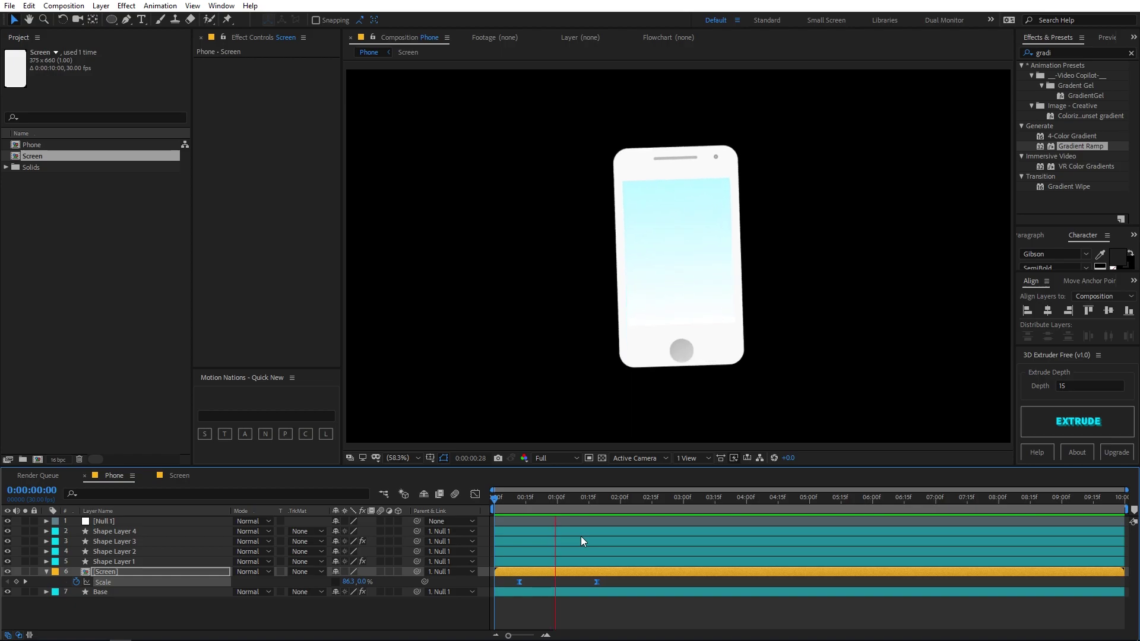
key(space)
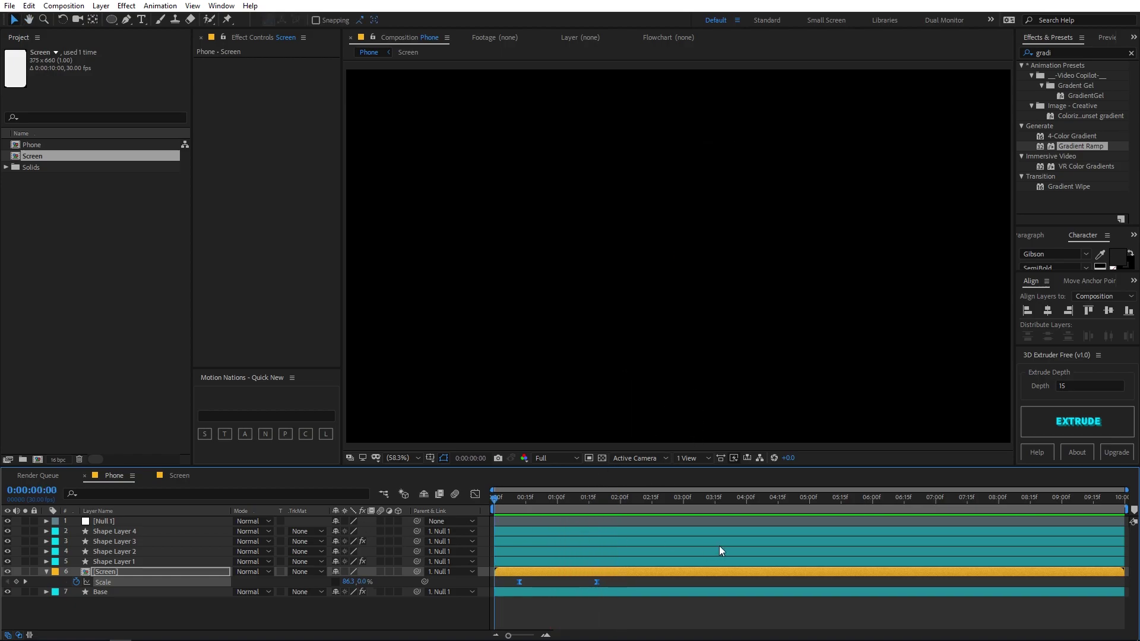
key(space)
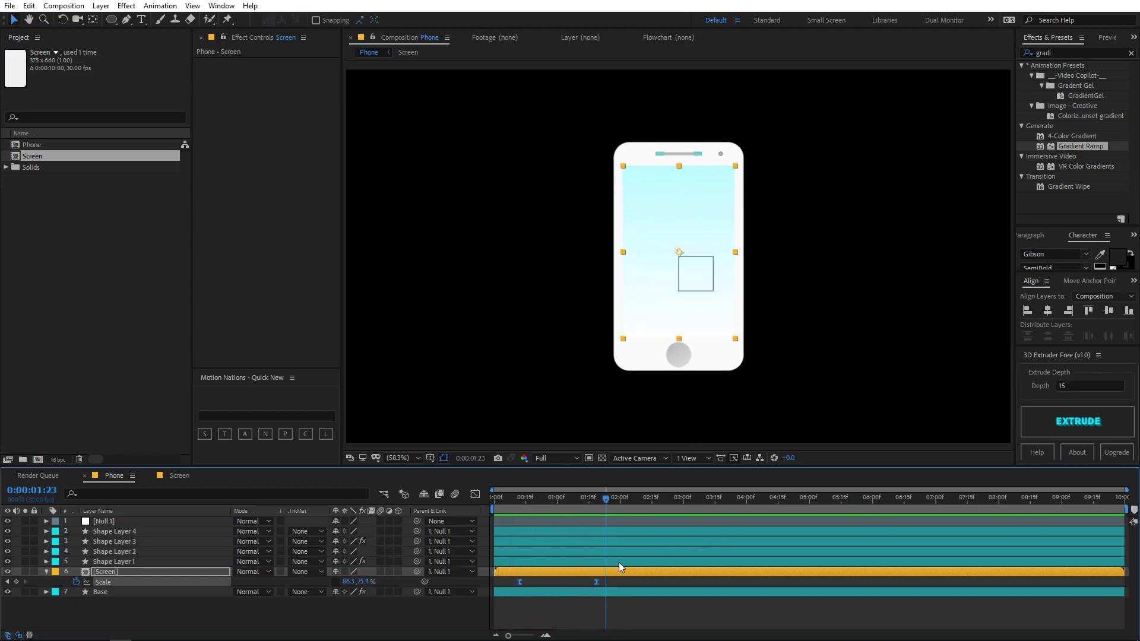
- In the Screen composition, darken the Gradient Ramp's end colour on Shape Layer 1 to a very light grey
double_click(604, 572)
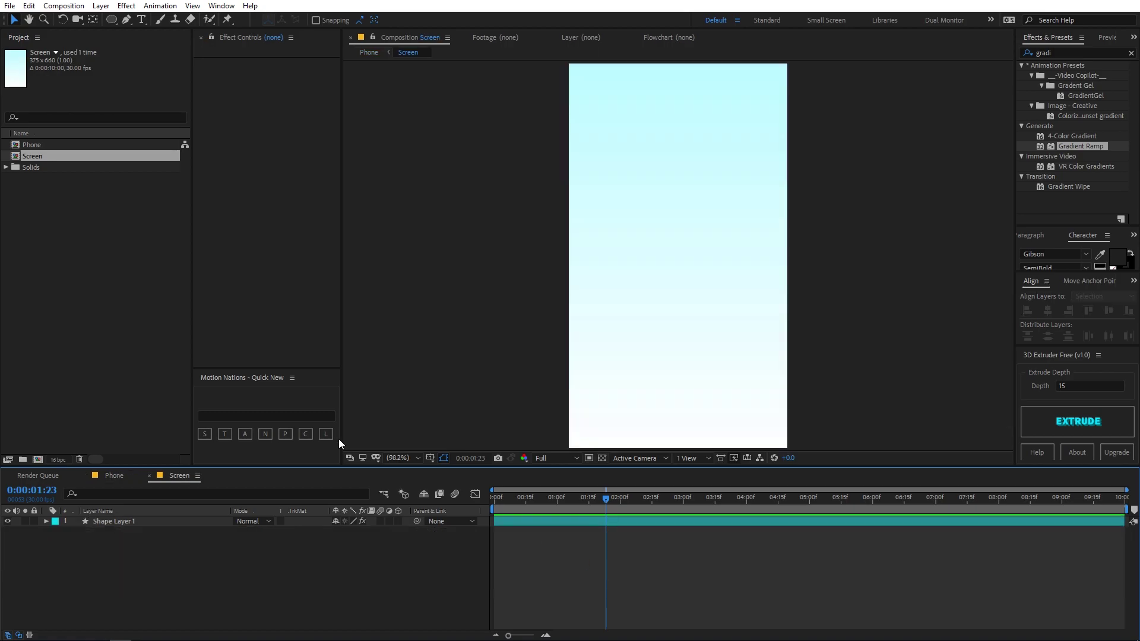
click(179, 522)
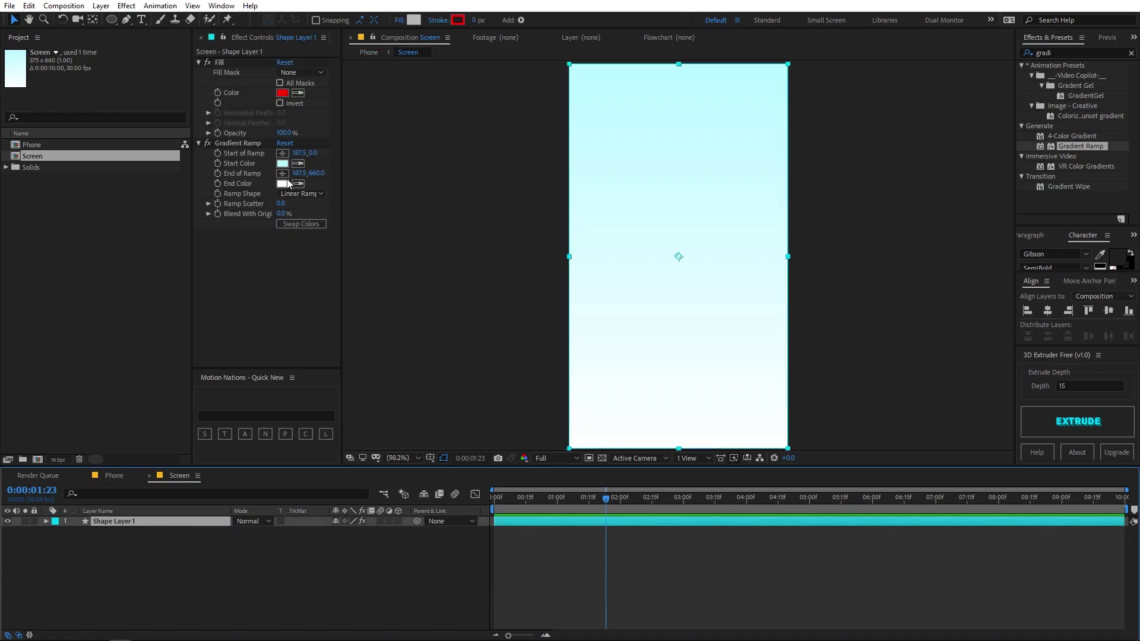
click(283, 183)
drag(66, 368, 38, 282)
click(324, 279)
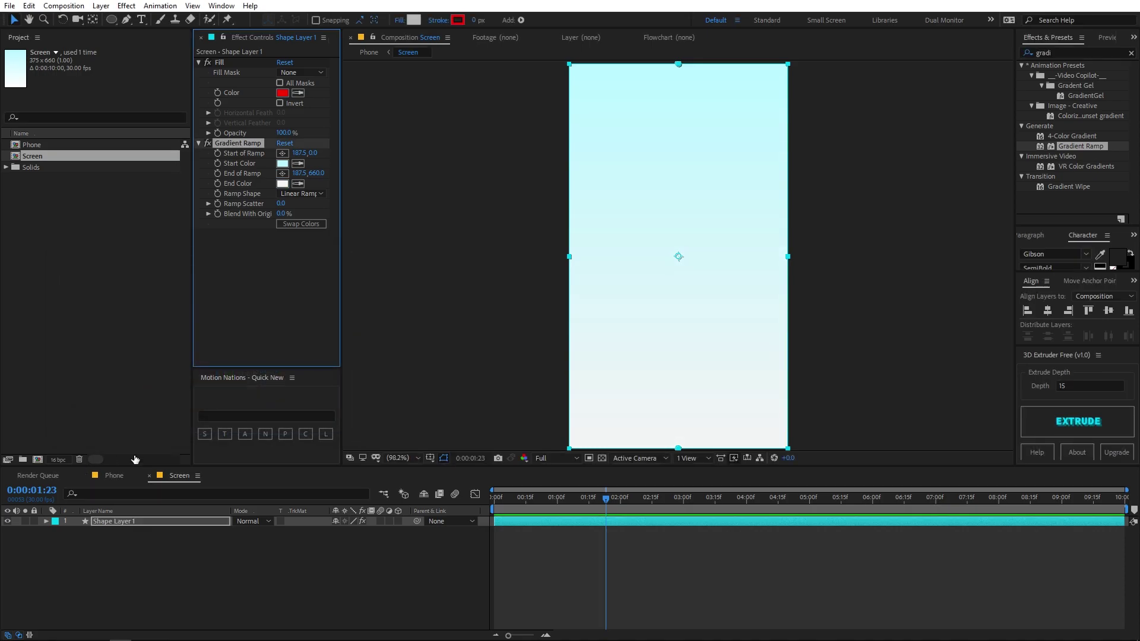
- Return to the Phone composition and preview the animation from the start
click(114, 476)
click(665, 601)
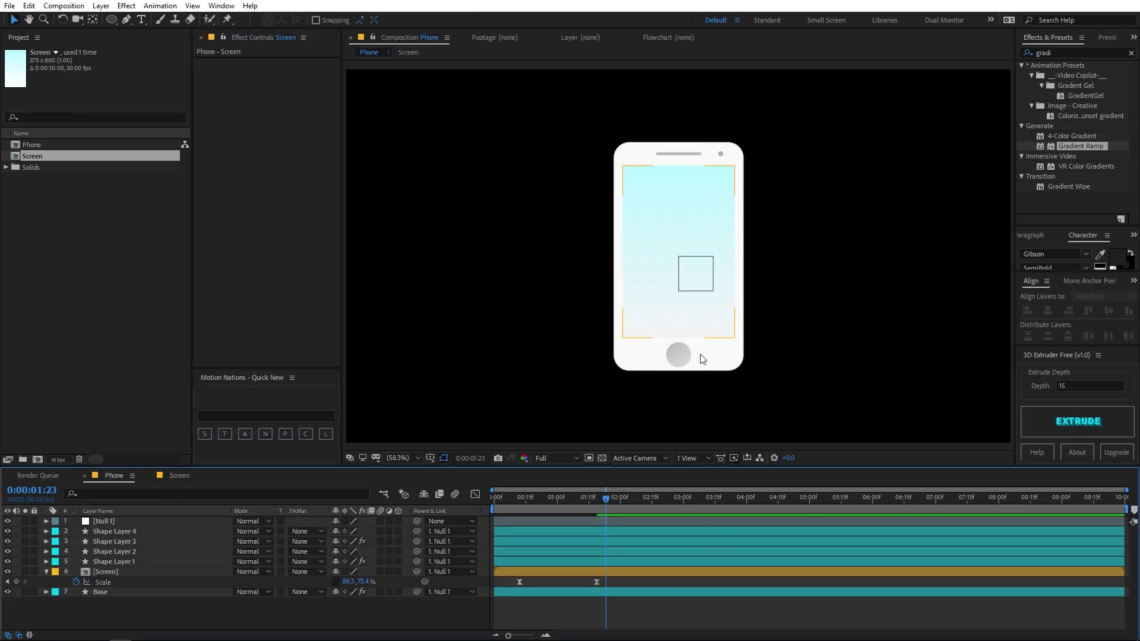
key(Home)
key(space)
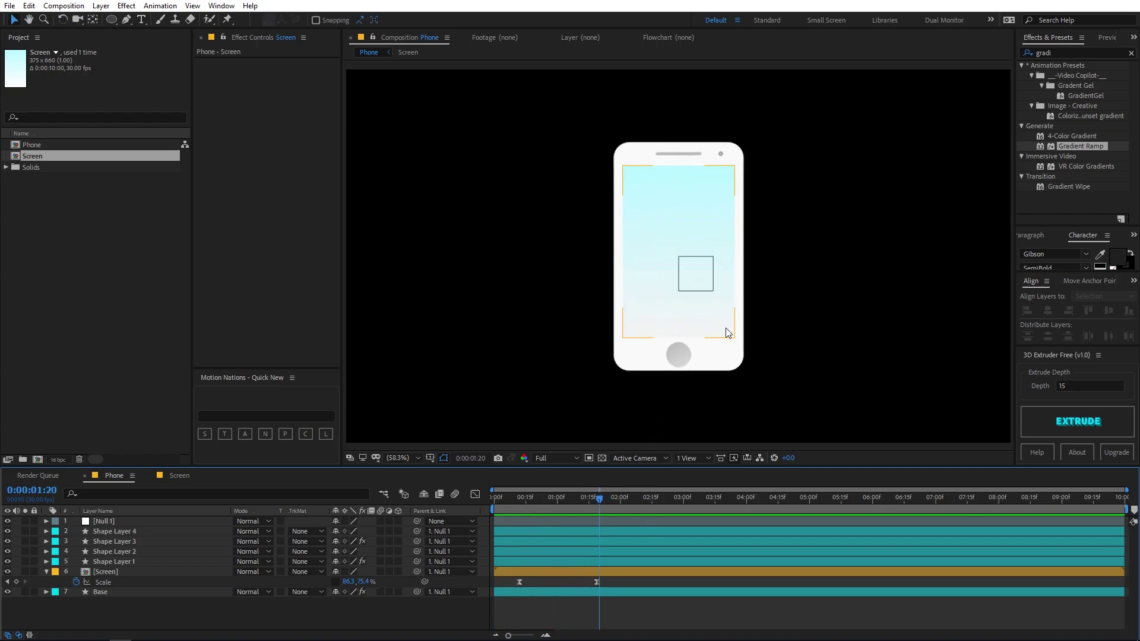
key(space)
- Collapse the properties of all layers in the Phone composition
key(ctrl+a)
key(u)
key(u)
key(u)
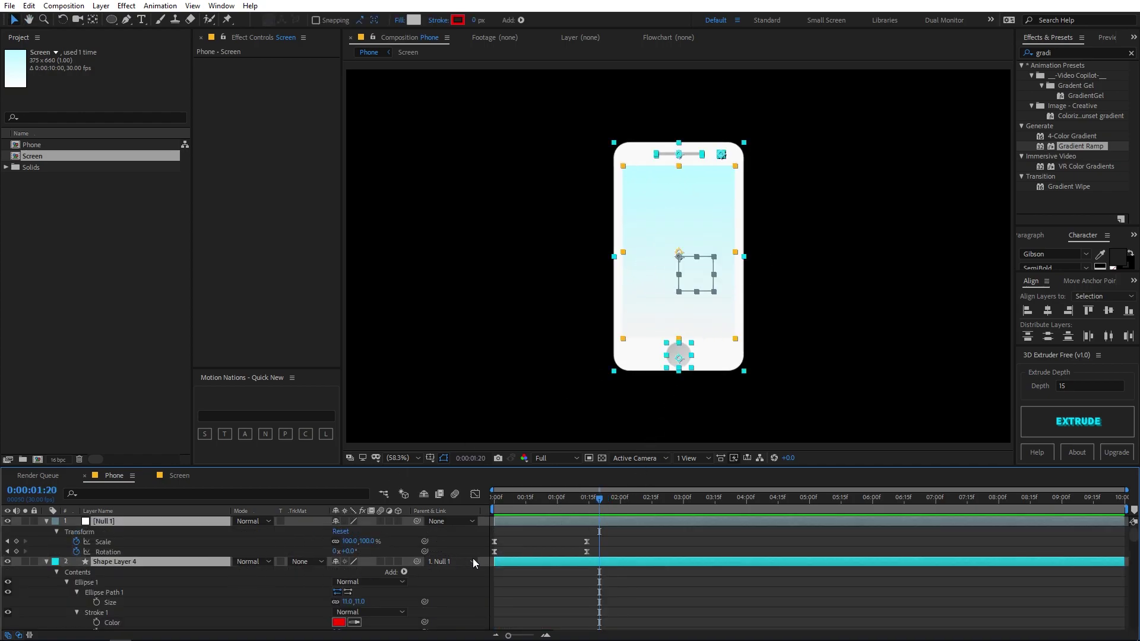
key(u)
click(605, 603)
- Create a new 1920 × 1080 px composition named Main
click(129, 363)
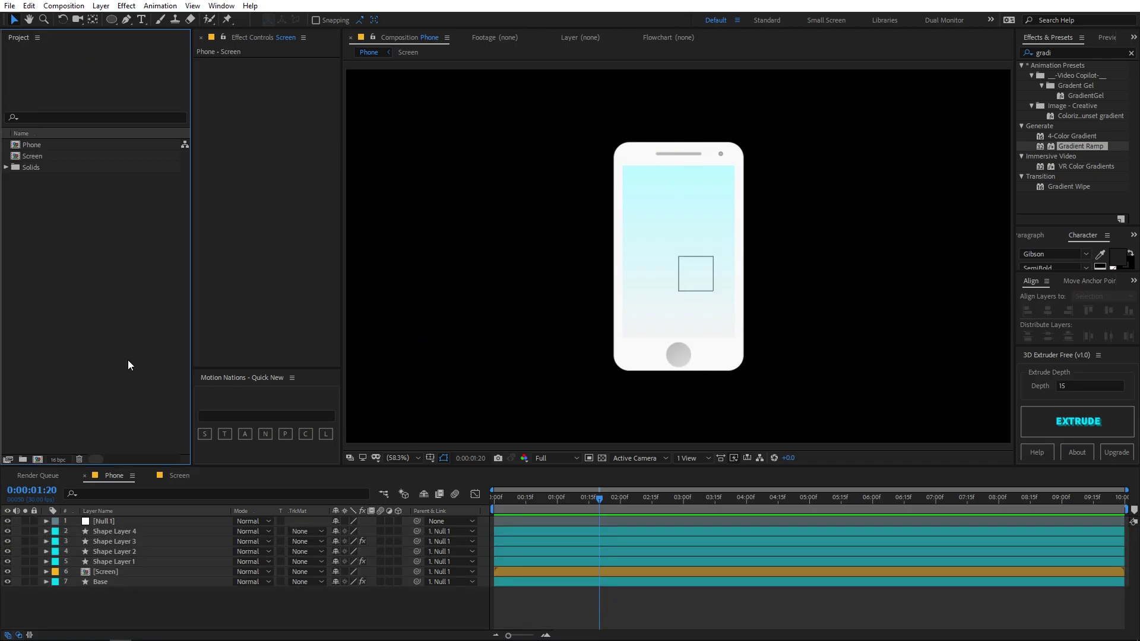
key(alt+c)
key(Return)
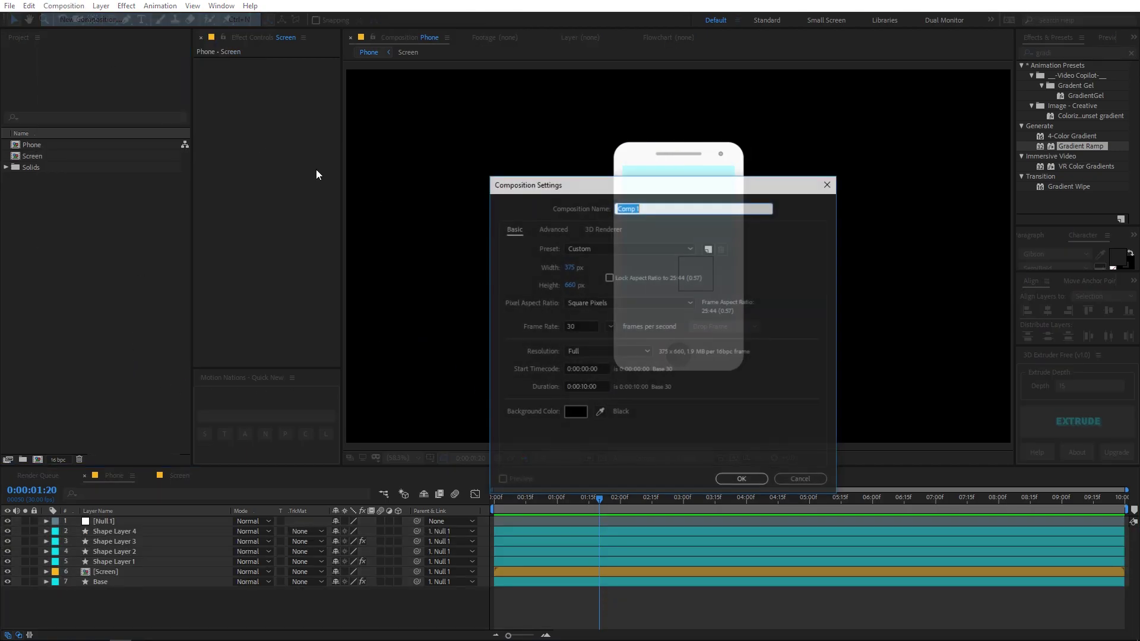
click(569, 270)
text(1920)
key(Tab)
text(1080)
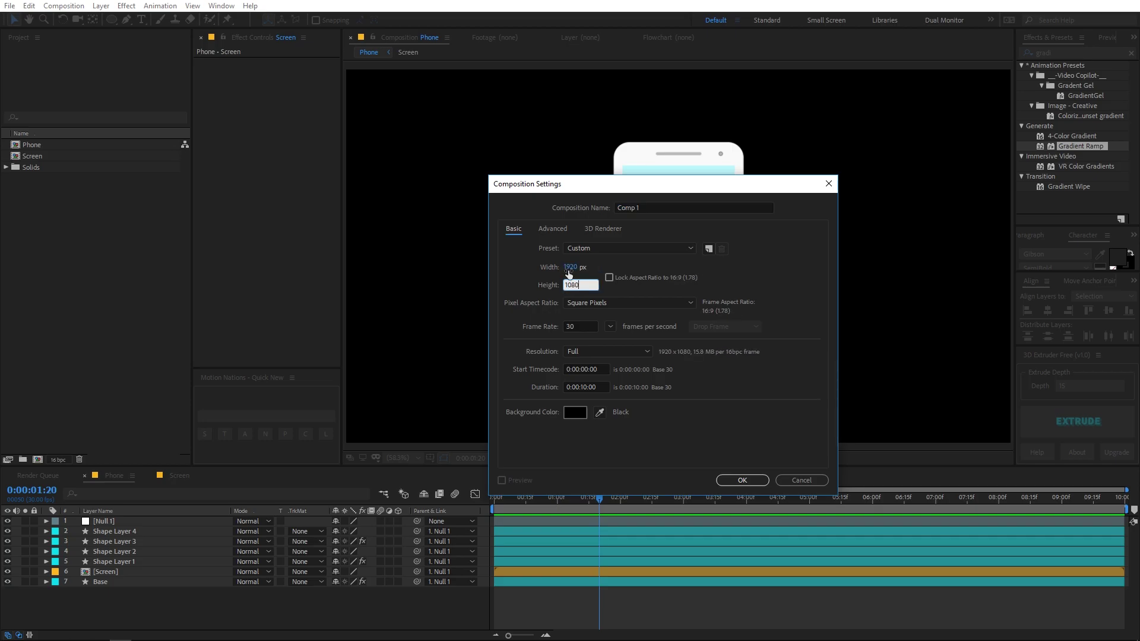
click(636, 206)
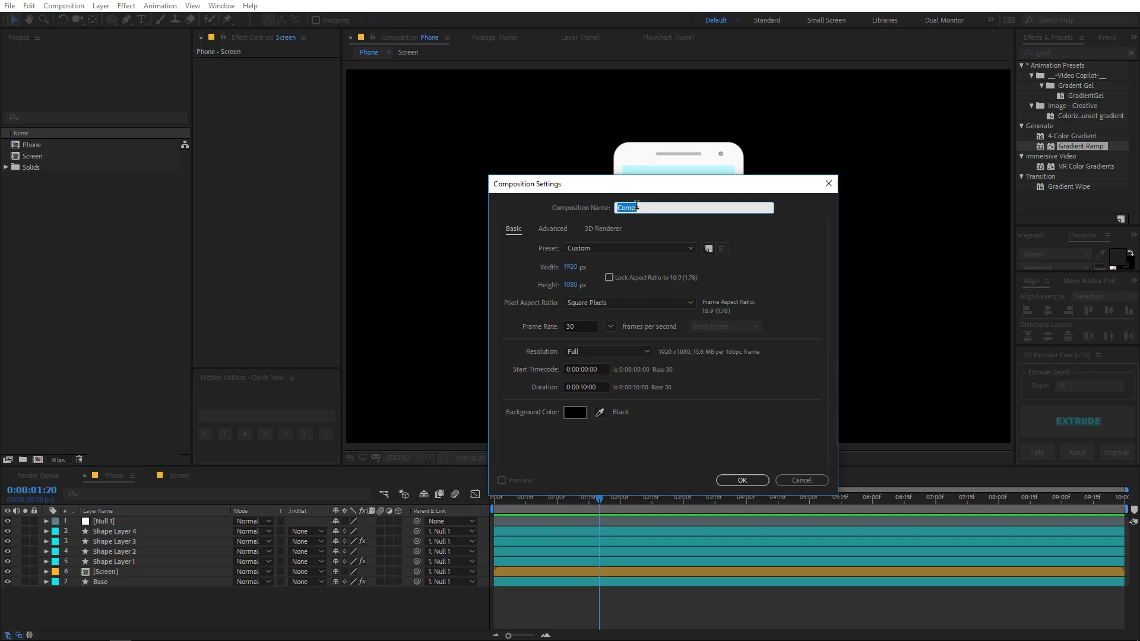
text(A)
key(Return)
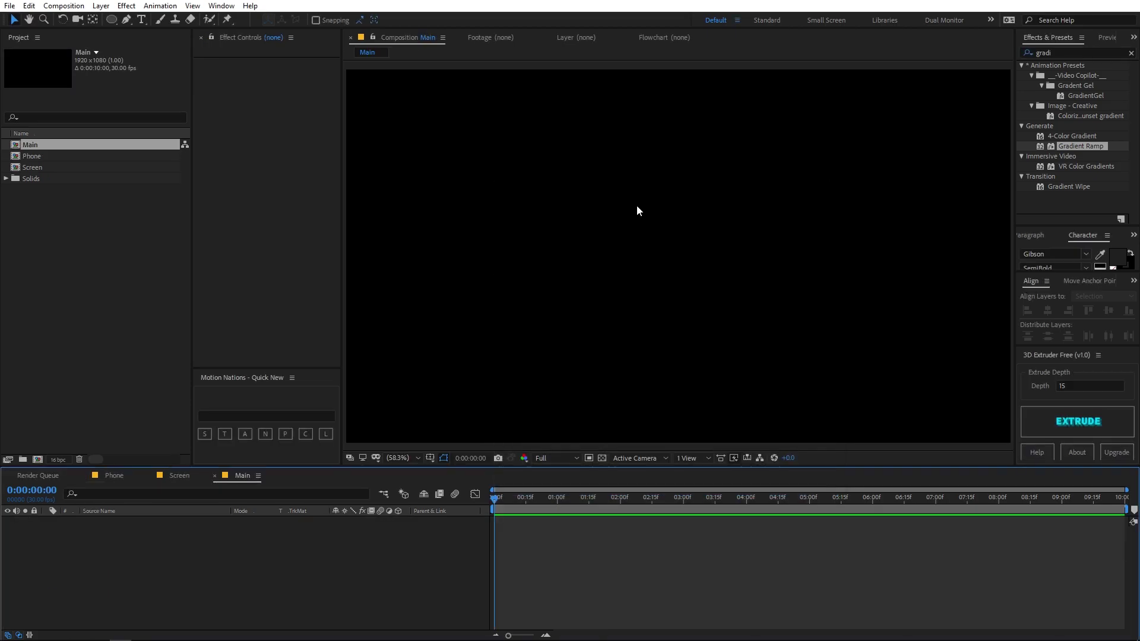
- Place the Phone composition as a layer in Main and move the playhead to 0:00:01:05
drag(31, 155, 131, 541)
click(164, 534)
drag(515, 508, 568, 496)
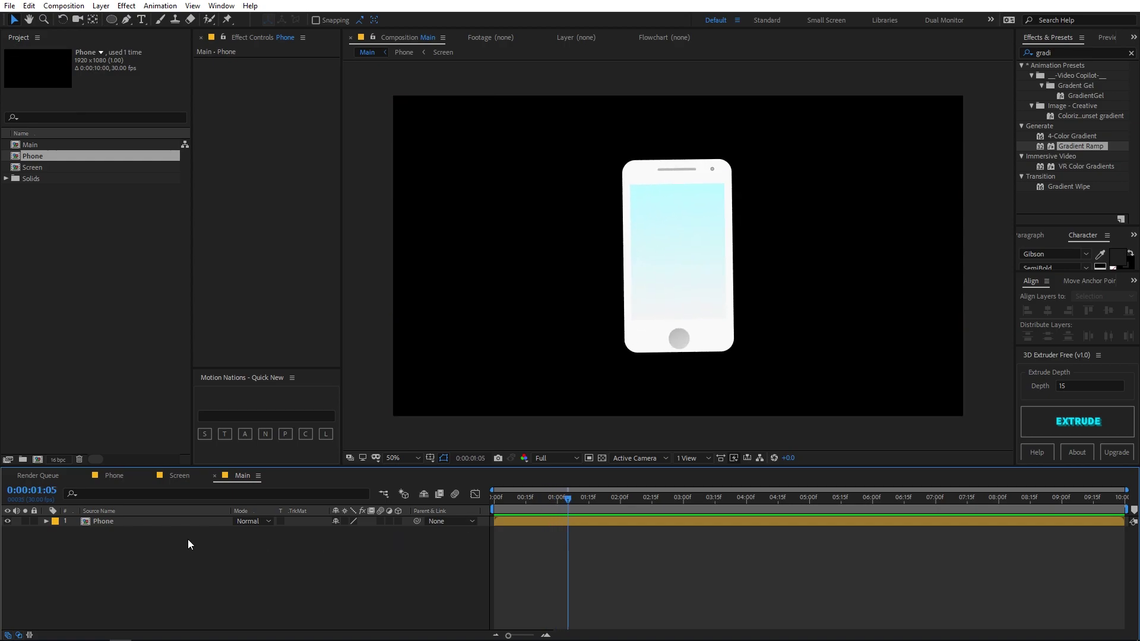
- Extrude the Phone layer in Main with 3D Extruder at a depth of 15
click(131, 521)
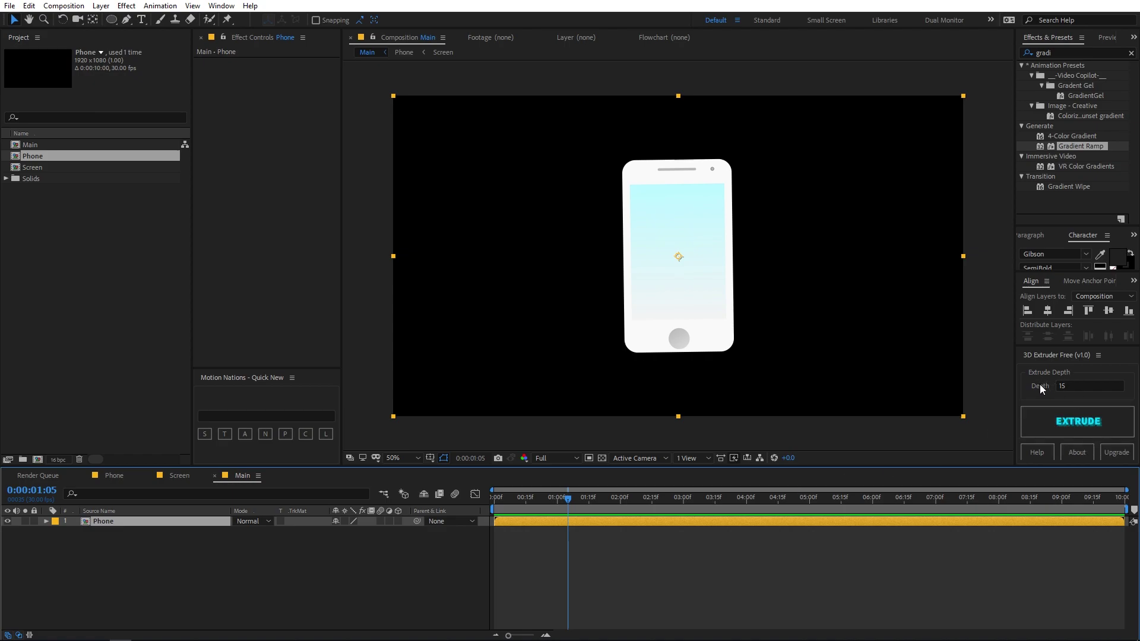
click(1065, 384)
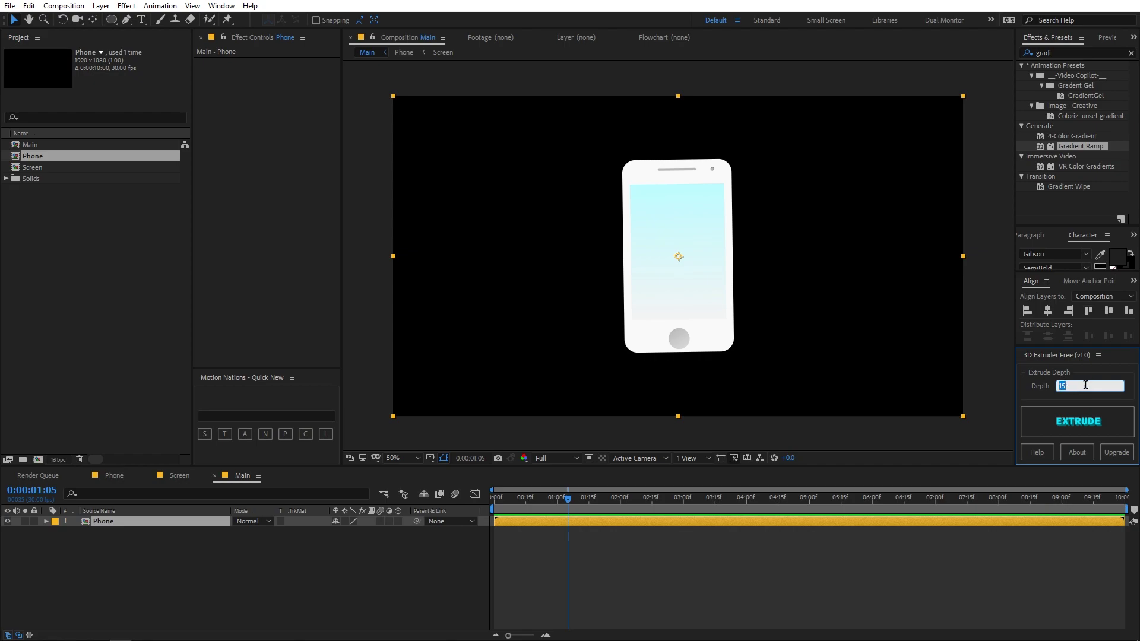
text(50)
key(BackSpace)
key(BackSpace)
text(15)
drag(1078, 386, 1046, 386)
click(1068, 419)
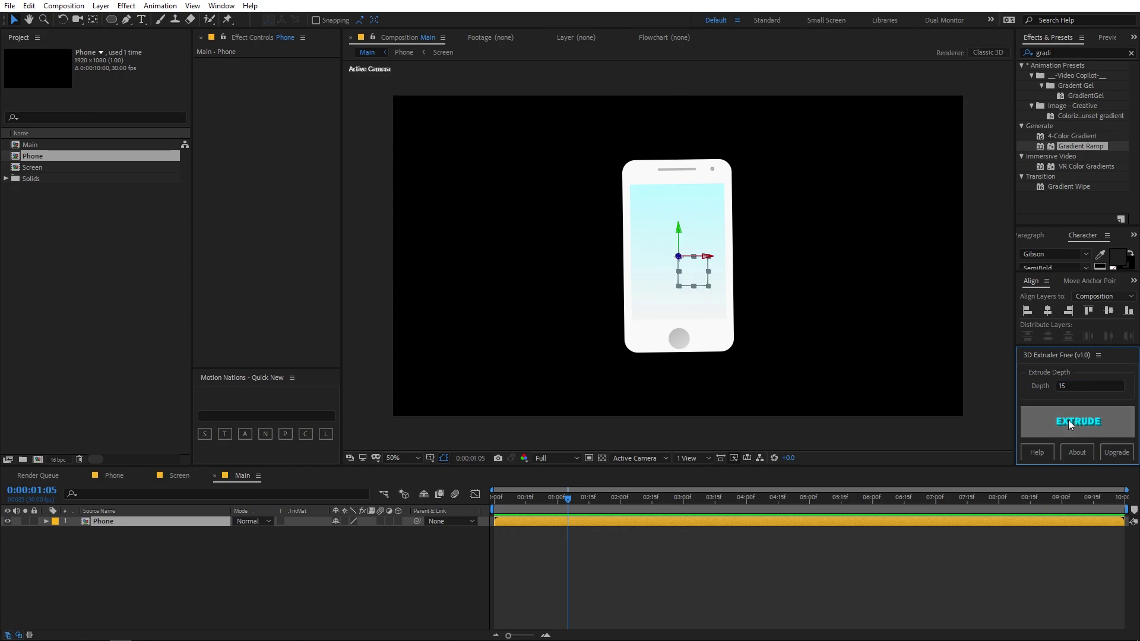
click(632, 584)
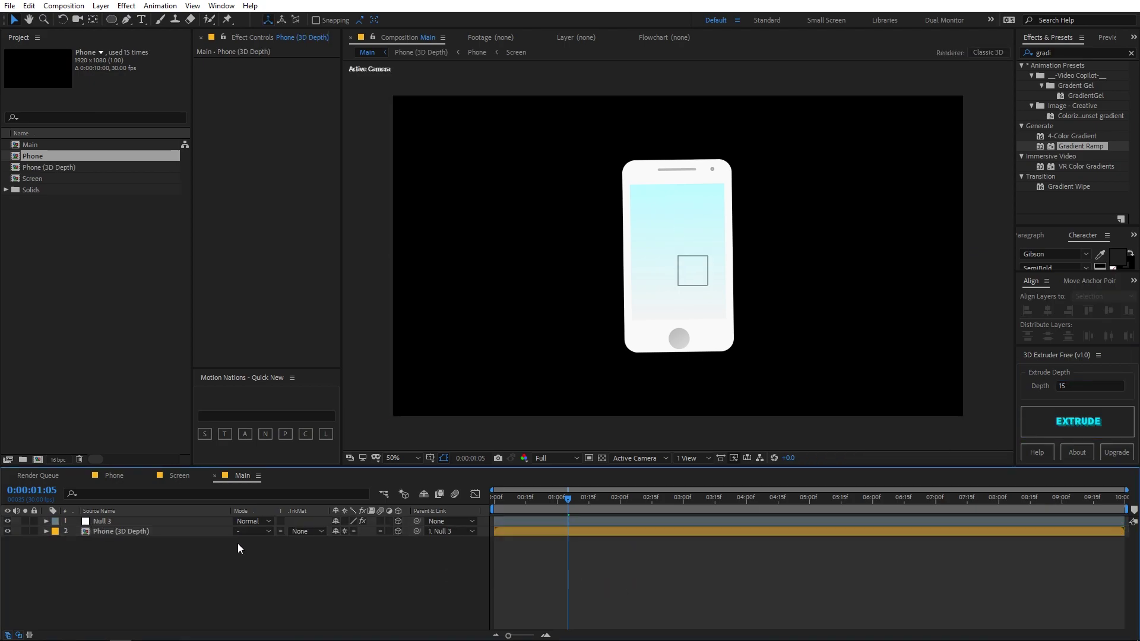
- Try rotating the extruded phone's null to 40° on X and -49° on Y, and undo both rotations
click(114, 533)
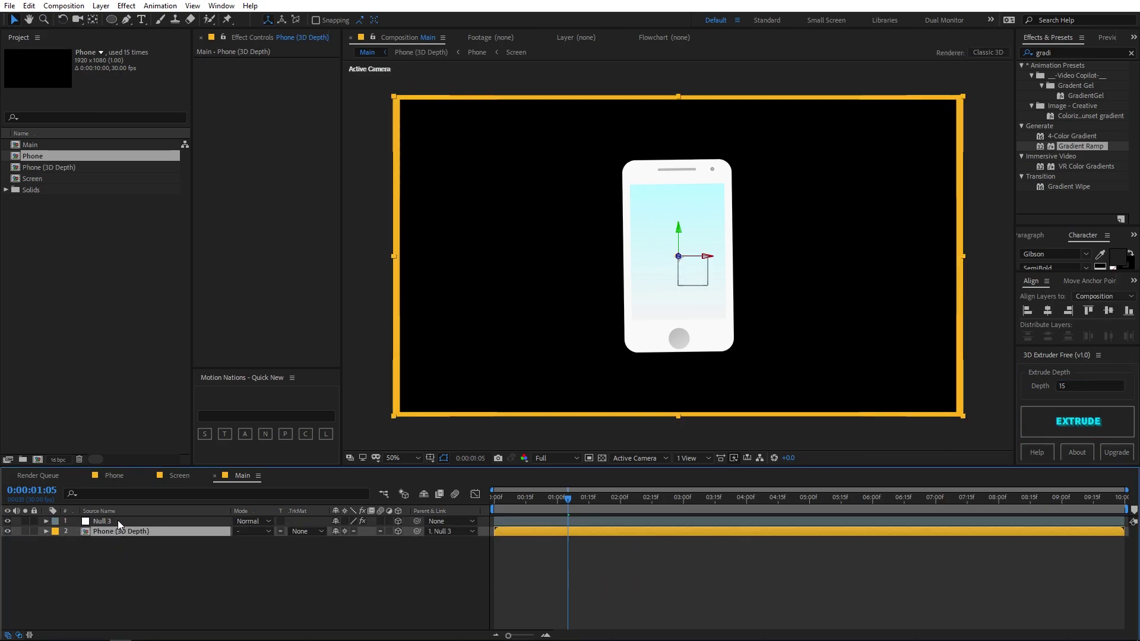
click(118, 521)
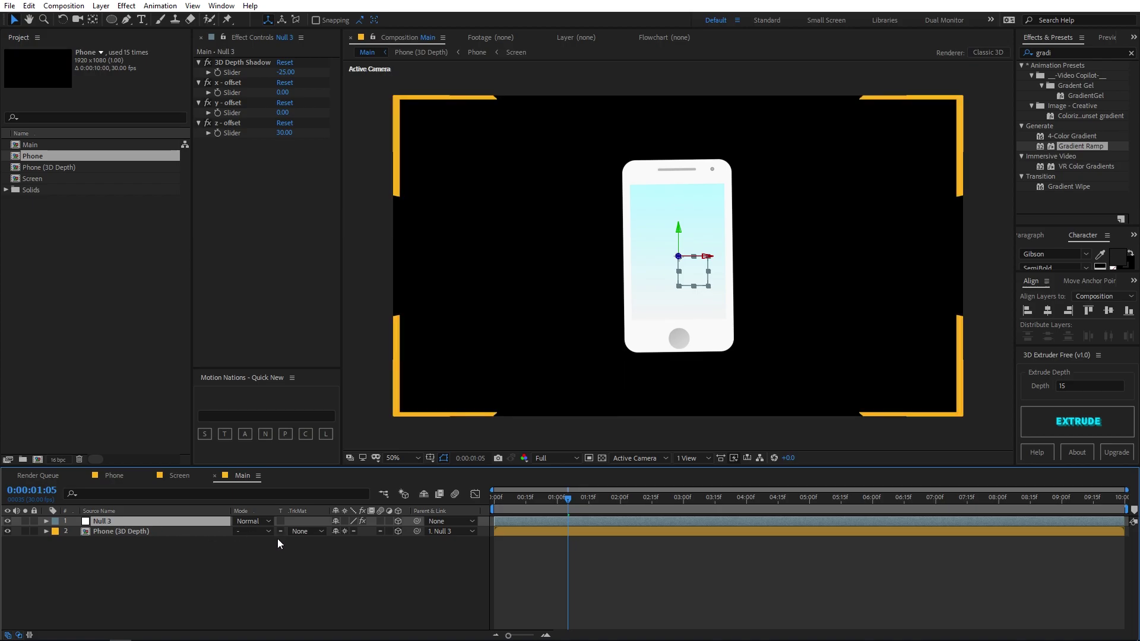
key(r)
drag(354, 554, 524, 560)
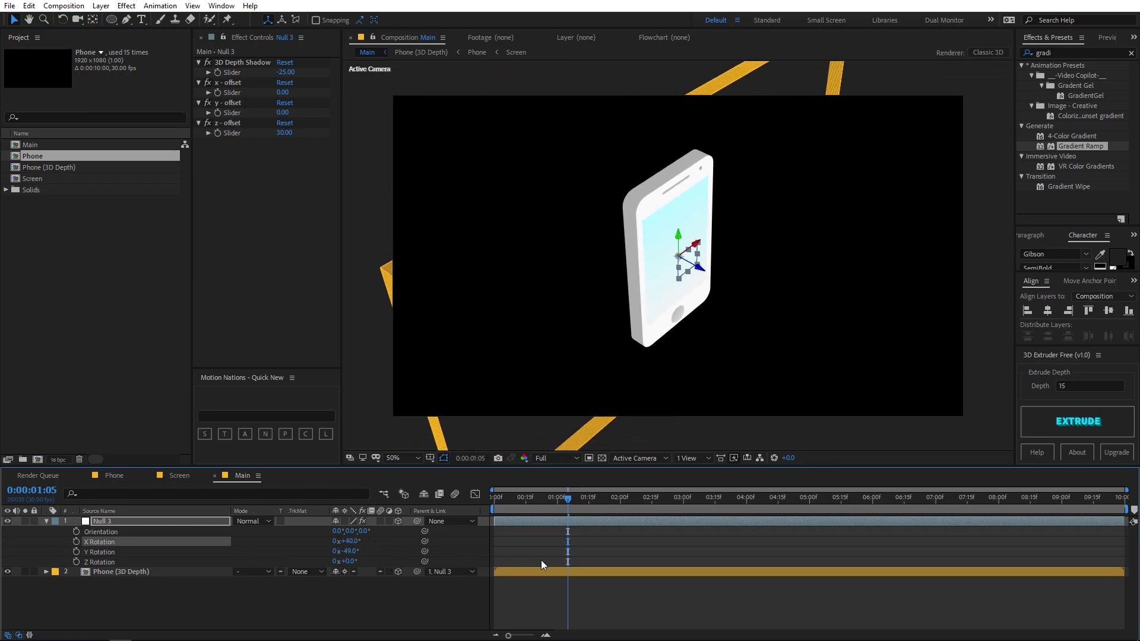
click(756, 579)
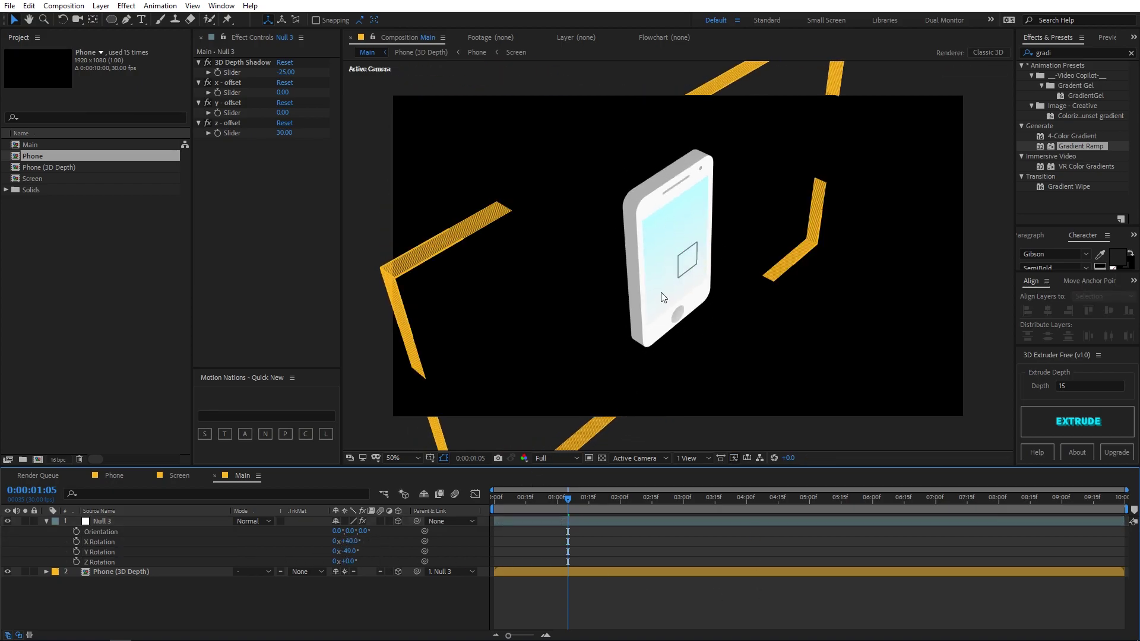
key(ctrl+z)
key(ctrl+z)
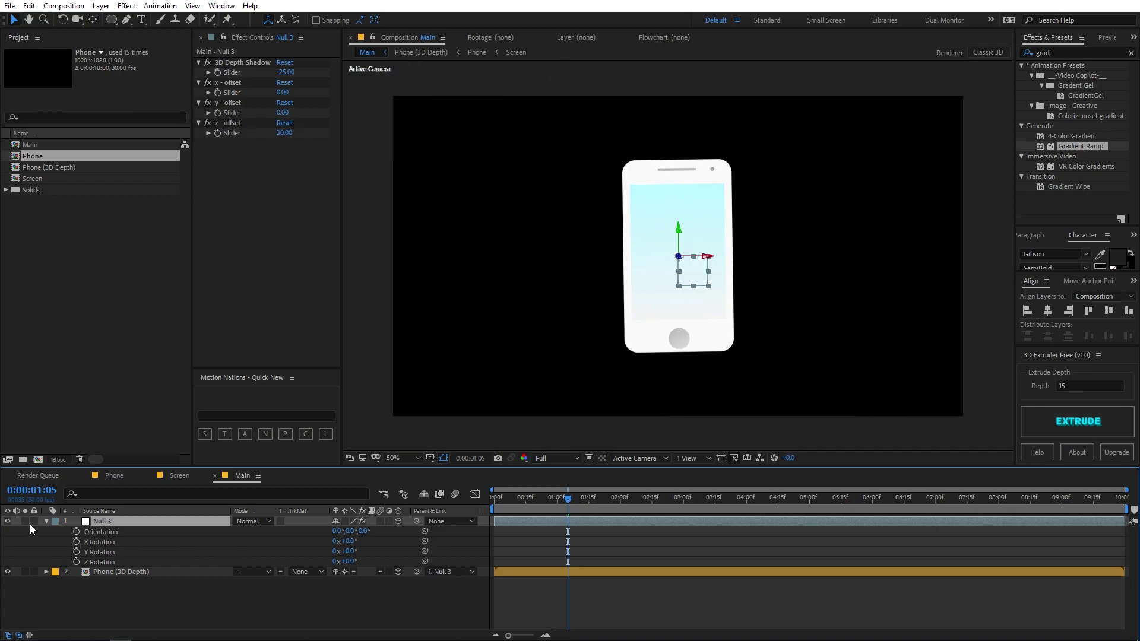
click(46, 521)
click(238, 598)
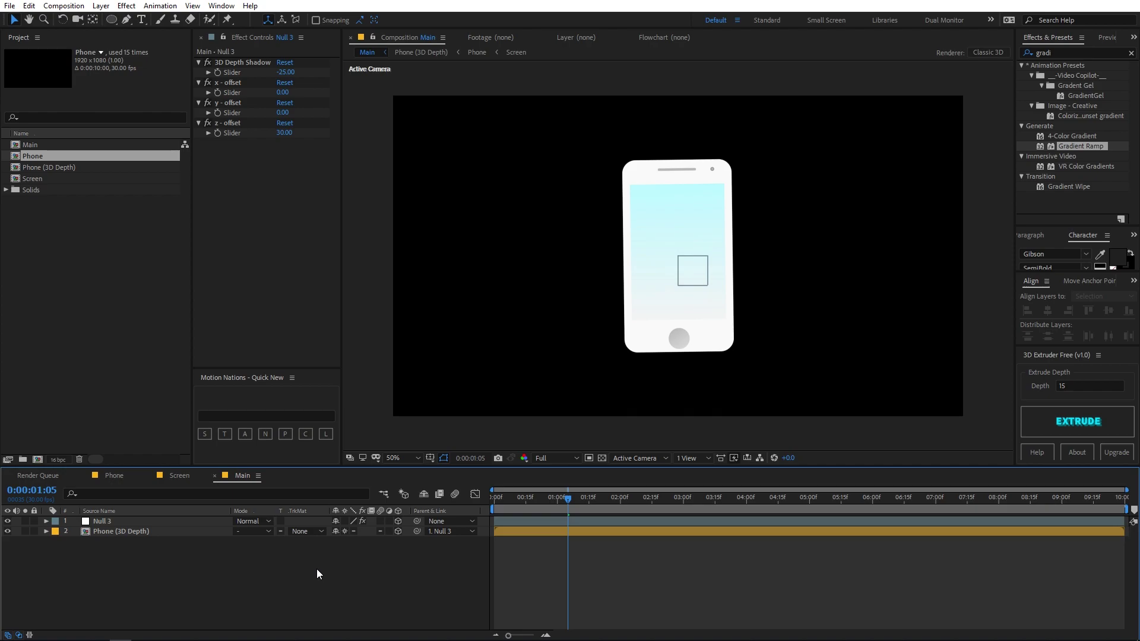
- Create a 1920 × 1080 px dark gray solid and place it beneath the extruded phone layer
click(100, 6)
mouse_move(137, 32)
click(327, 43)
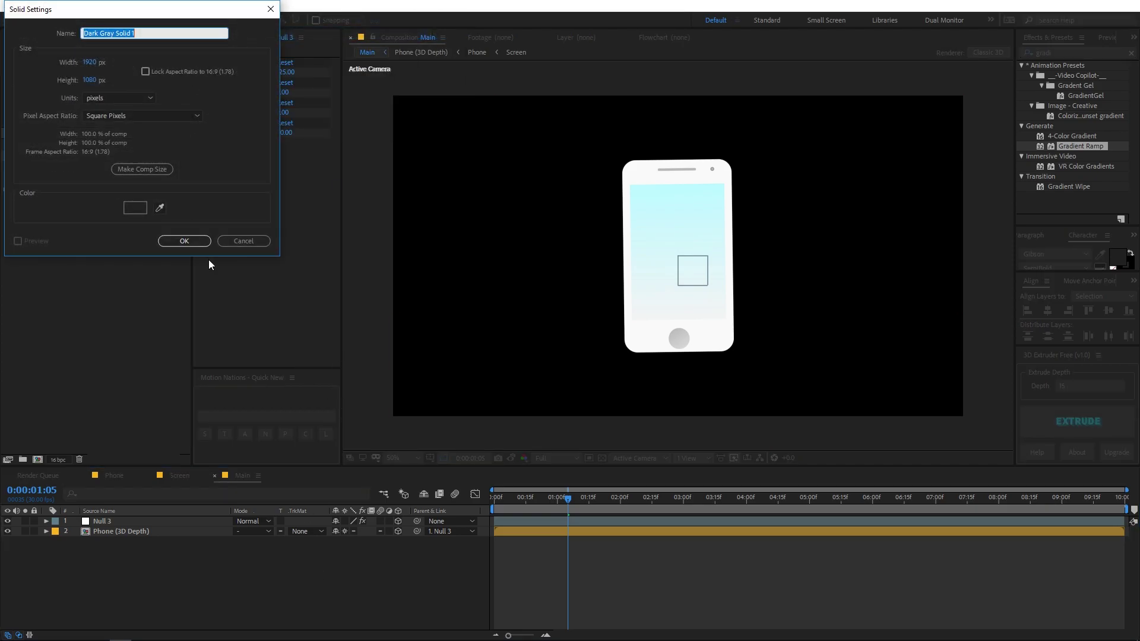
click(185, 240)
drag(155, 525, 147, 552)
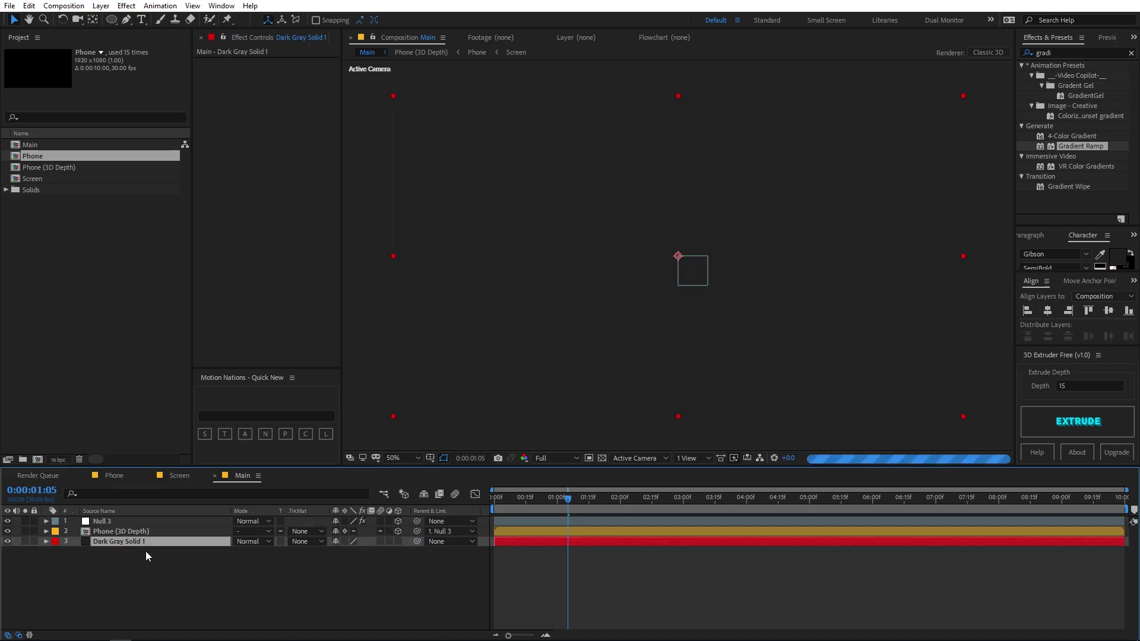
- Apply Gradient Ramp to the background solid and set its start colour to magenta, F21FFF
drag(1064, 142, 123, 543)
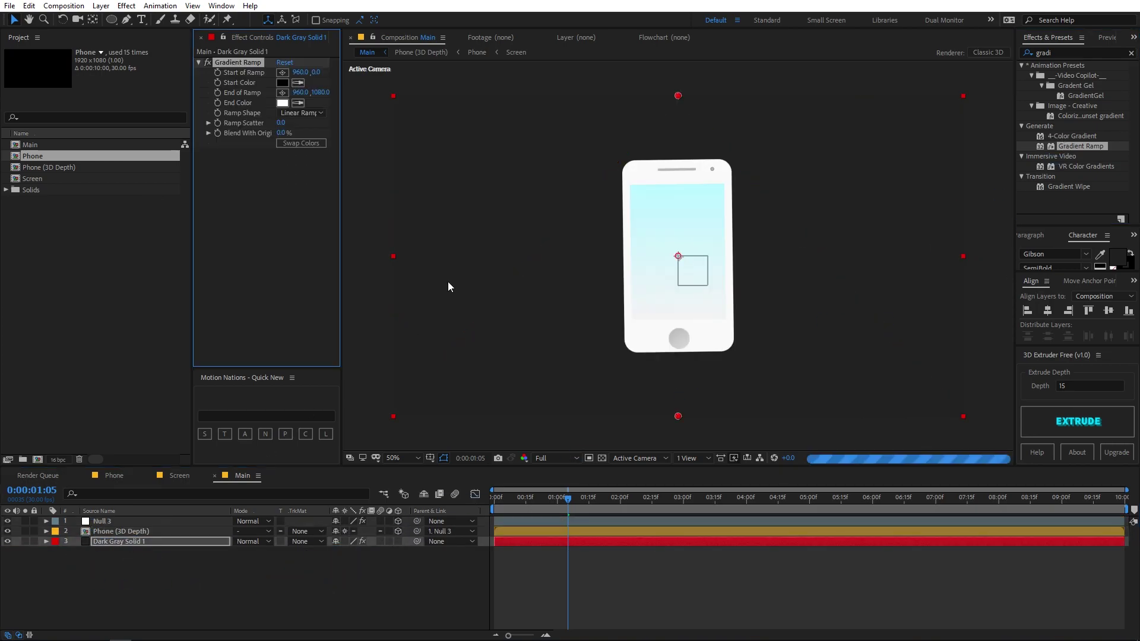
click(282, 82)
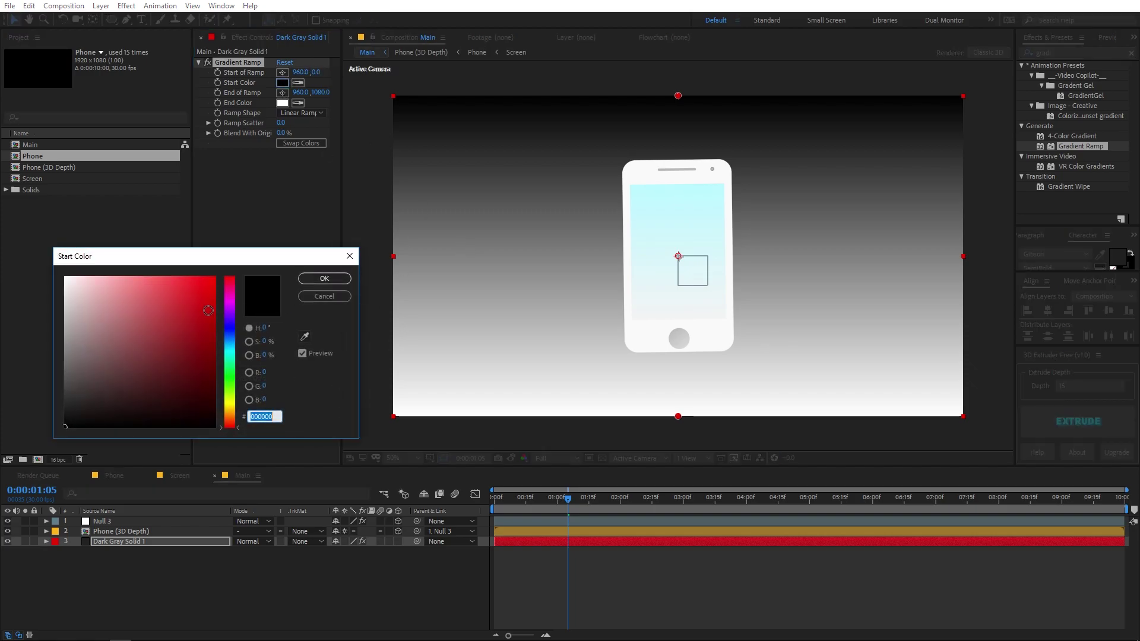
drag(231, 303, 234, 303)
click(197, 276)
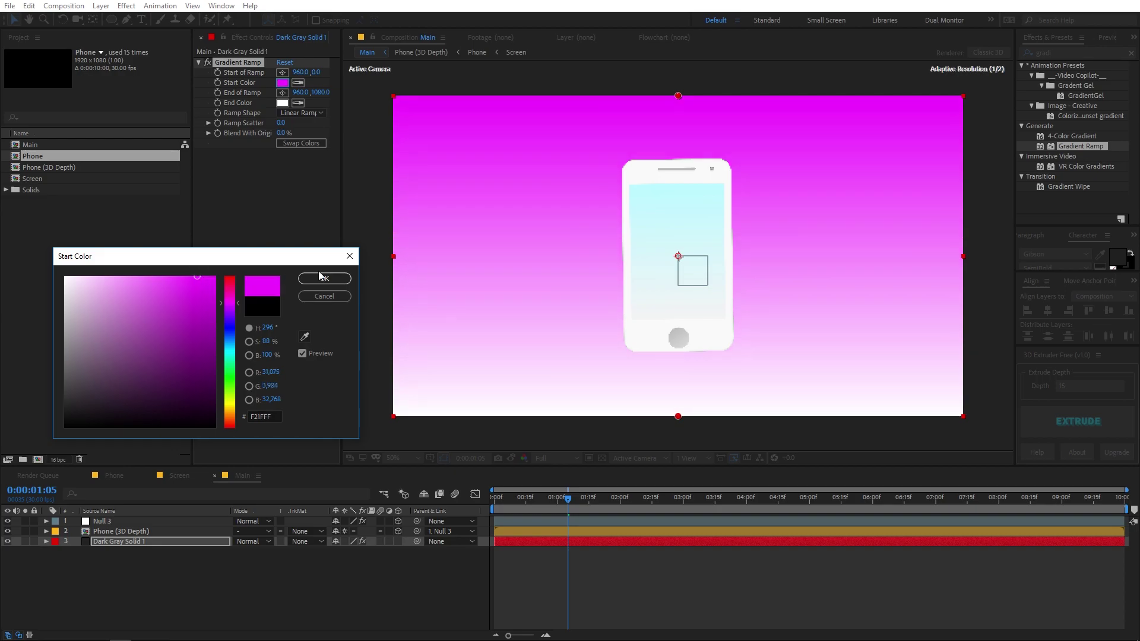
click(324, 278)
- Set the background gradient's end colour to a saturated blue-violet
click(282, 103)
click(231, 310)
click(192, 287)
click(314, 278)
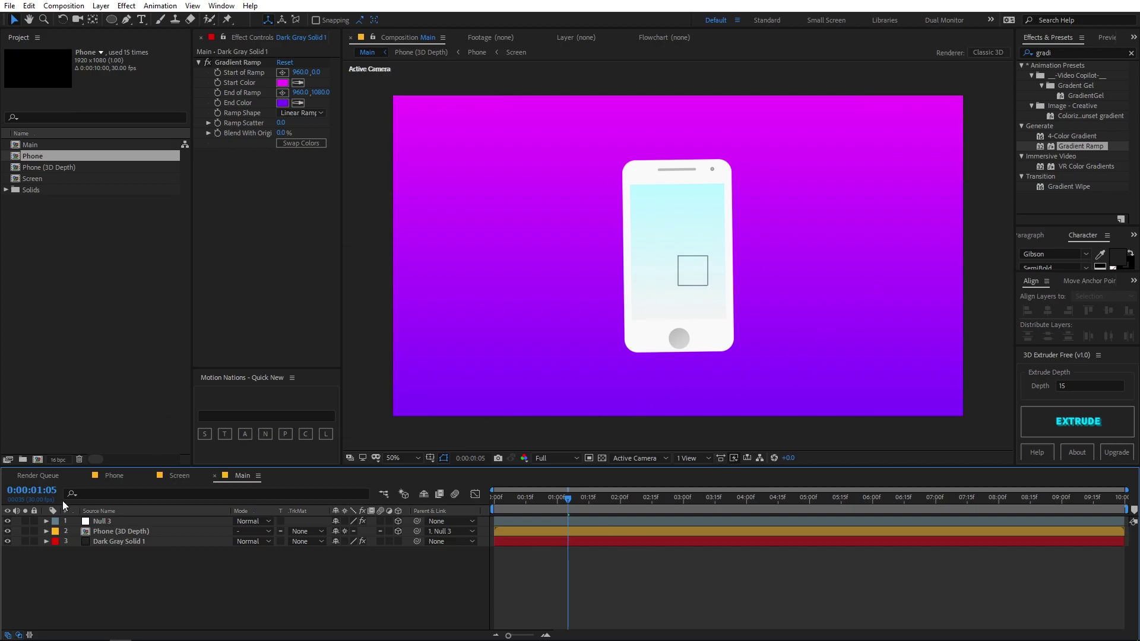
- Add a two-node camera with the 50mm preset to the Main composition
click(101, 5)
mouse_move(119, 19)
click(302, 58)
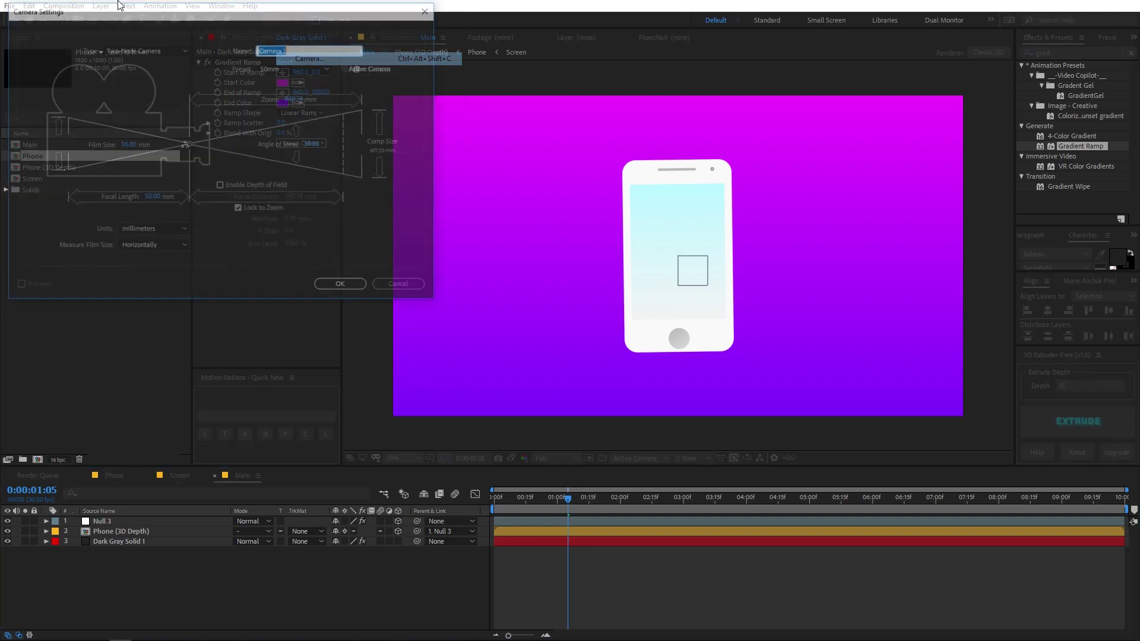
click(334, 290)
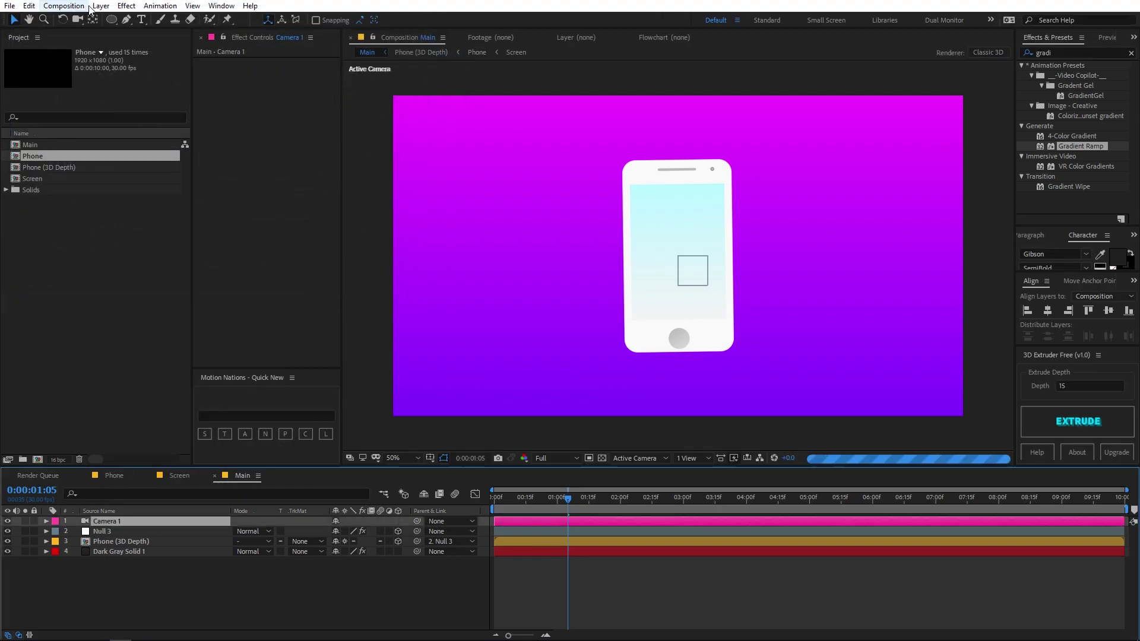
- Add a null object, parent Camera 1 to it, and make the new null a 3D layer
click(101, 5)
mouse_move(145, 19)
click(311, 71)
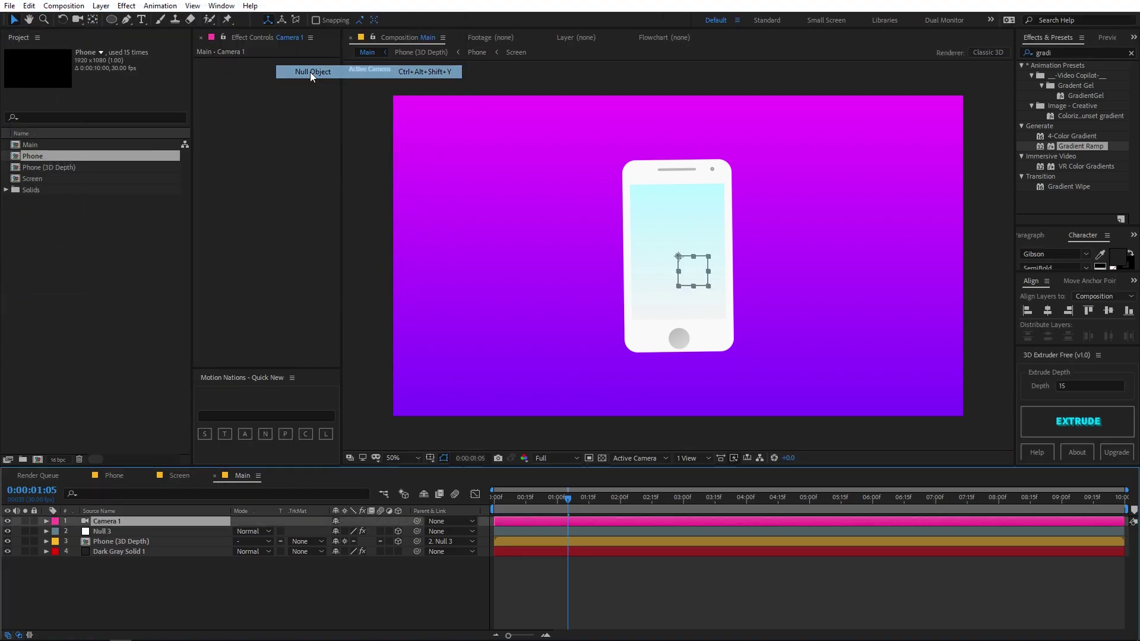
click(122, 530)
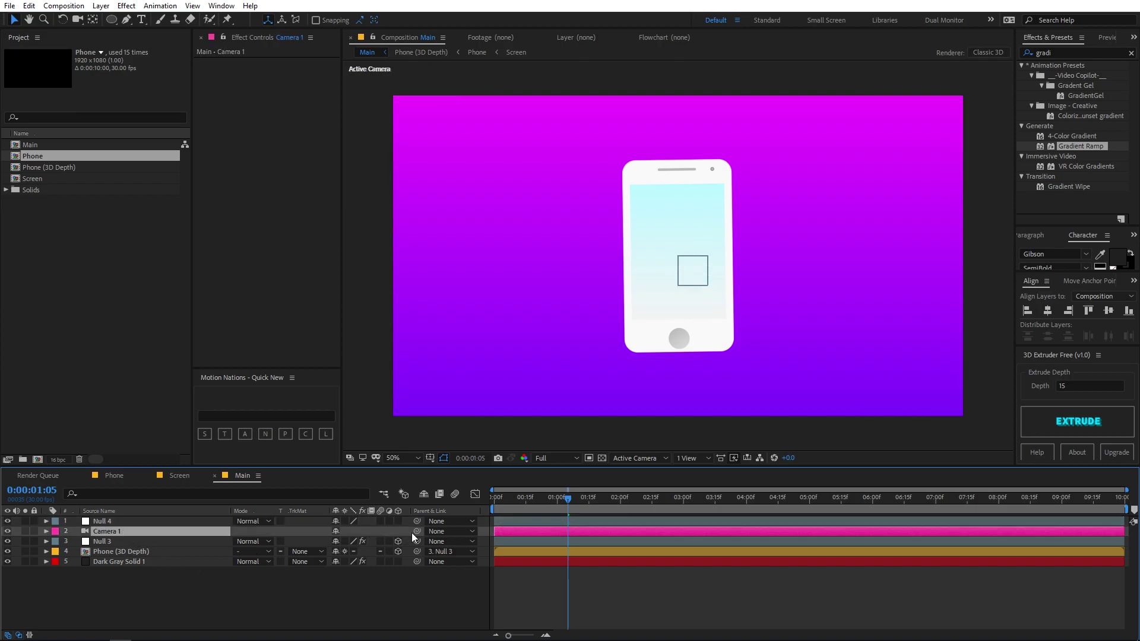
drag(417, 532, 131, 522)
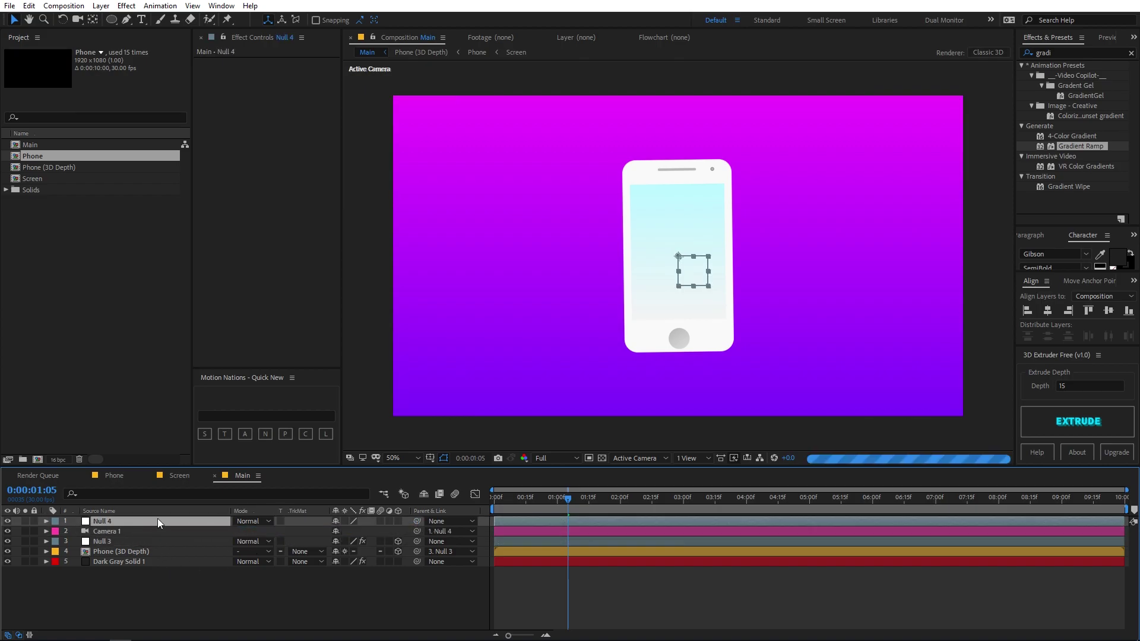
click(398, 522)
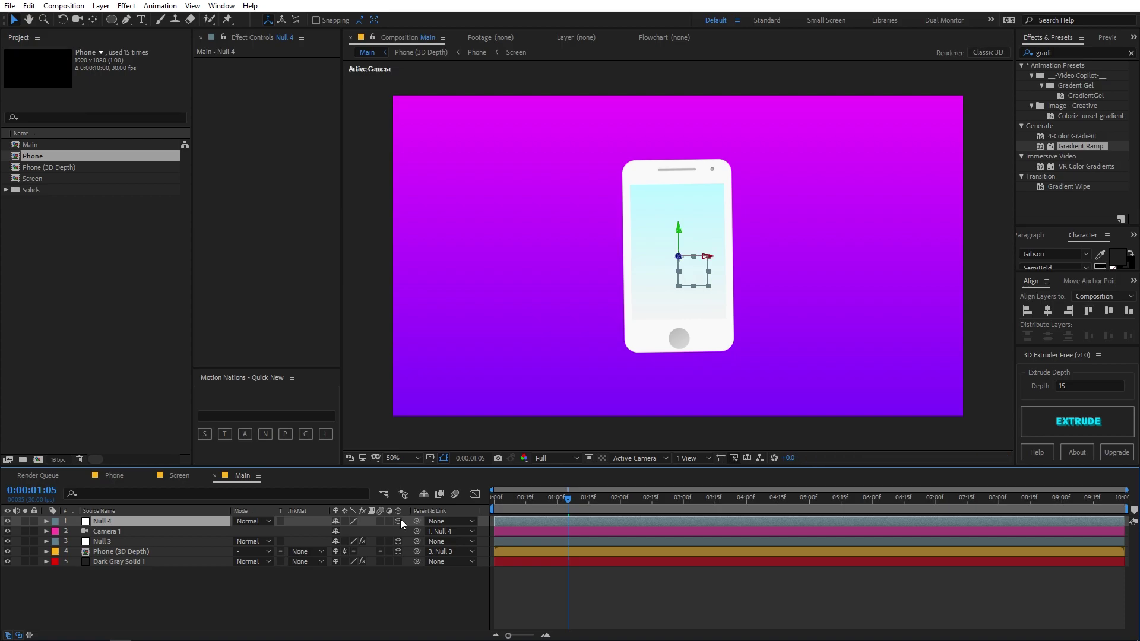
click(283, 587)
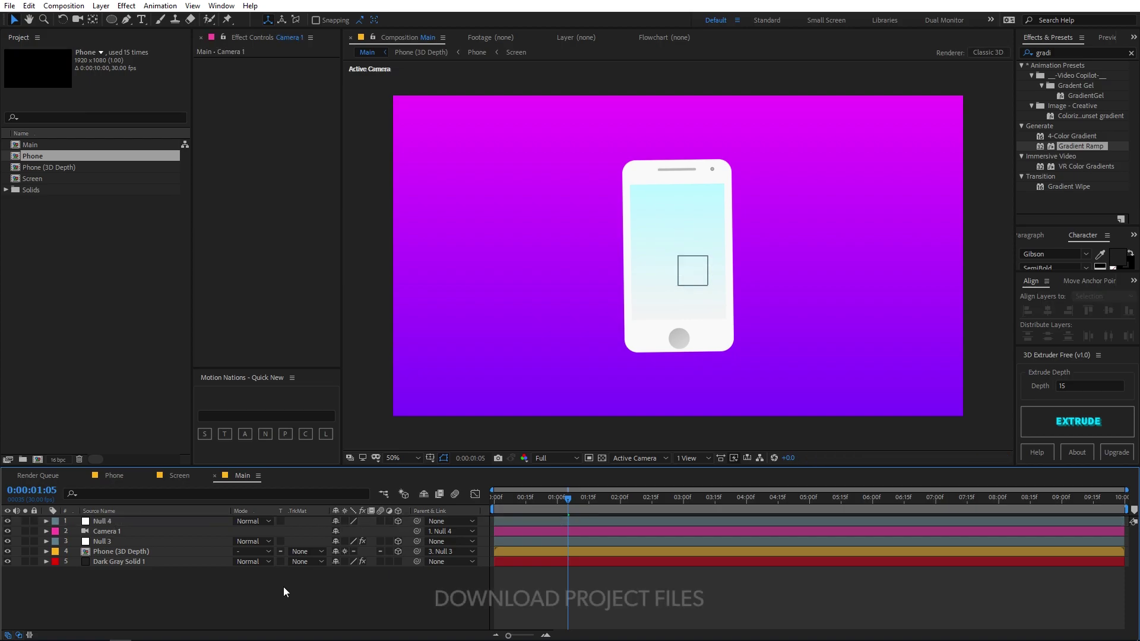
- Set Camera 1's Z position to -500000
click(123, 530)
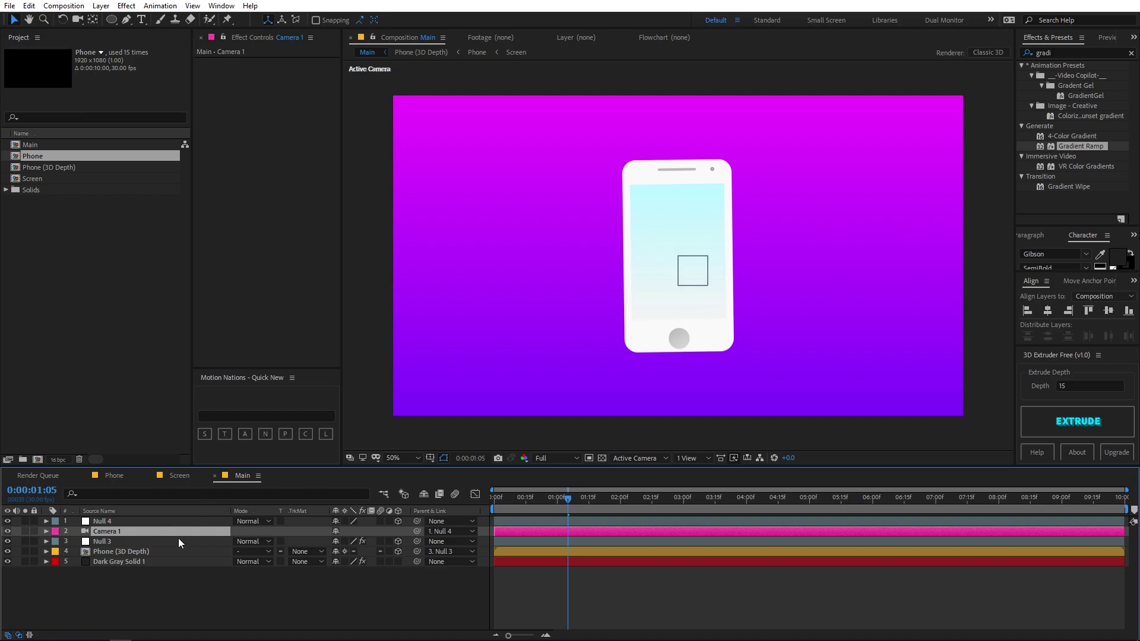
key(p)
click(365, 542)
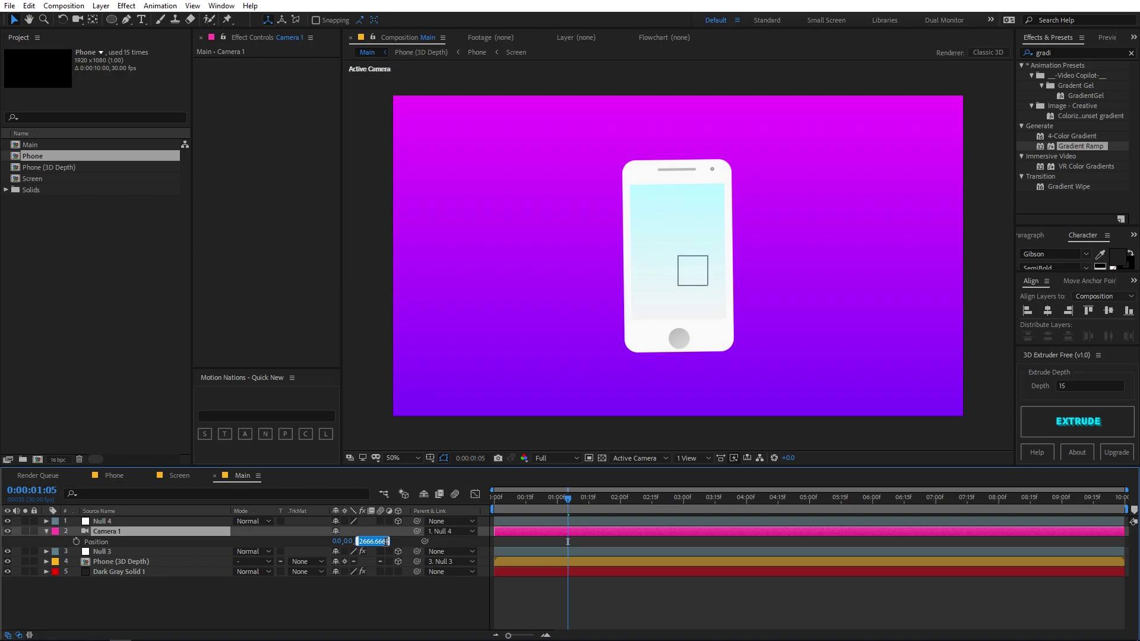
text(-500000)
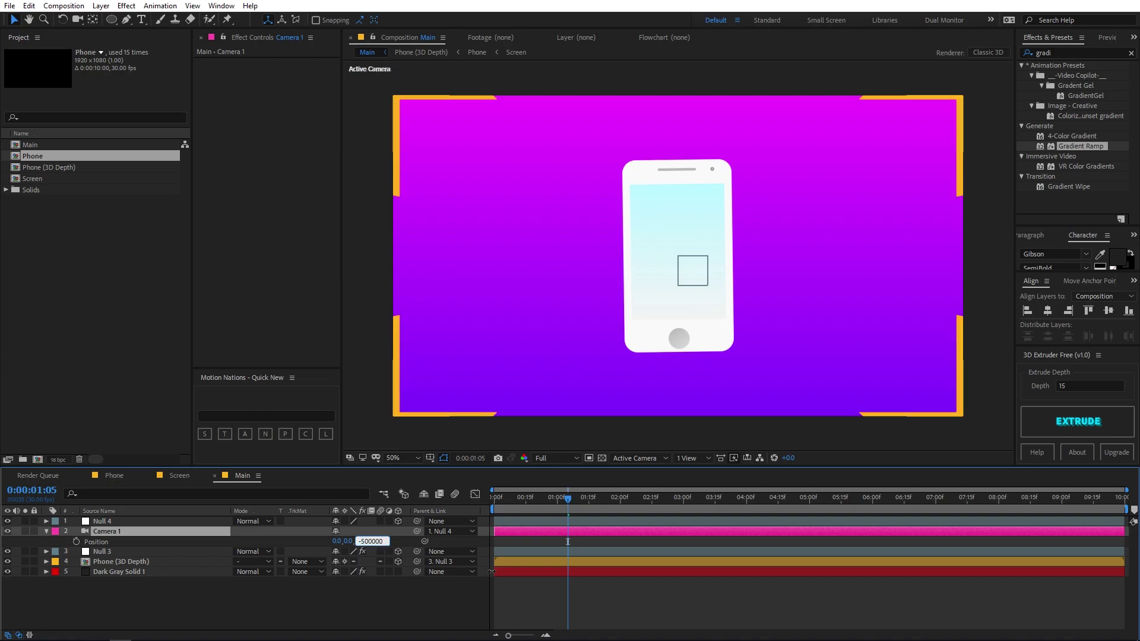
click(550, 594)
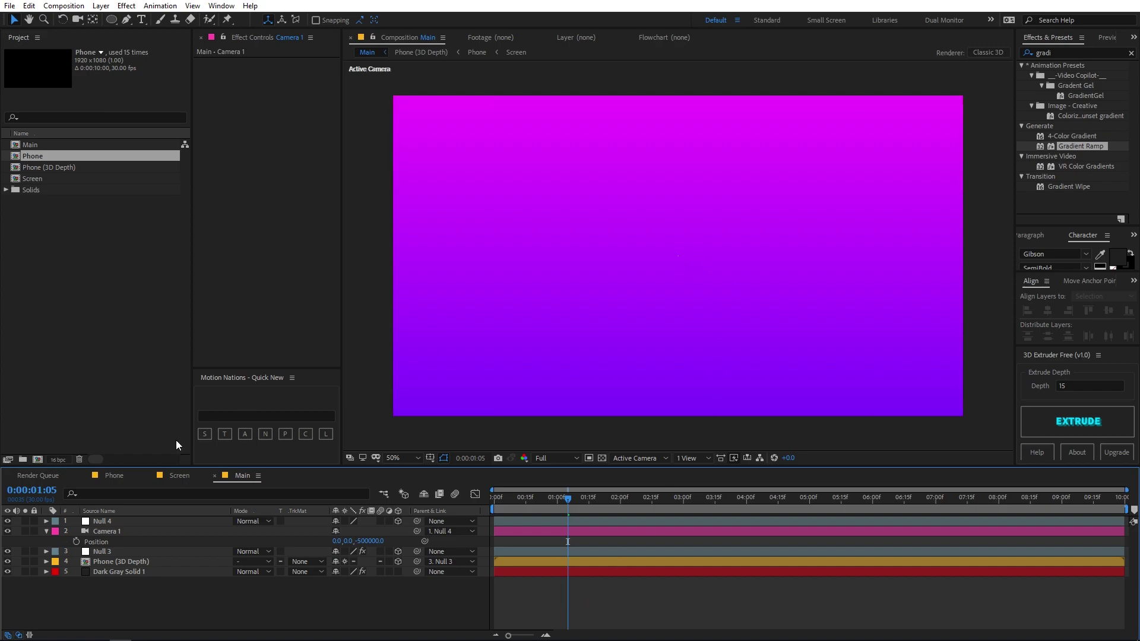
- Set Camera 1's Zoom to 500000 pixels, collapse its properties and select its parent null
click(45, 536)
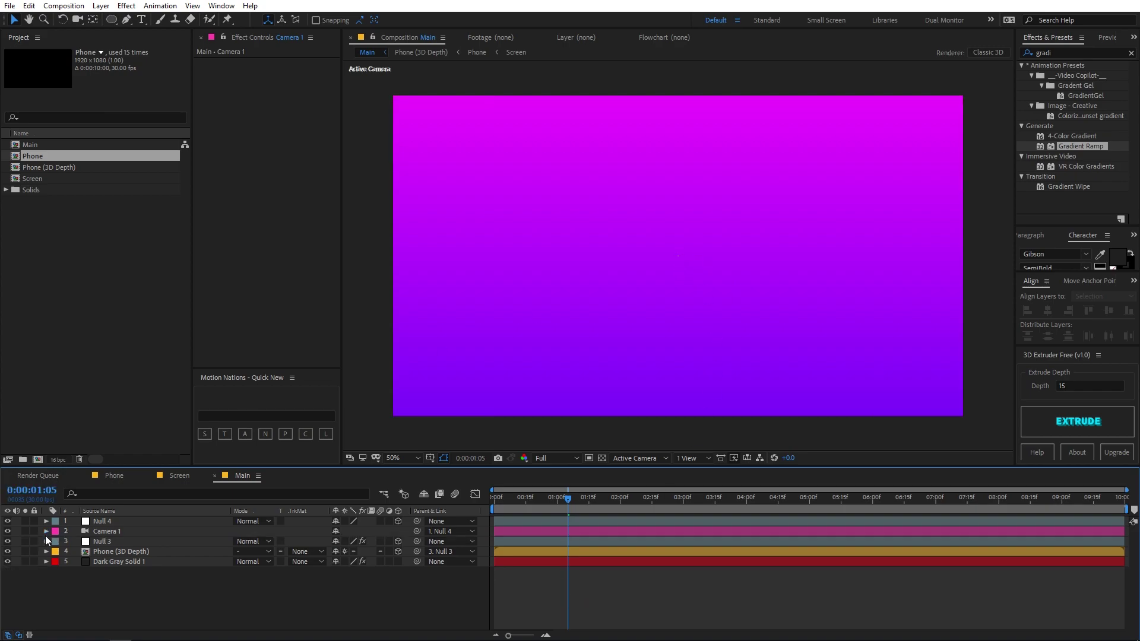
click(45, 536)
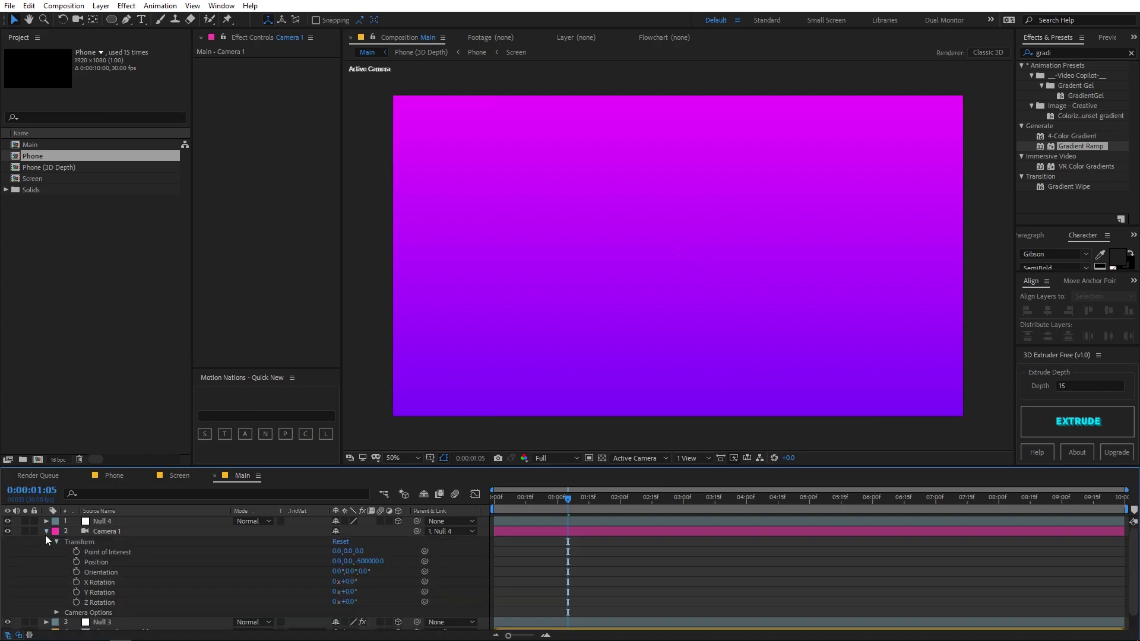
click(56, 612)
click(356, 531)
text(500000)
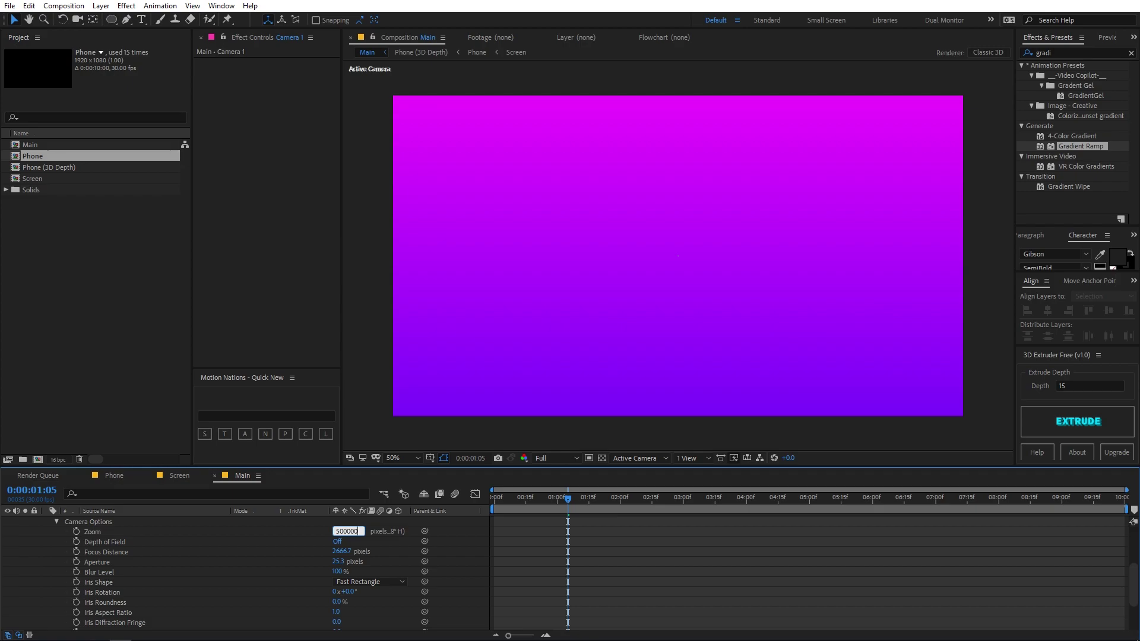
key(Return)
click(639, 532)
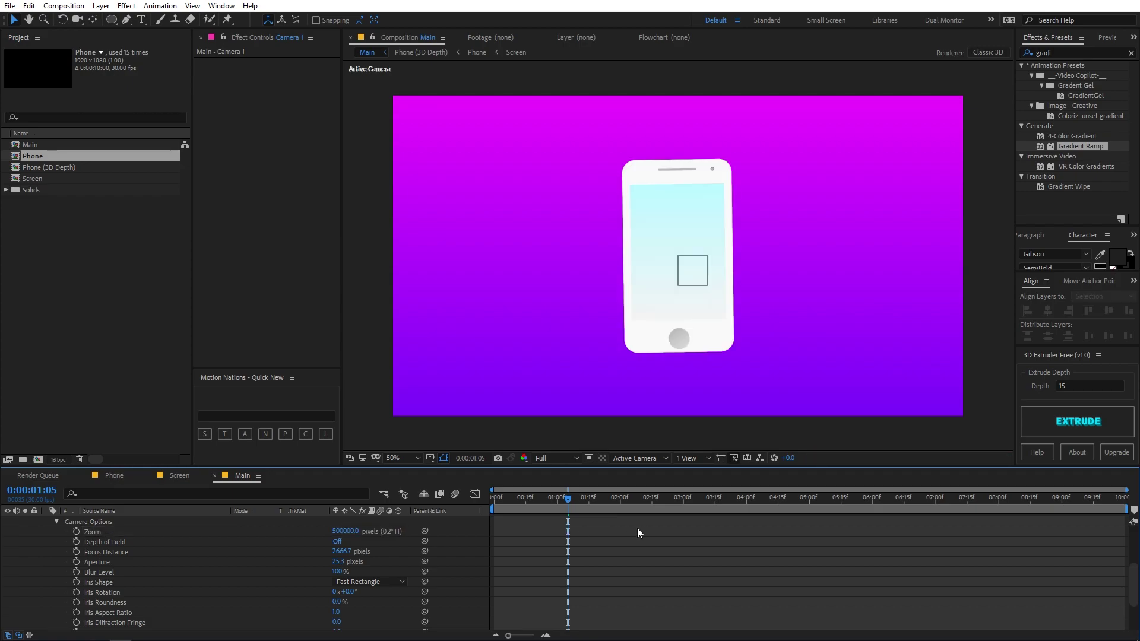
scroll(677, 256, up, 8)
scroll(644, 360, down, 8)
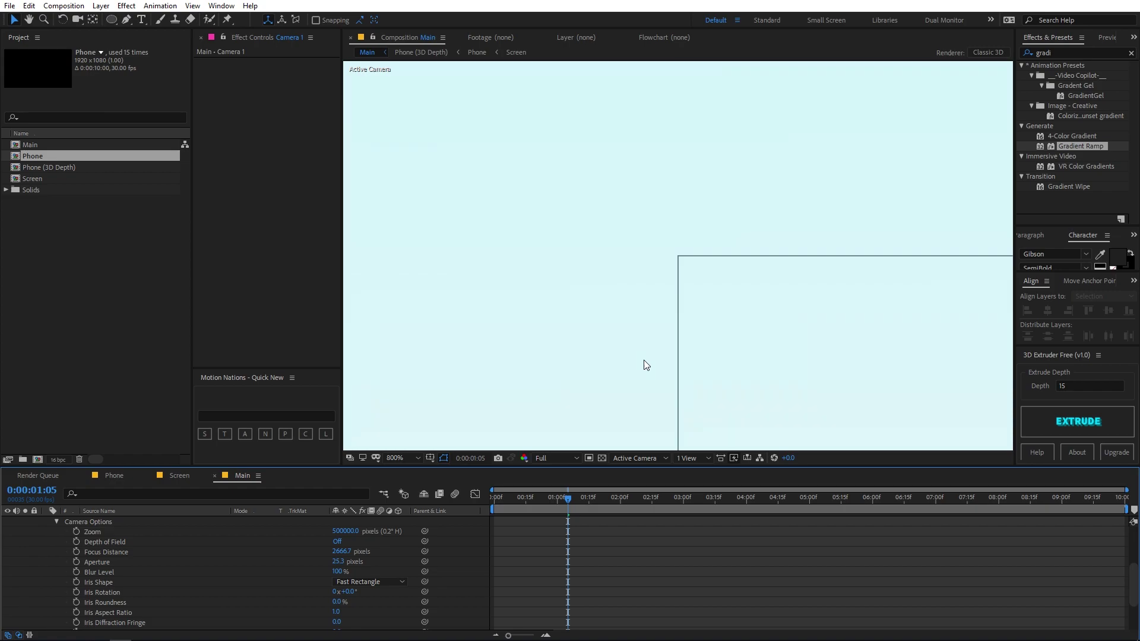
scroll(216, 544, up, 3)
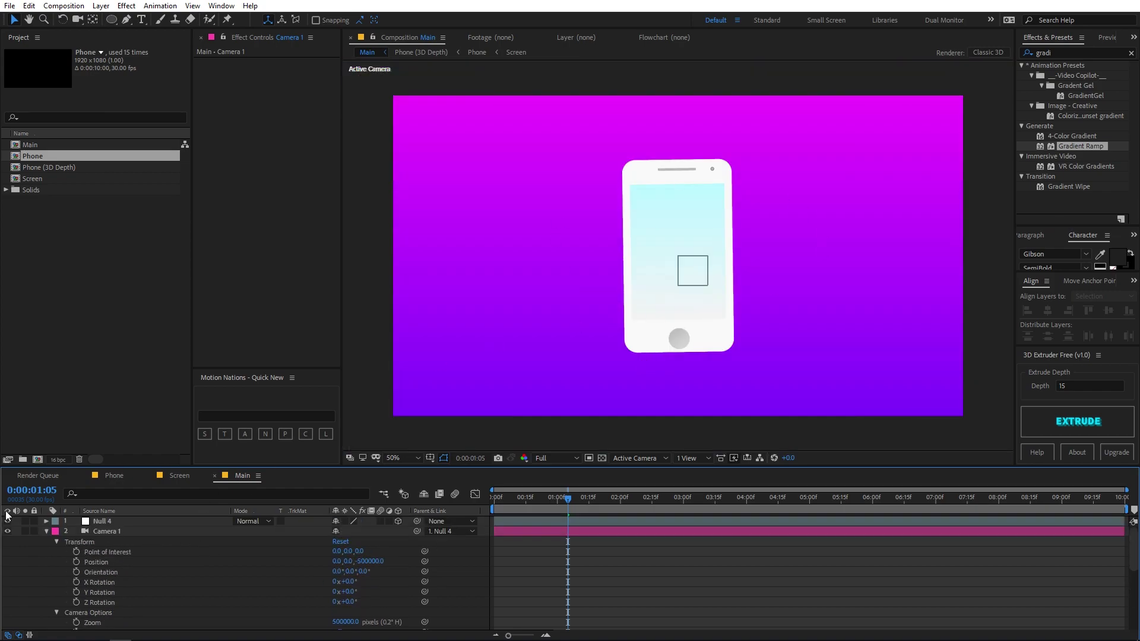
click(45, 532)
click(119, 521)
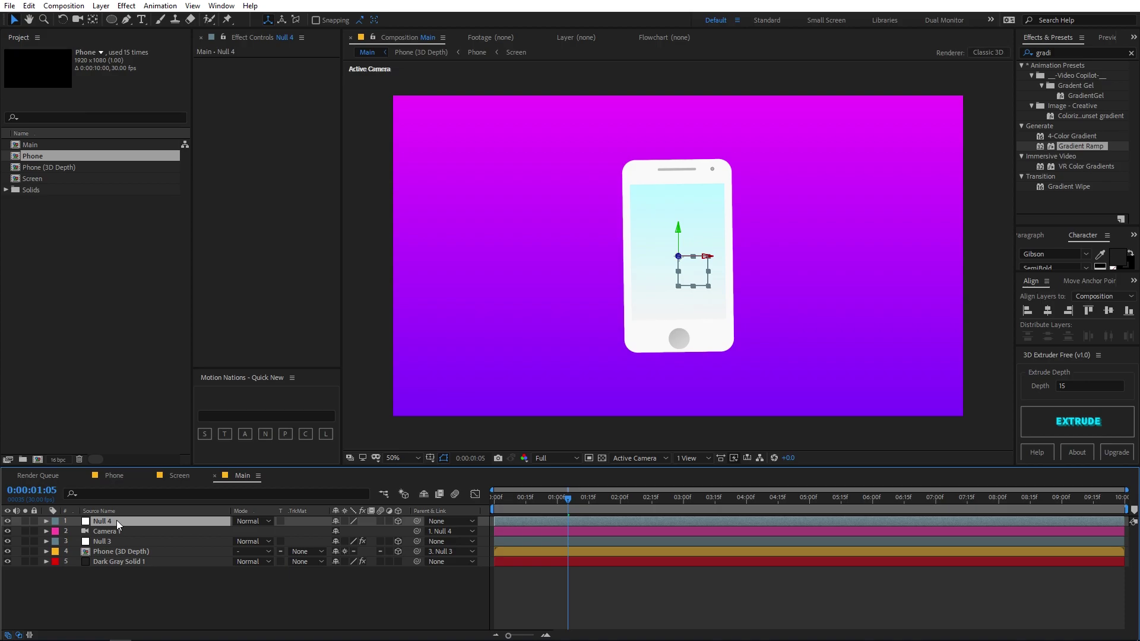
- Set the camera null's X Rotation to 45°, Y Rotation to 32.6° and Z Rotation to 30°
key(r)
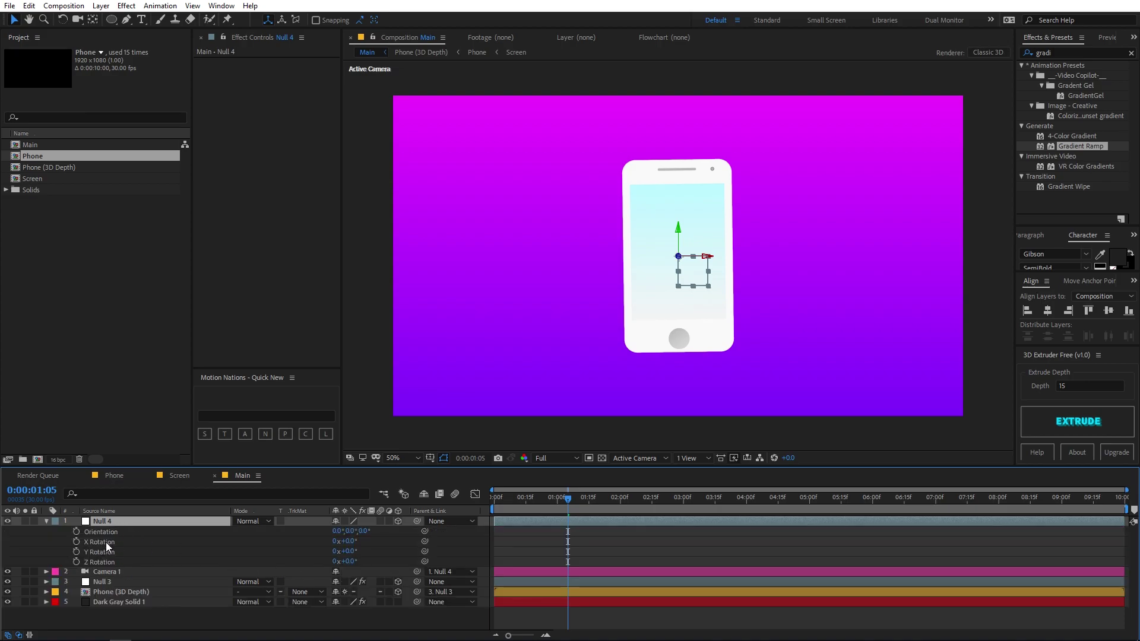
click(351, 542)
text(45)
key(Return)
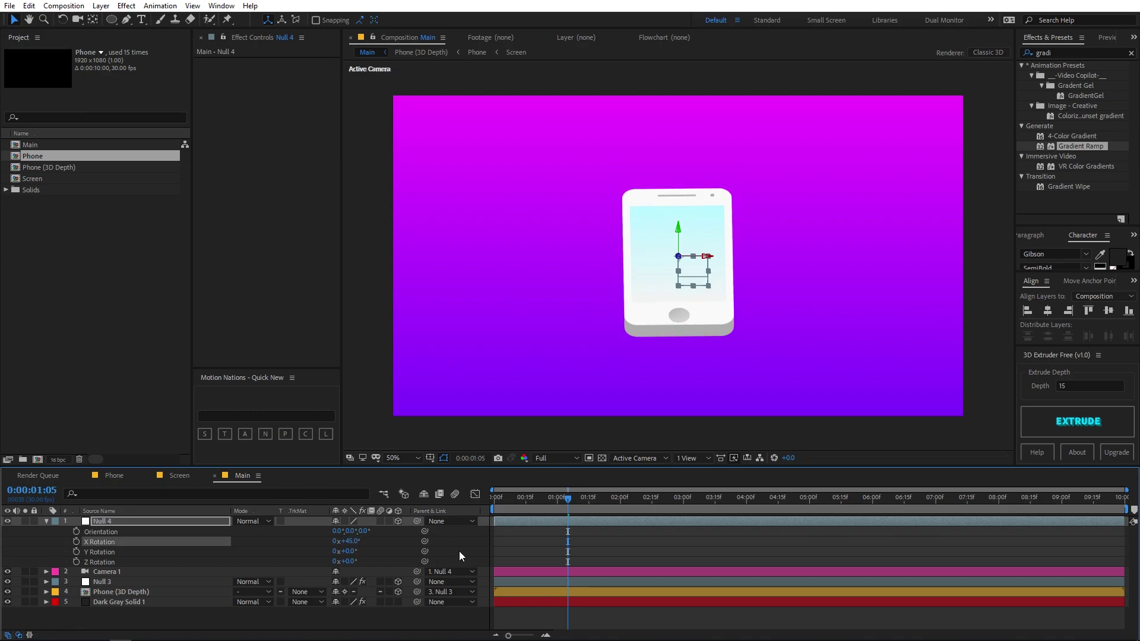
click(347, 551)
text(32.6)
key(Tab)
text(30)
key(Return)
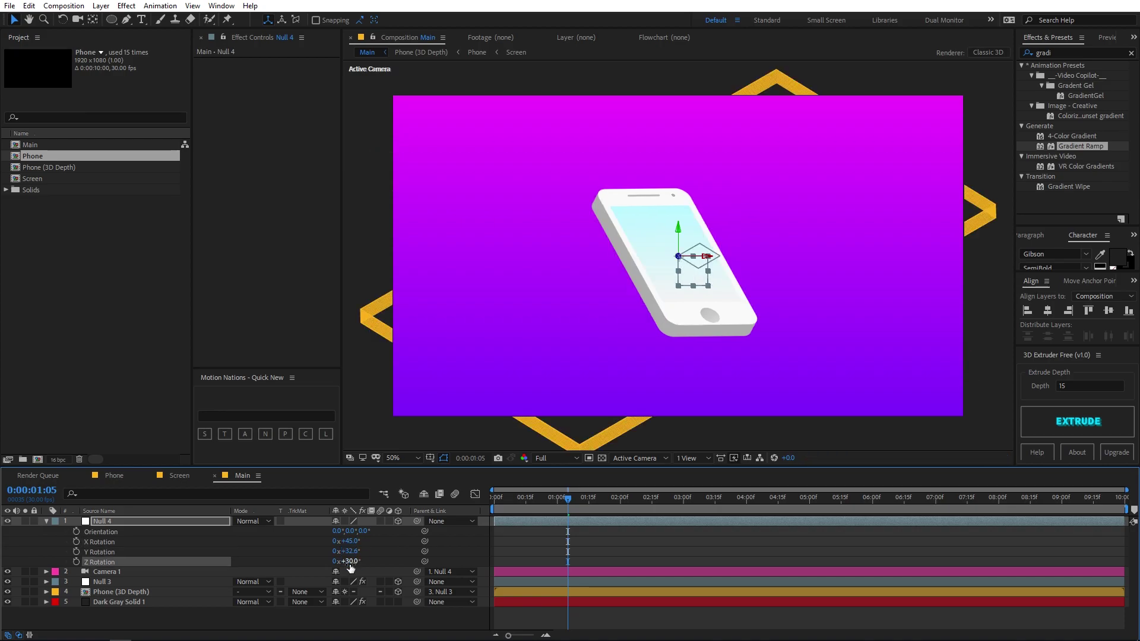
click(695, 533)
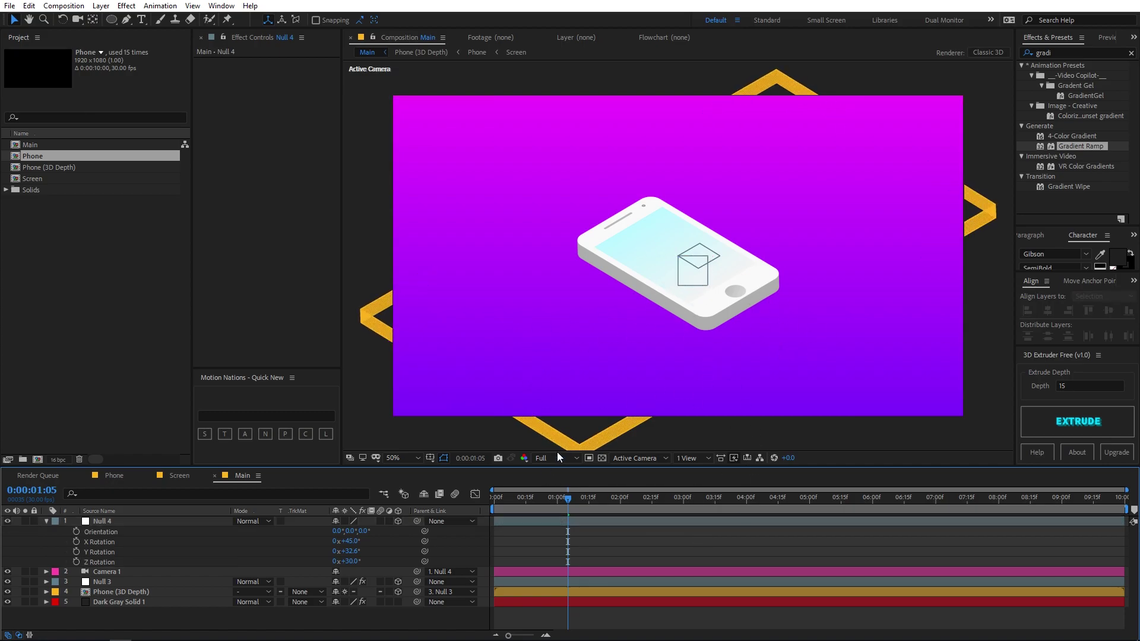
- Preview the opening of the Main composition's phone animation from the first frame
click(504, 505)
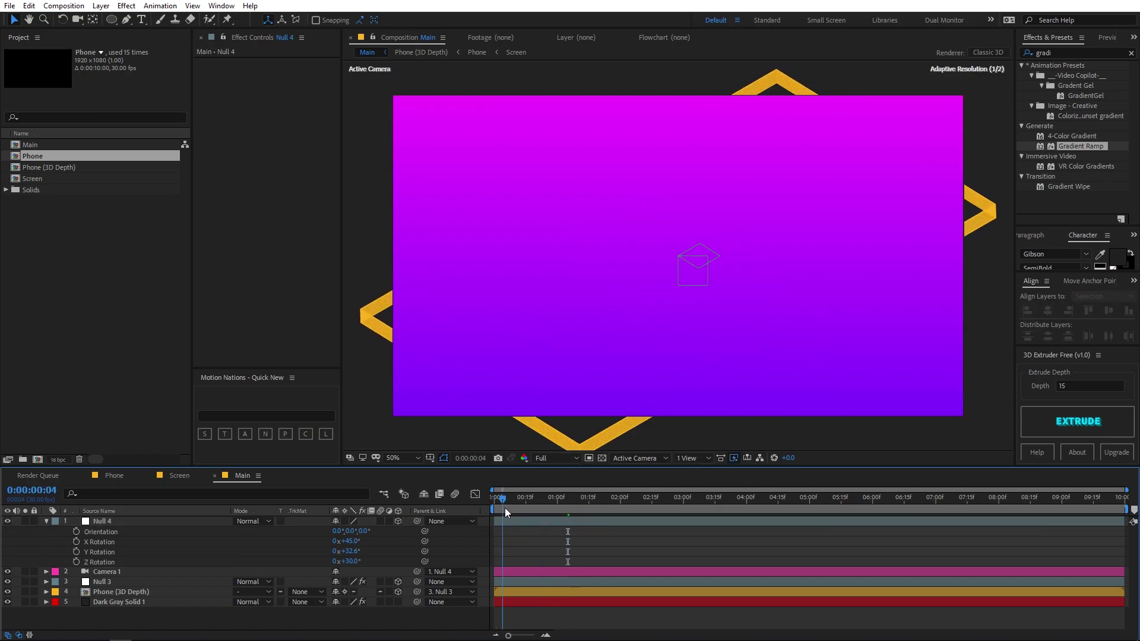
drag(504, 508, 475, 505)
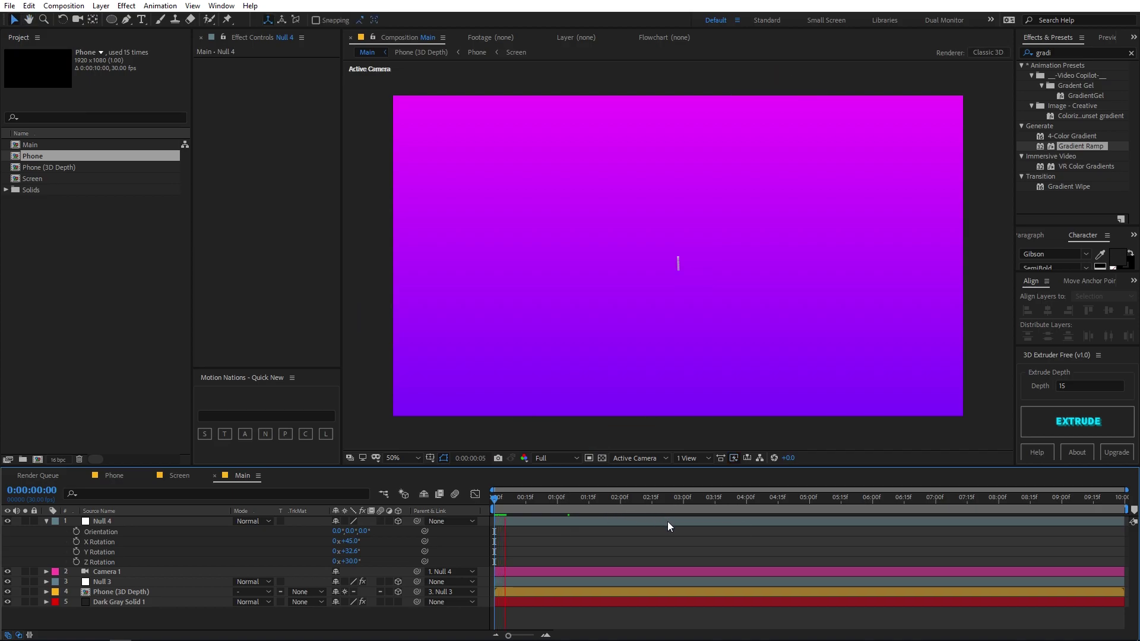
drag(515, 497, 537, 501)
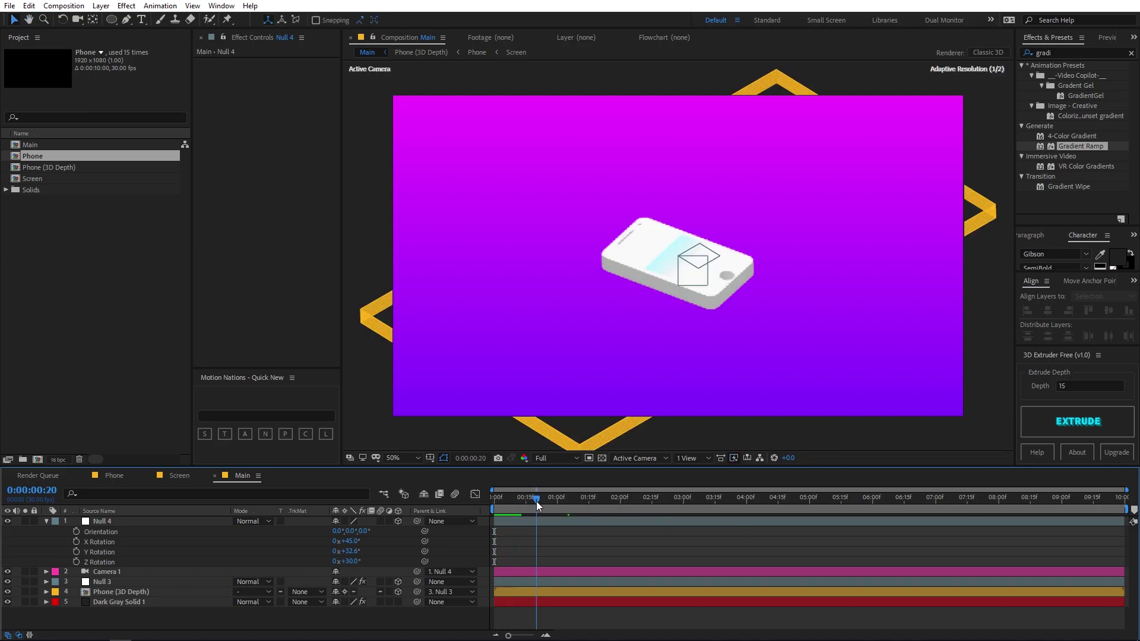
- Set the preview resolution to Quarter and play the Main composition from the start
click(1108, 37)
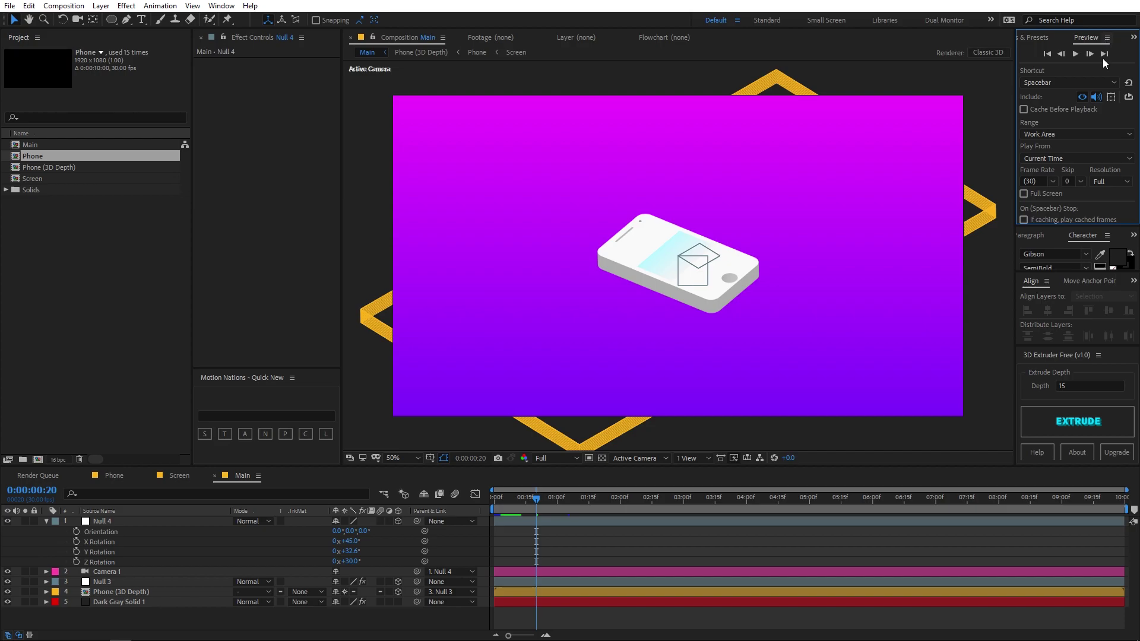
click(1105, 181)
click(1104, 248)
key(Home)
key(space)
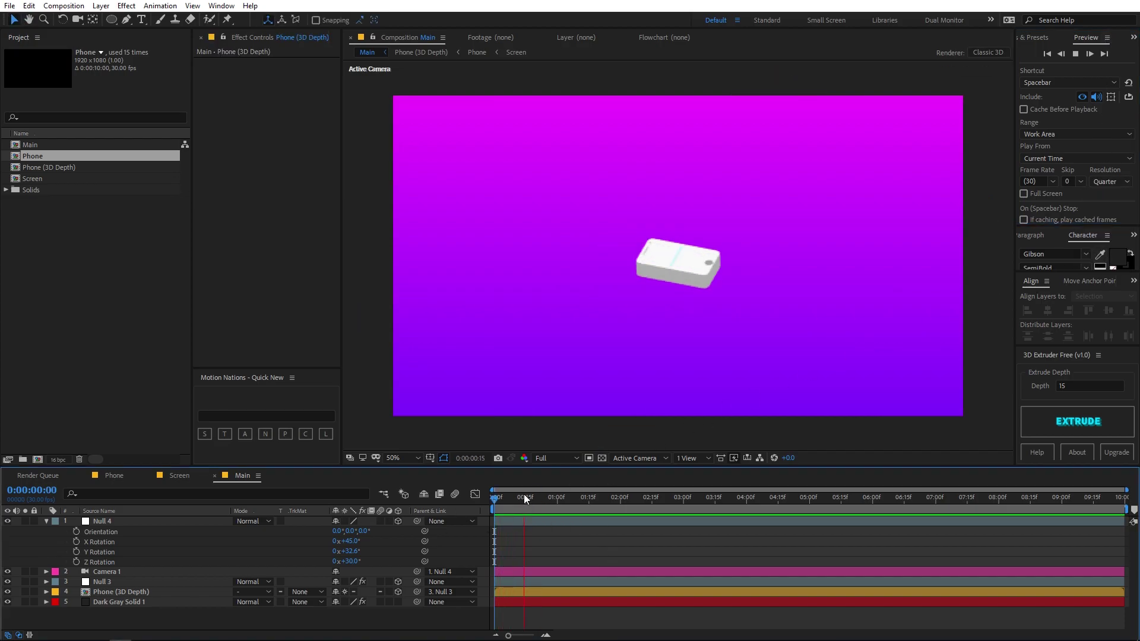
key(space)
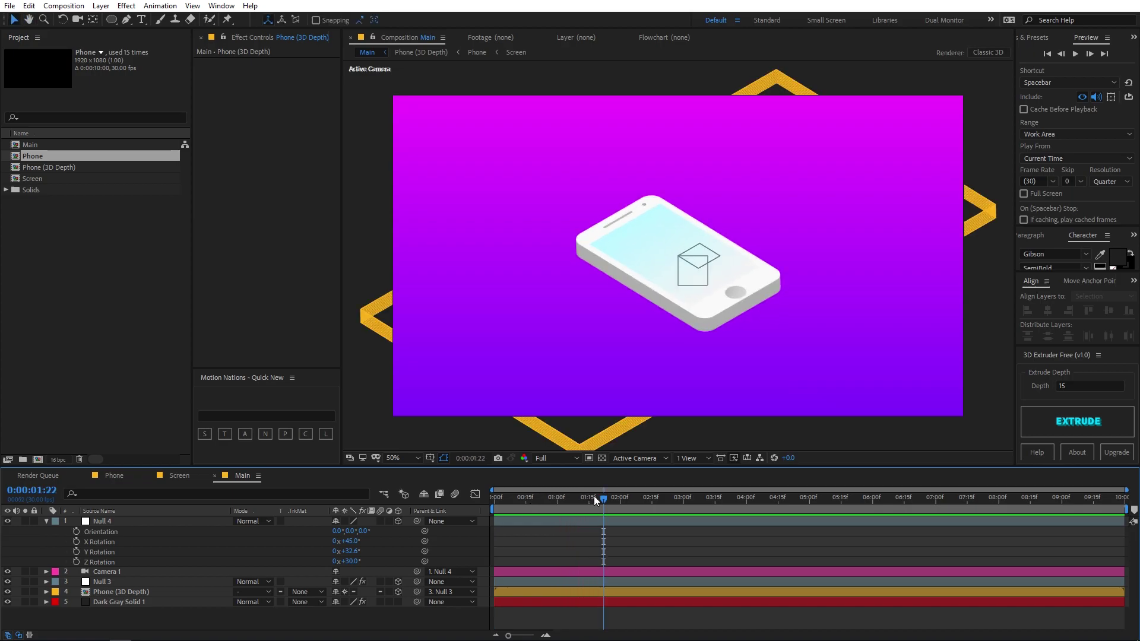
- Find the Drop Shadow effect and apply it to the Phone (3D Depth) layer
click(1046, 37)
click(1064, 53)
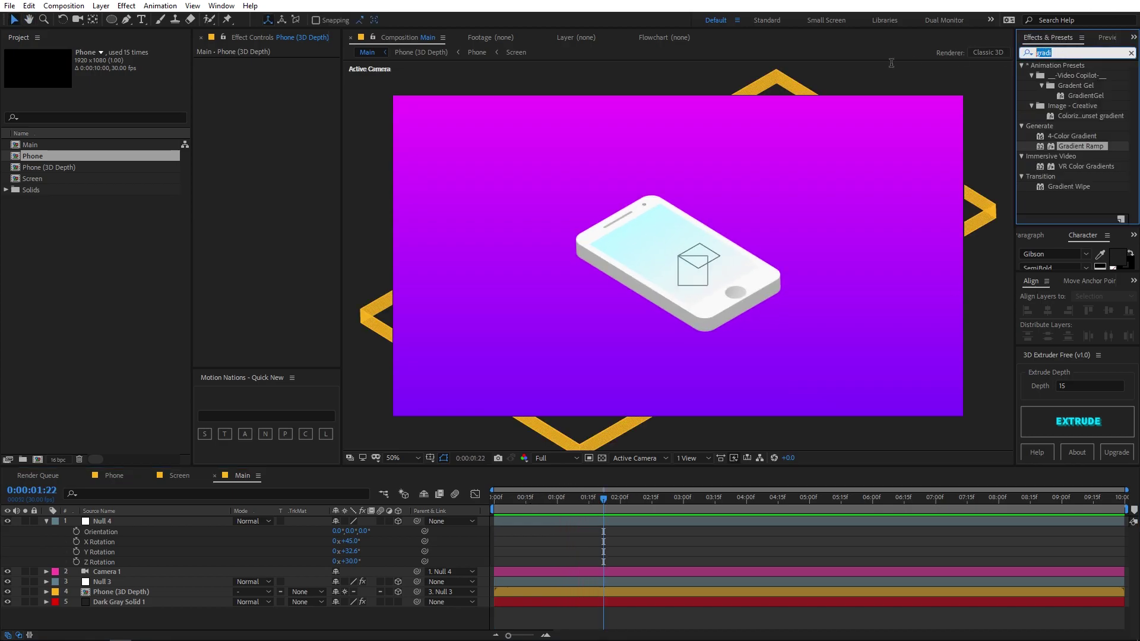
text(dr)
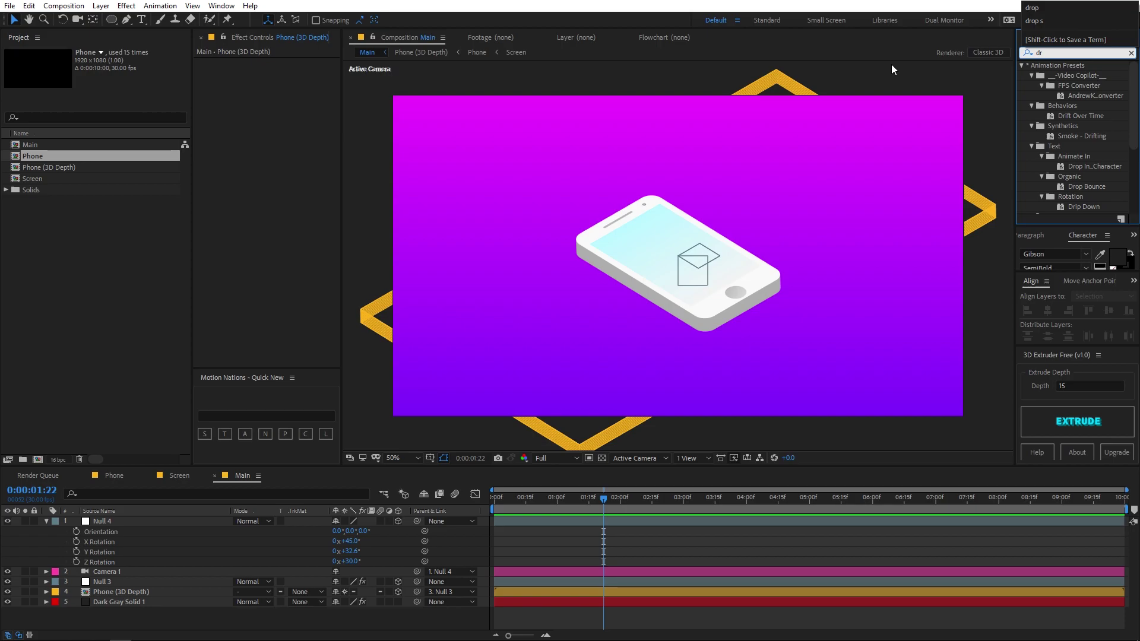
text(op s)
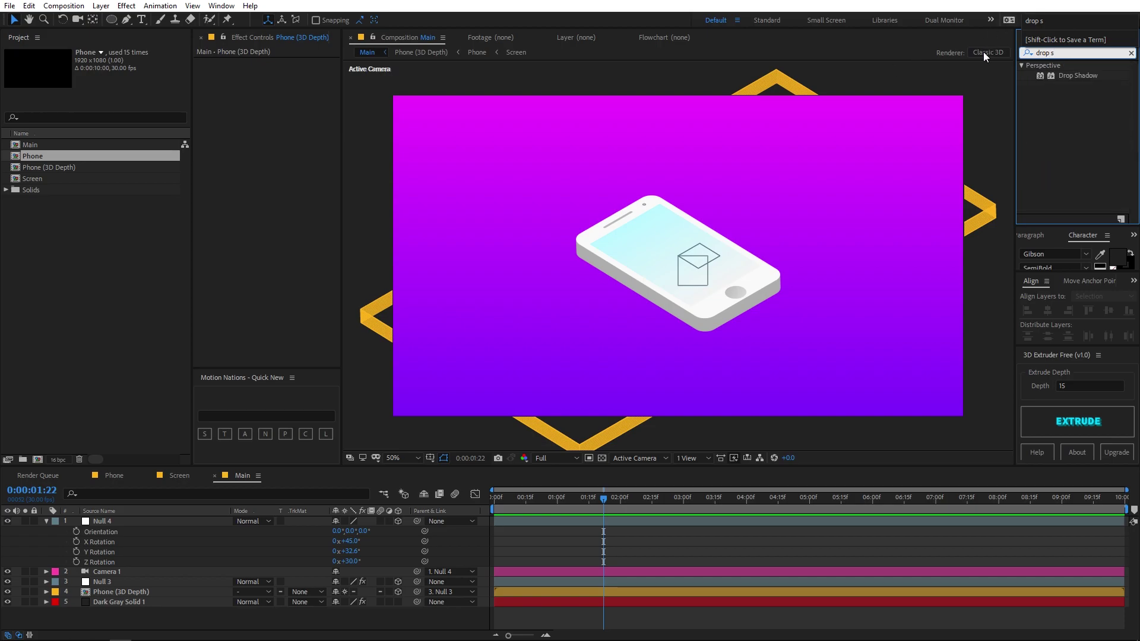
drag(1059, 76, 101, 593)
click(668, 547)
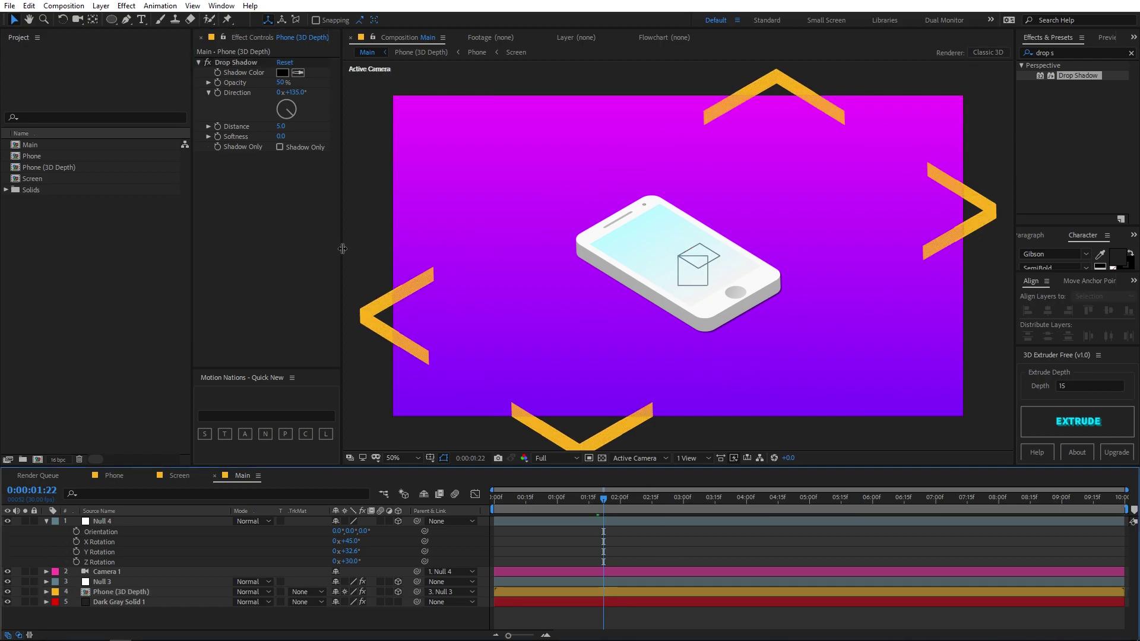
- Set the Phone (3D Depth) layer's Drop Shadow to softness 50, opacity 25% and distance 0
click(245, 62)
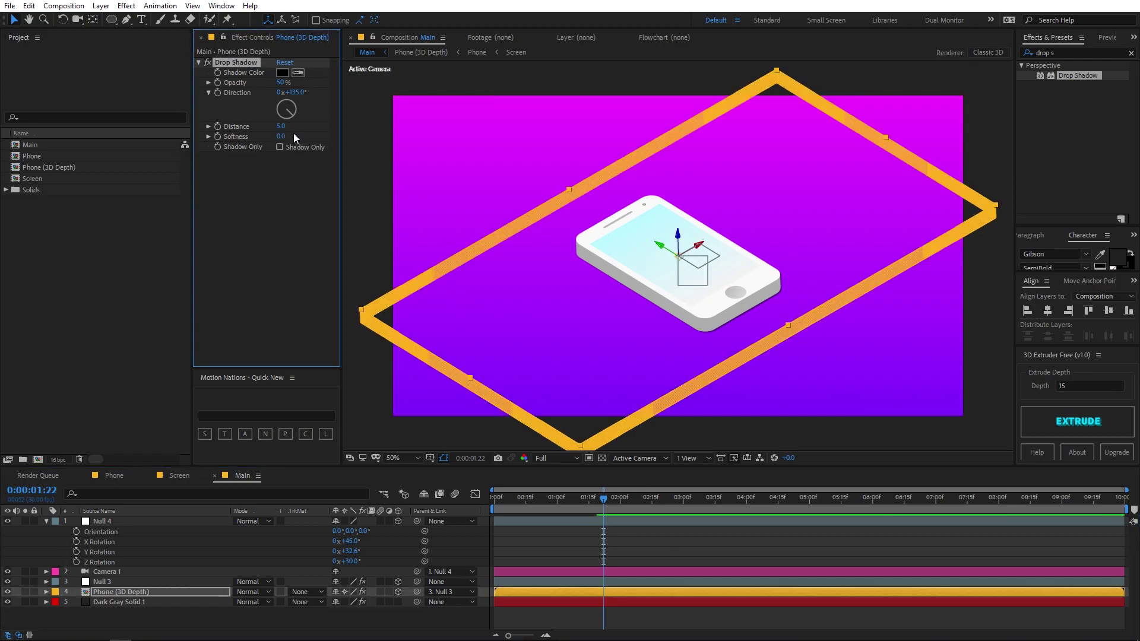
click(282, 136)
text(50)
key(Return)
click(281, 83)
text(25)
key(Return)
click(280, 127)
text(0)
key(Return)
click(251, 209)
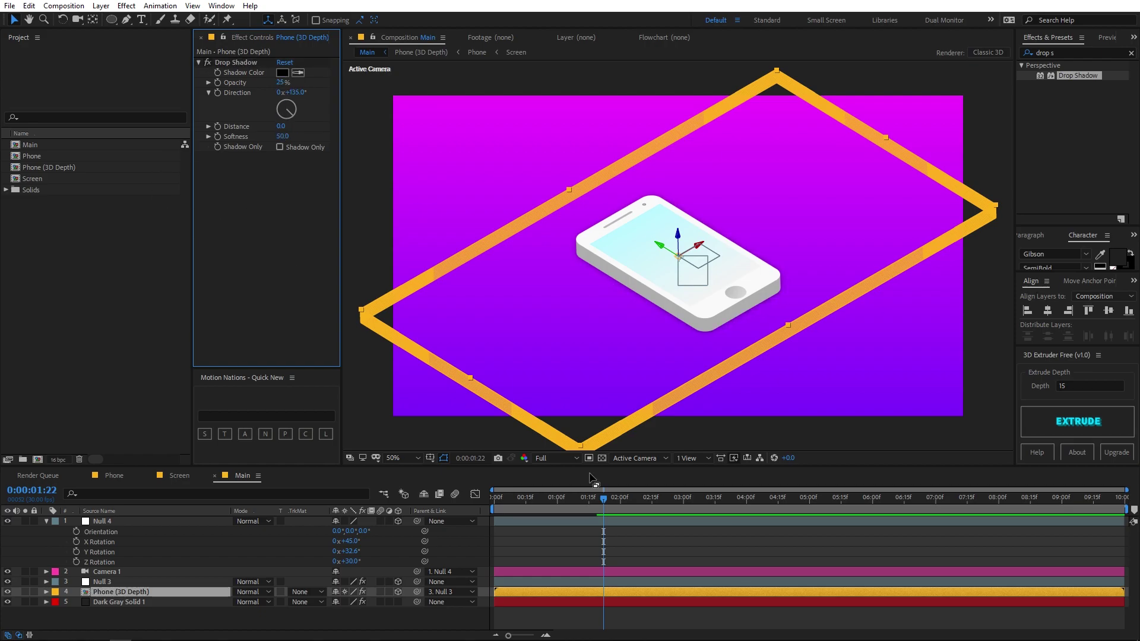
click(685, 547)
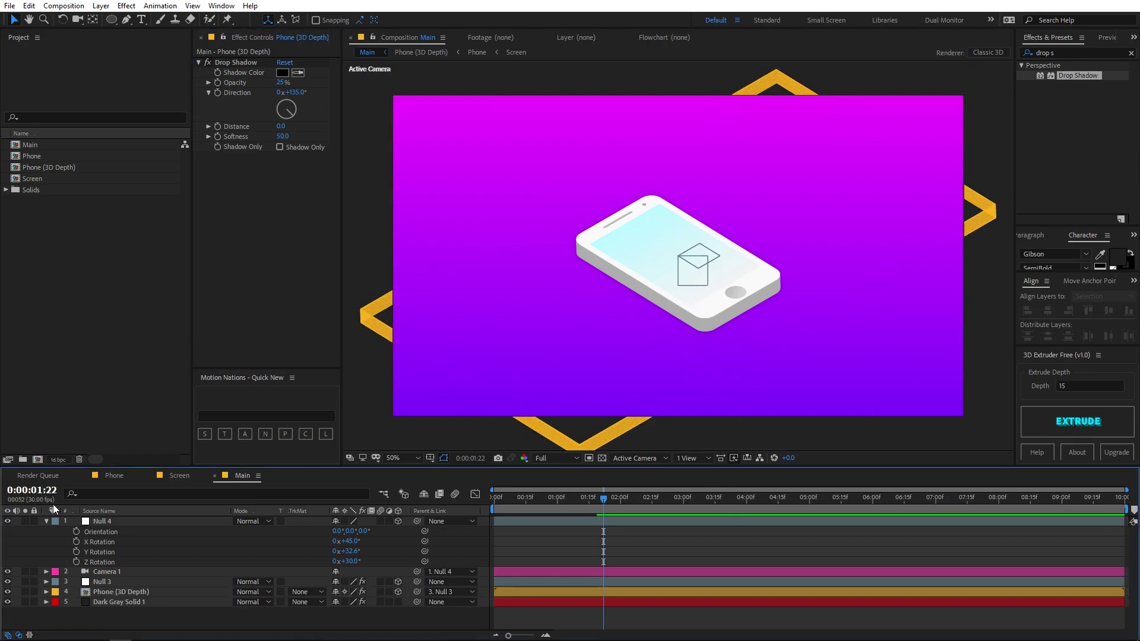
- Hide the Null 4 and Null 3 layers and preview the composition from the start
click(7, 521)
click(119, 582)
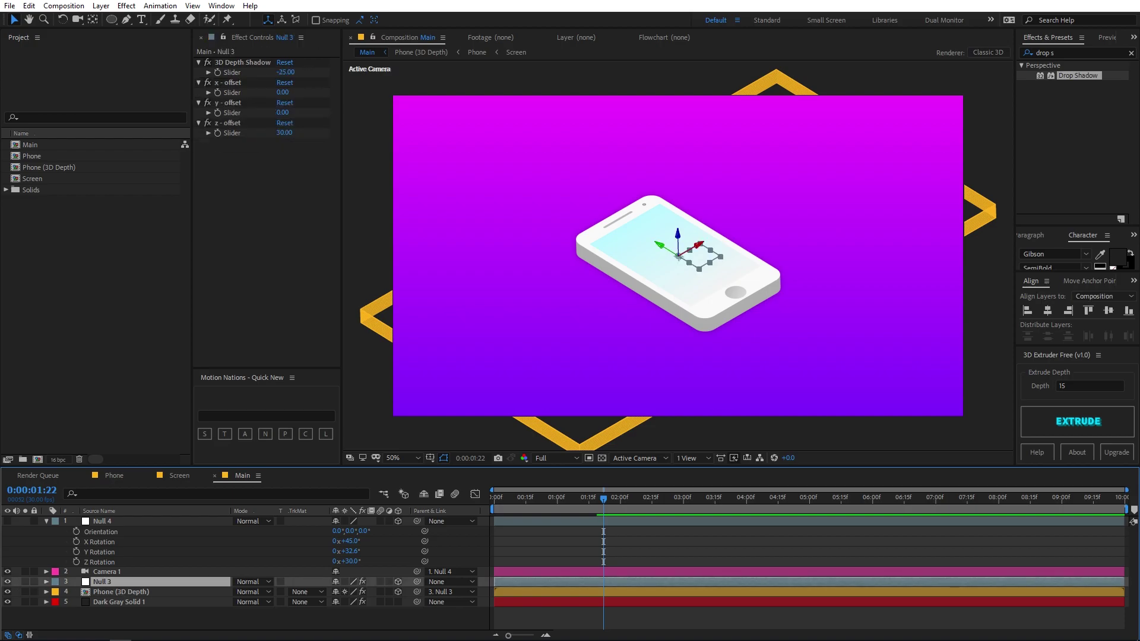
click(7, 582)
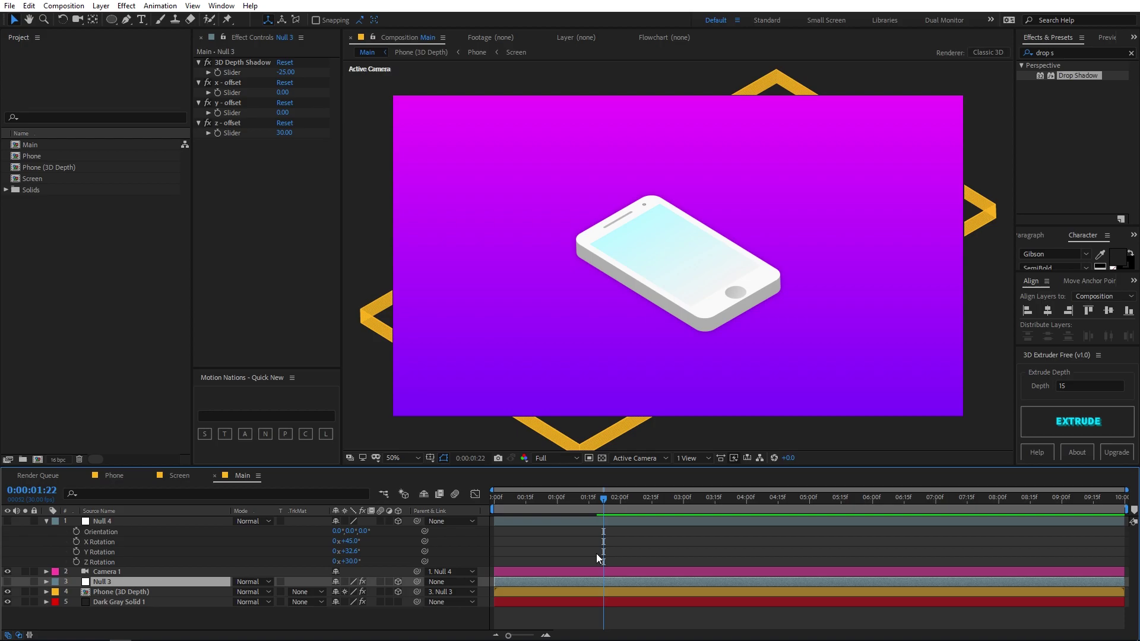
click(596, 554)
key(Home)
key(space)
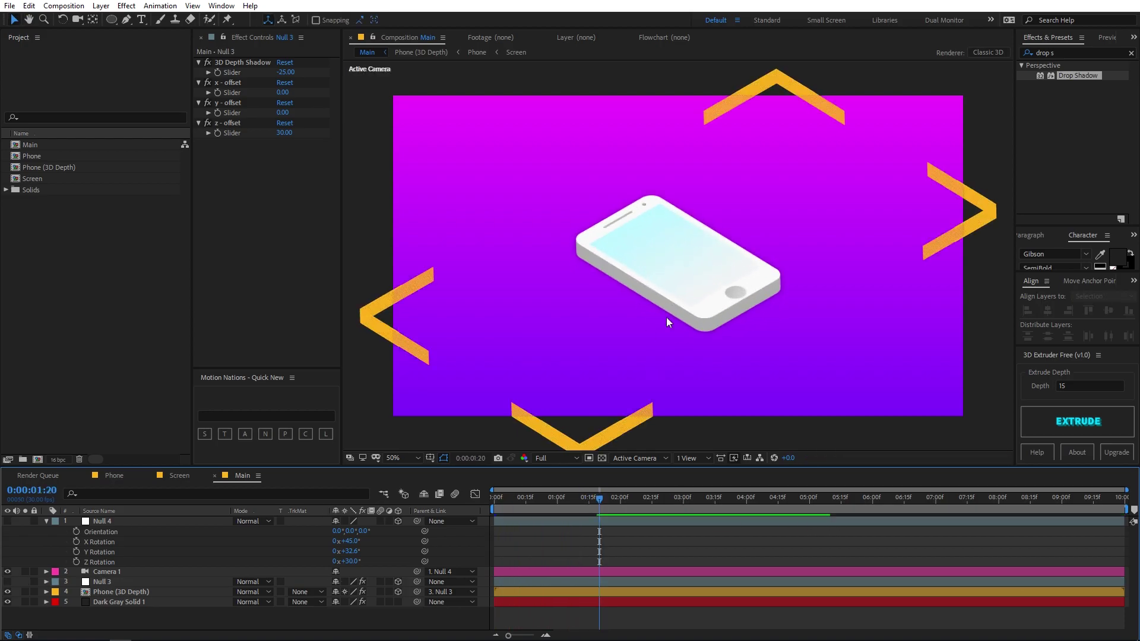
- Collapse the expanded layer properties in the Main timeline and deselect all layers
key(ctrl+a)
key(r)
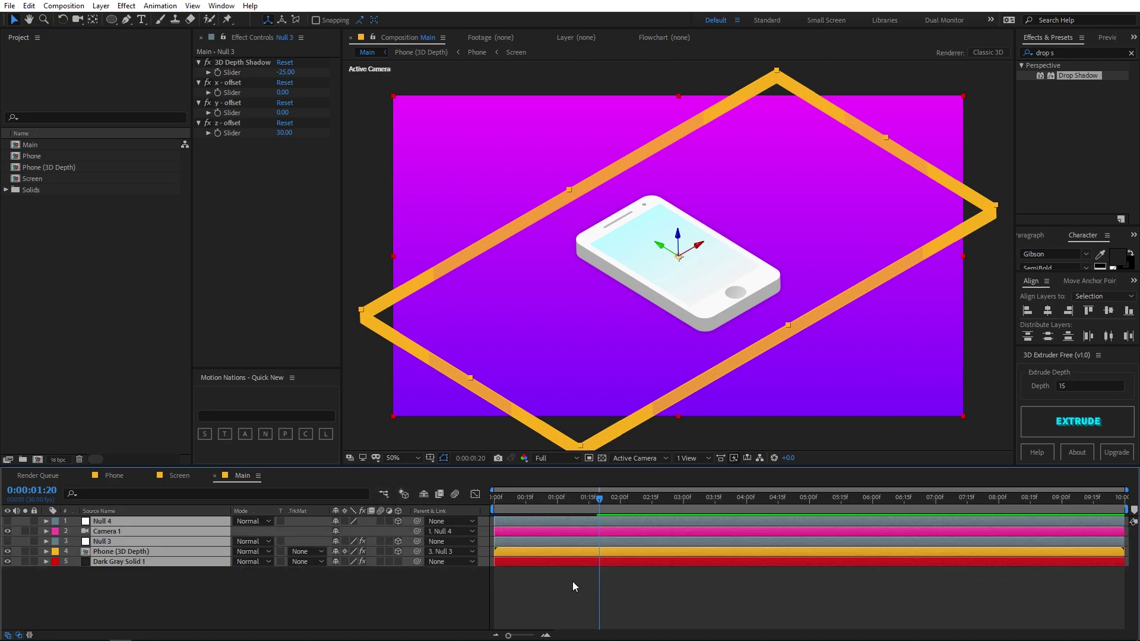
click(571, 583)
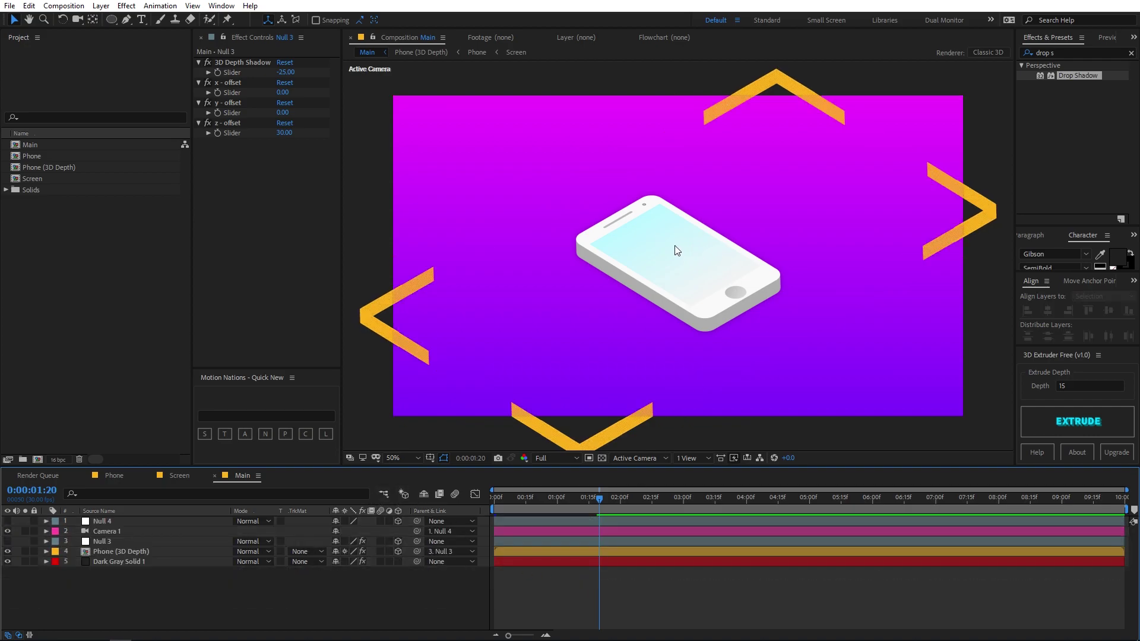
- Reveal the Phone (3D Depth) layer's rotation properties and set its X Rotation to 90°
click(131, 550)
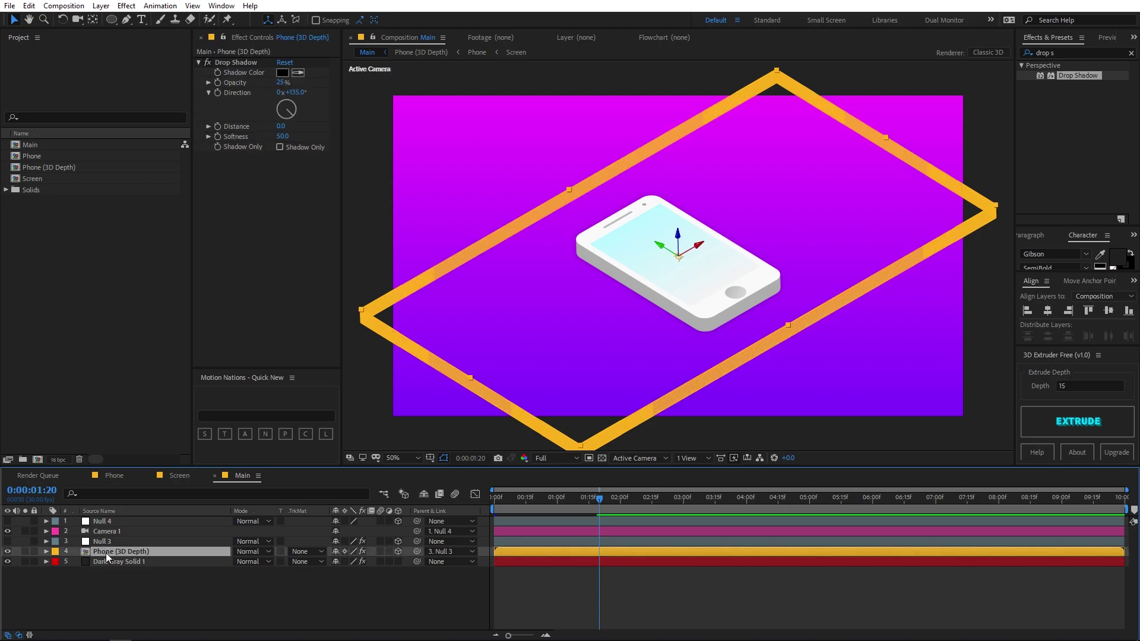
click(45, 552)
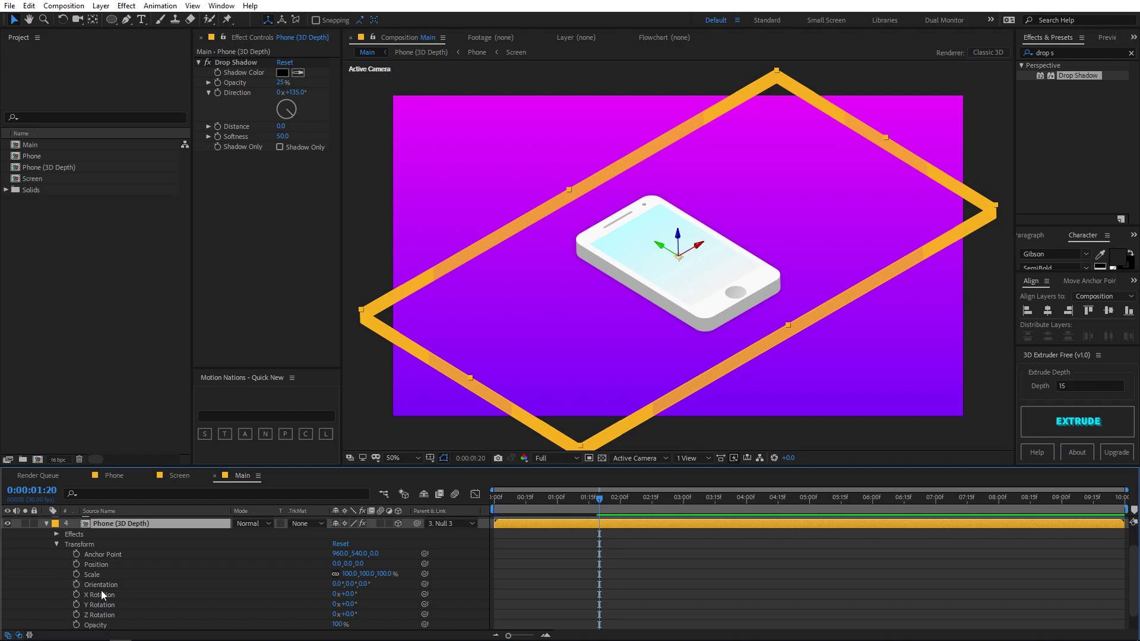
key(r)
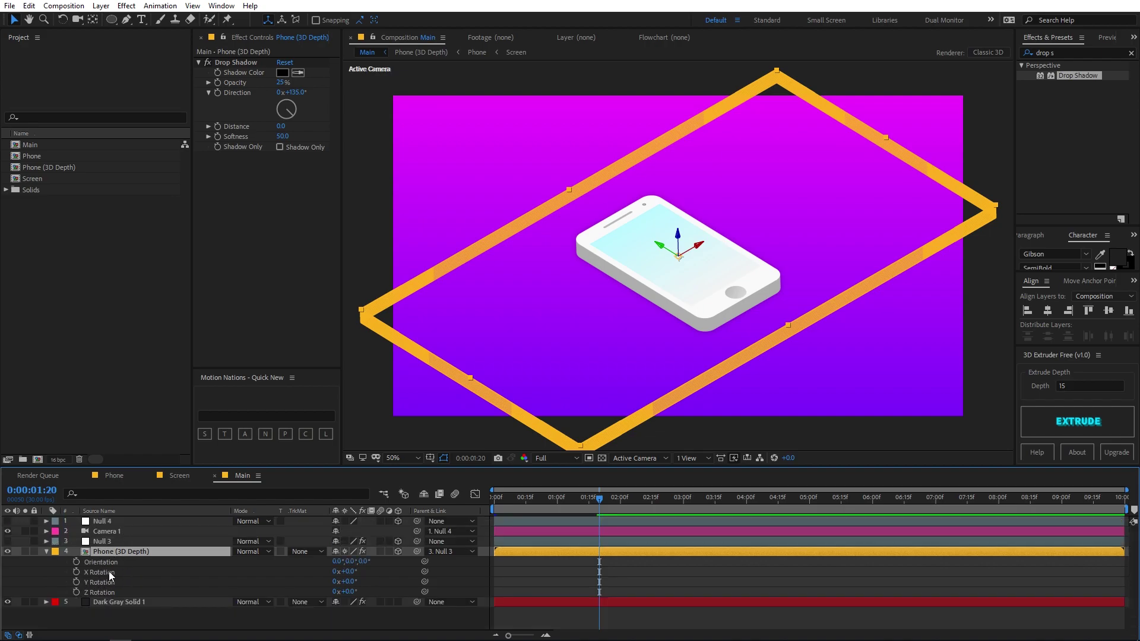
drag(351, 571, 359, 571)
click(358, 571)
text(90)
key(Return)
click(558, 582)
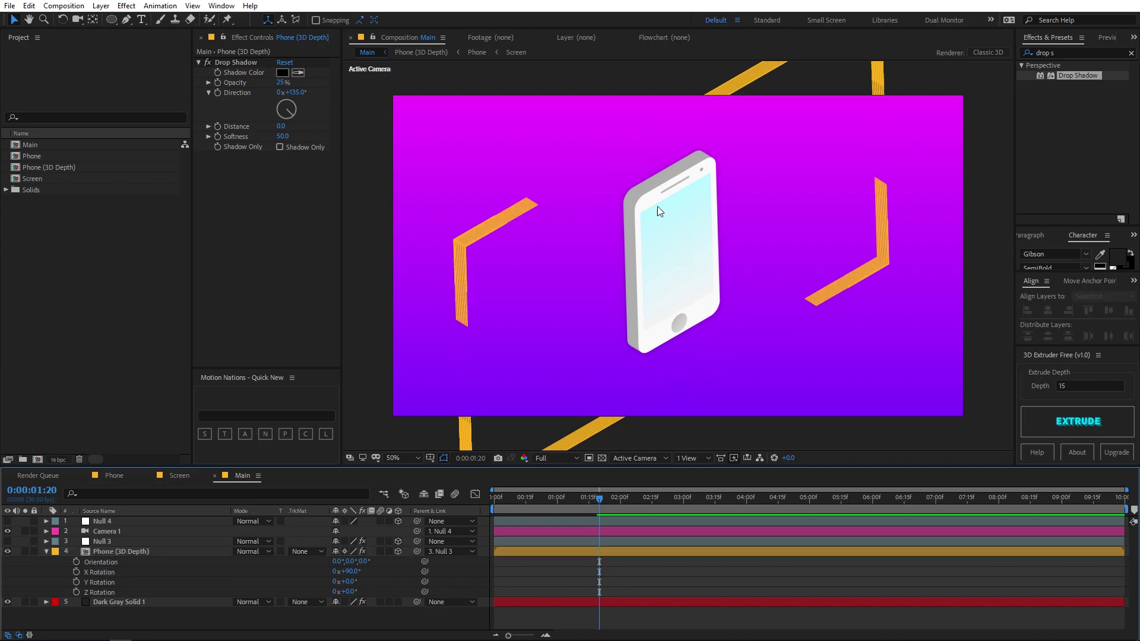
- Set the Phone (3D Depth) layer's Y Rotation to 90°
click(352, 582)
text(90)
key(Return)
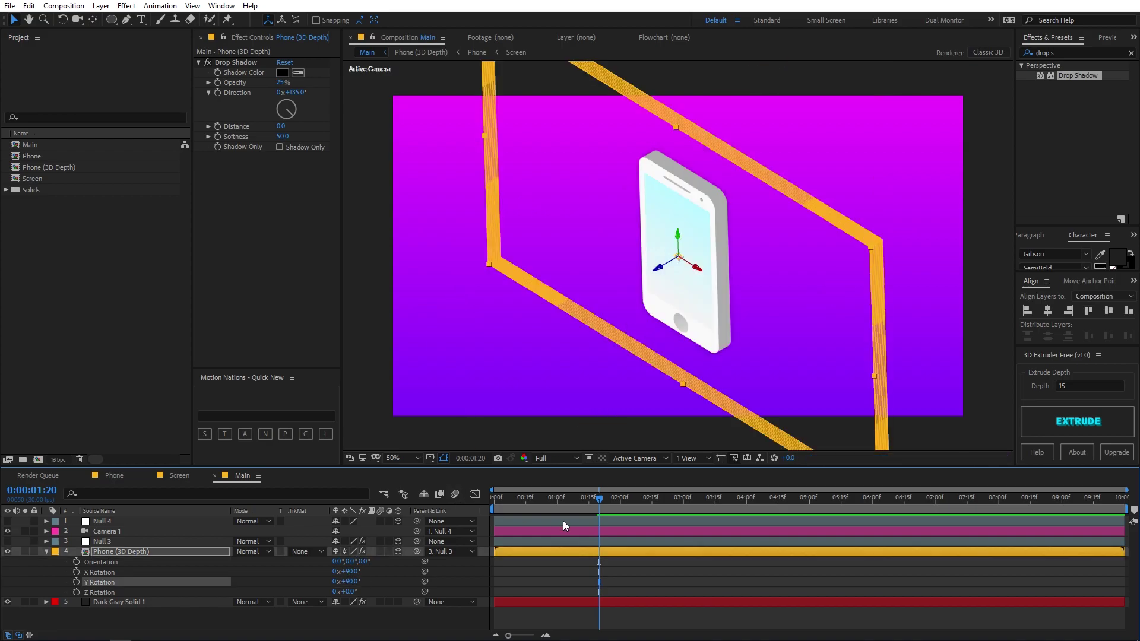
click(644, 580)
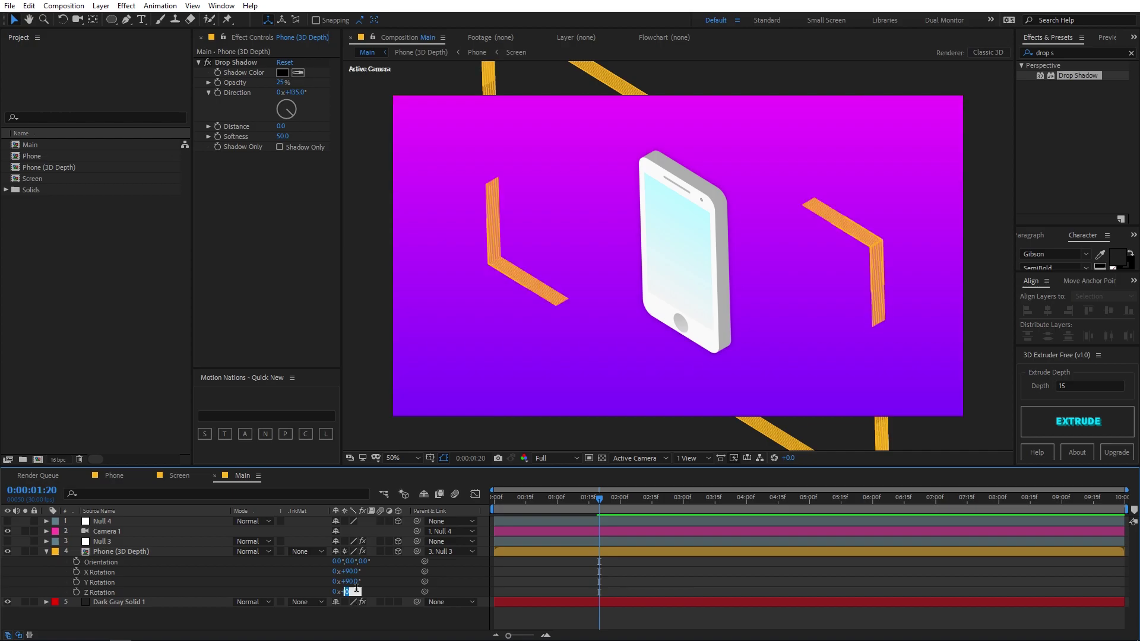
- Set the Phone (3D Depth) layer's Z Rotation to 90° and reset its Y Rotation to 0°
text(90)
key(Return)
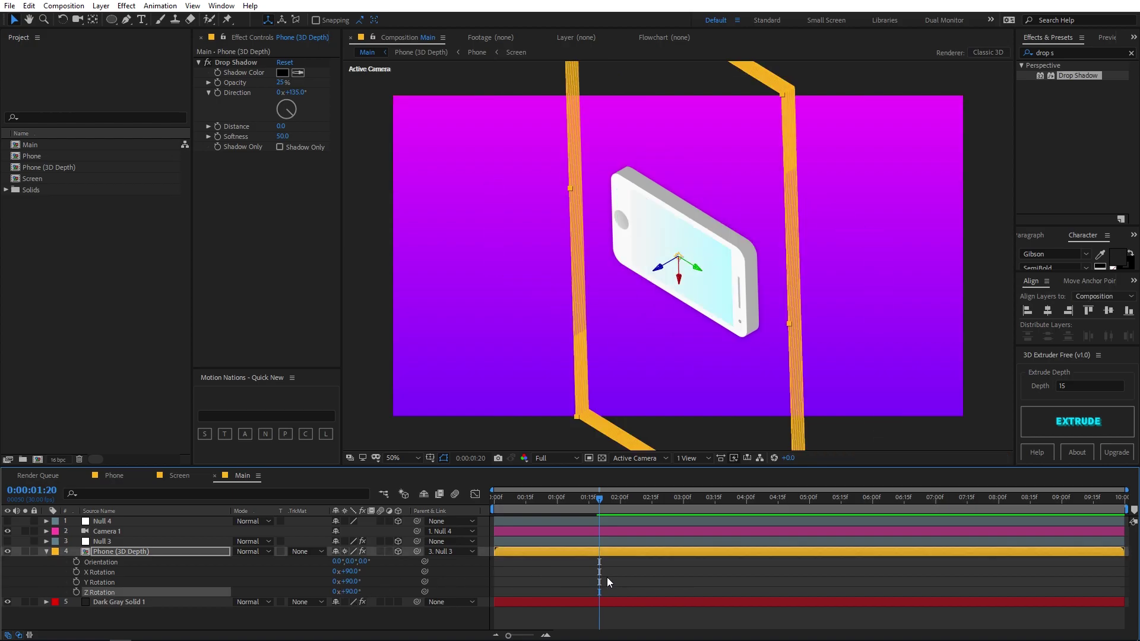
click(351, 582)
text(0)
key(Return)
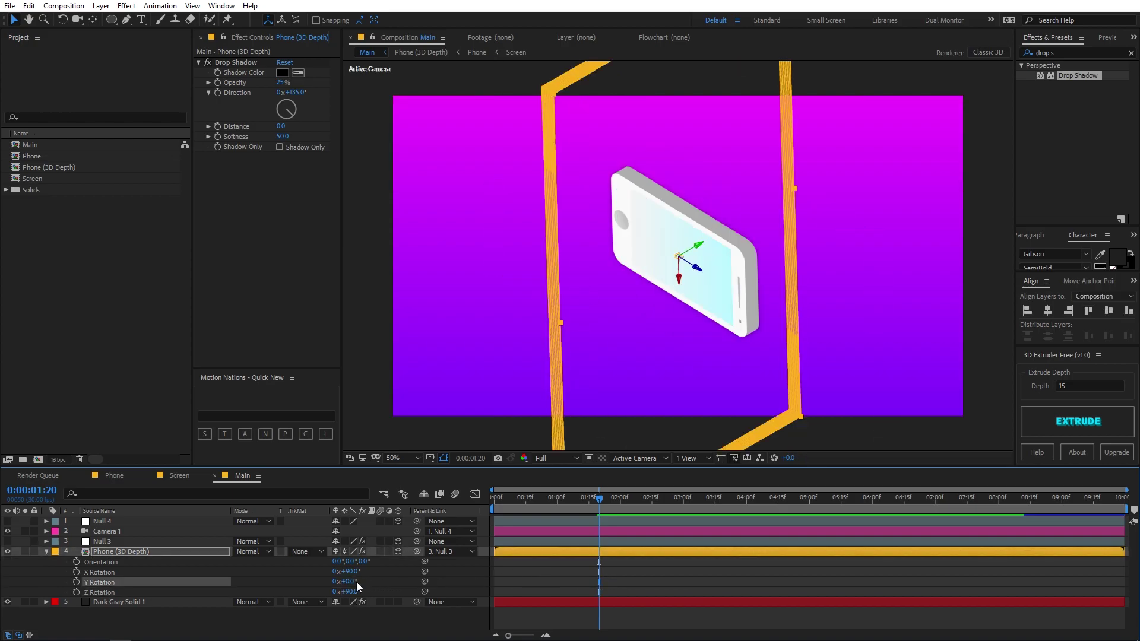
click(594, 564)
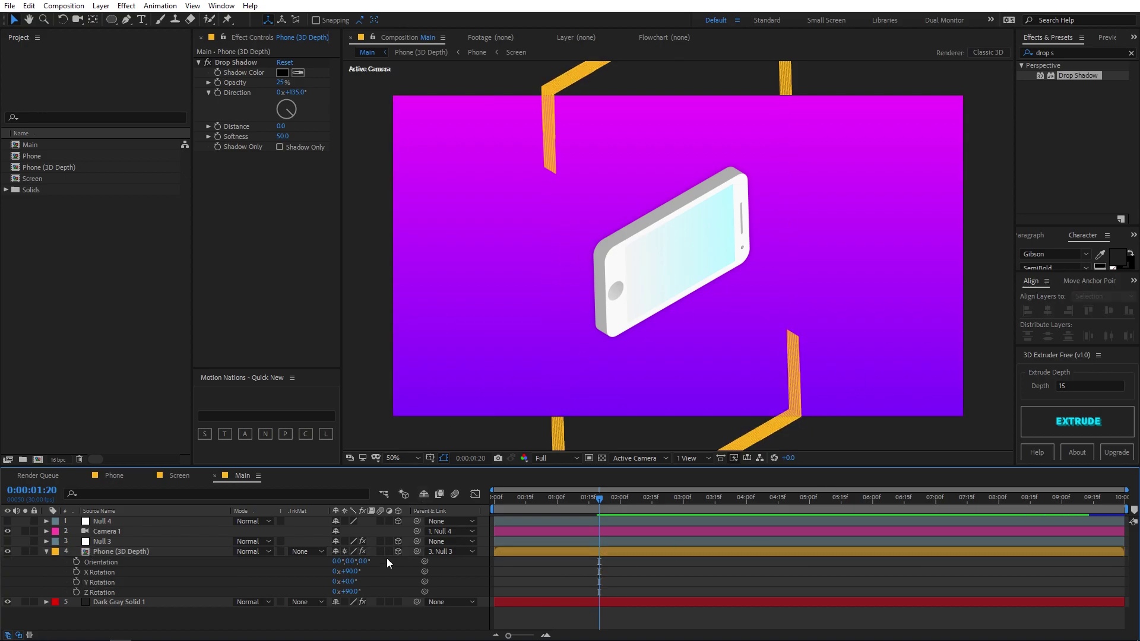
- Reset the Phone (3D Depth) layer's X Rotation to 0°
click(349, 572)
text(0)
key(Return)
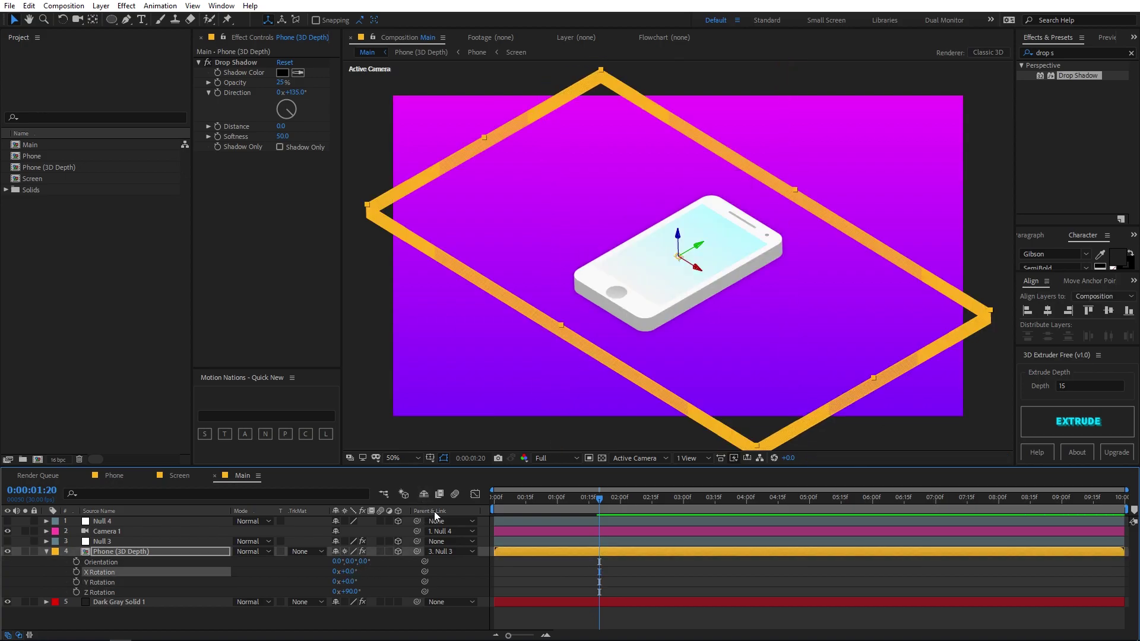
click(602, 577)
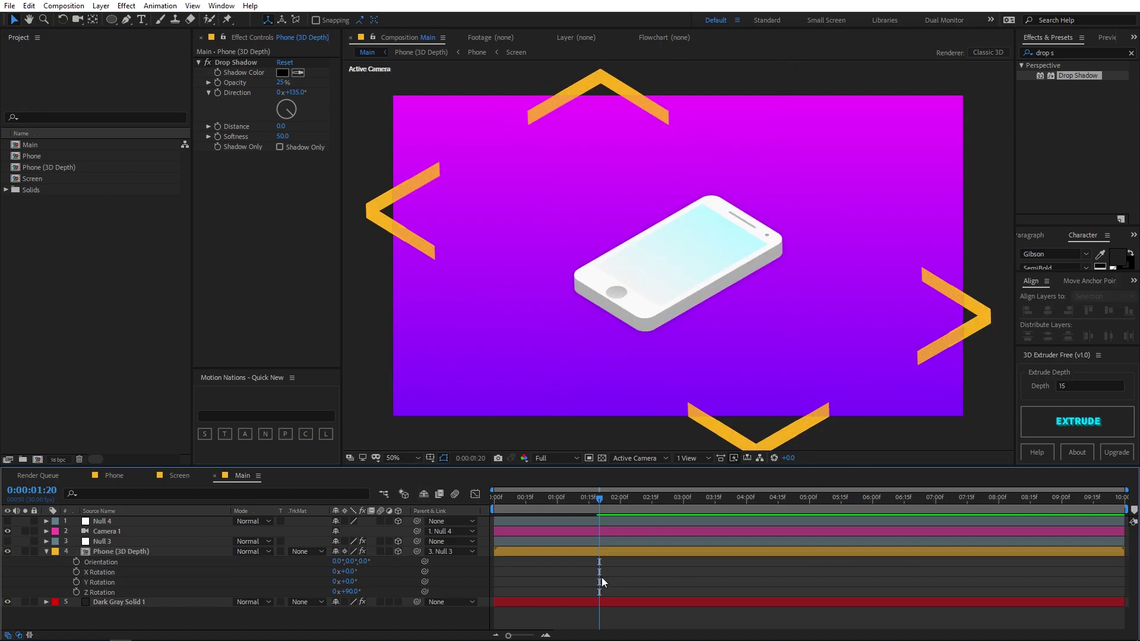
- Set the Phone (3D Depth) layer's X Rotation to 90° and its Z Rotation to 0°
click(349, 571)
text(90)
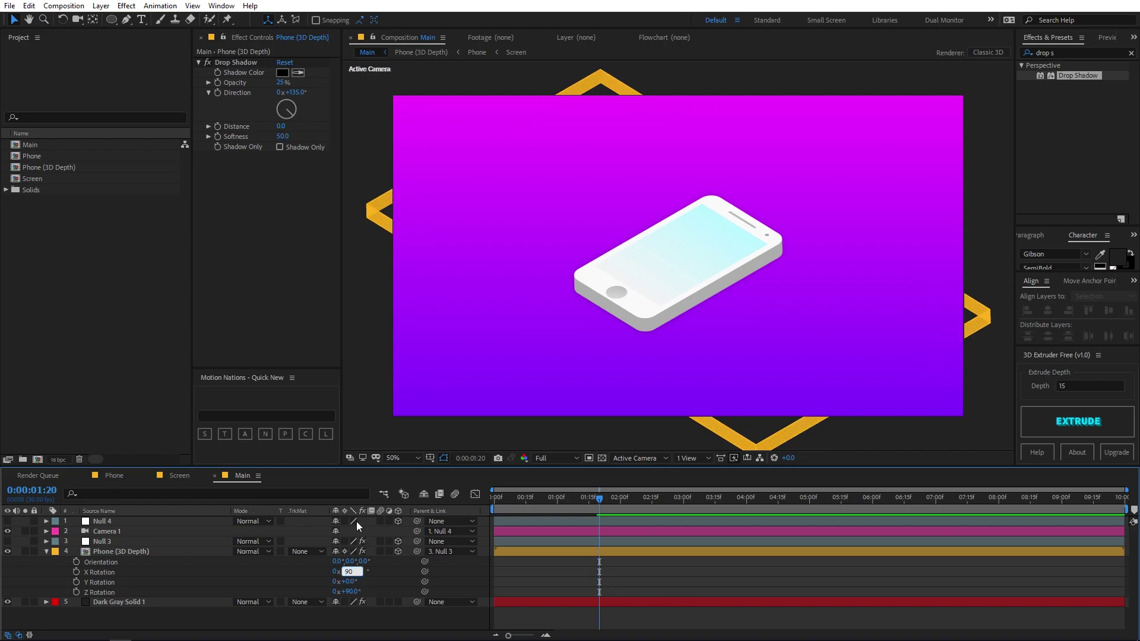
key(Return)
click(349, 592)
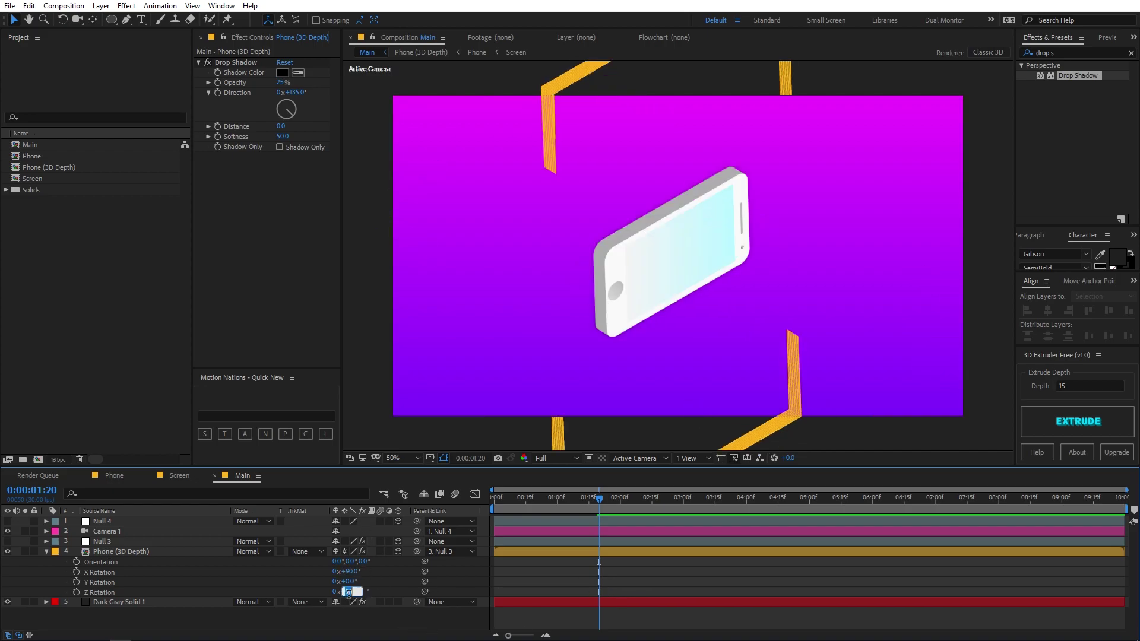
text(0)
key(Return)
click(625, 581)
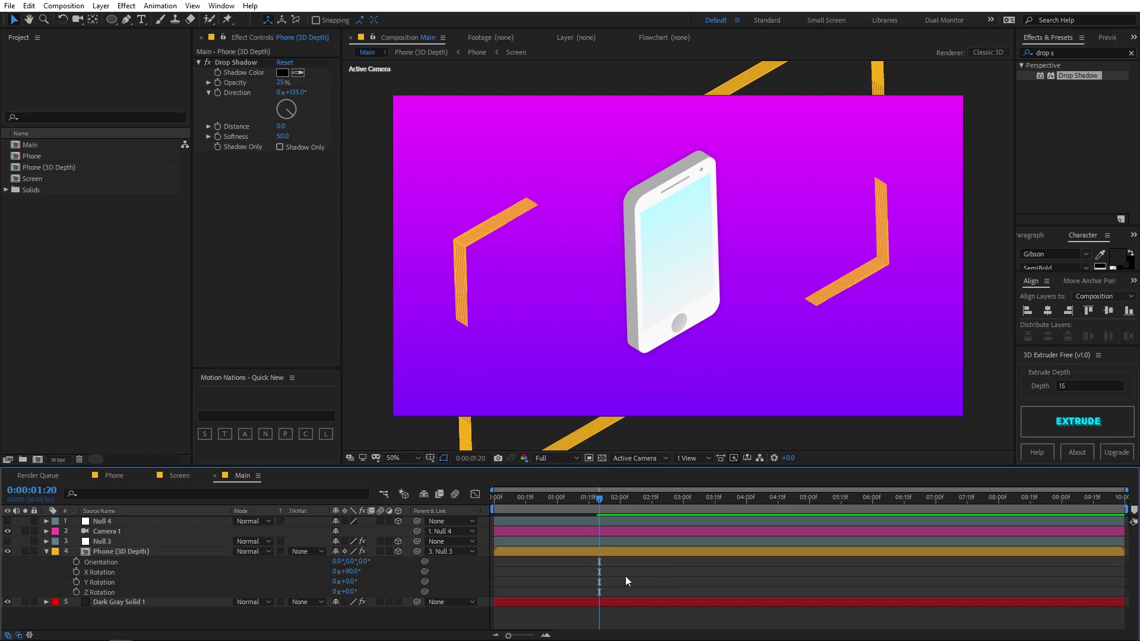
- Turn the upright phone to the other isometric side by setting its Y Rotation to 90°
click(349, 582)
text(90)
key(Return)
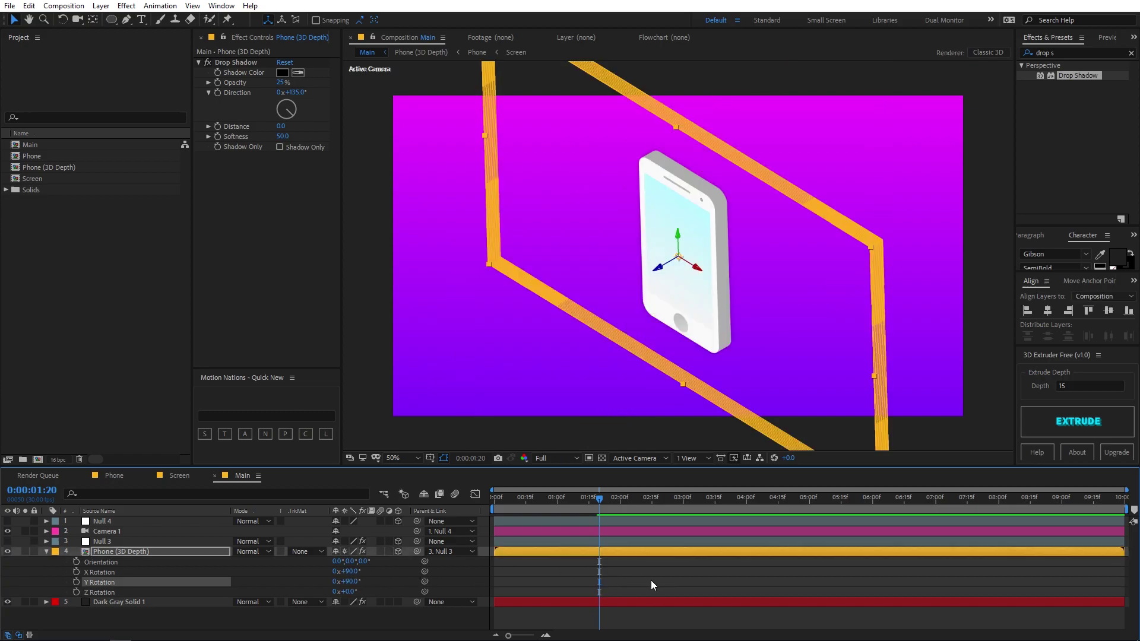
click(660, 575)
- Preview the phone animation in the Main composition with the new orientation
key(space)
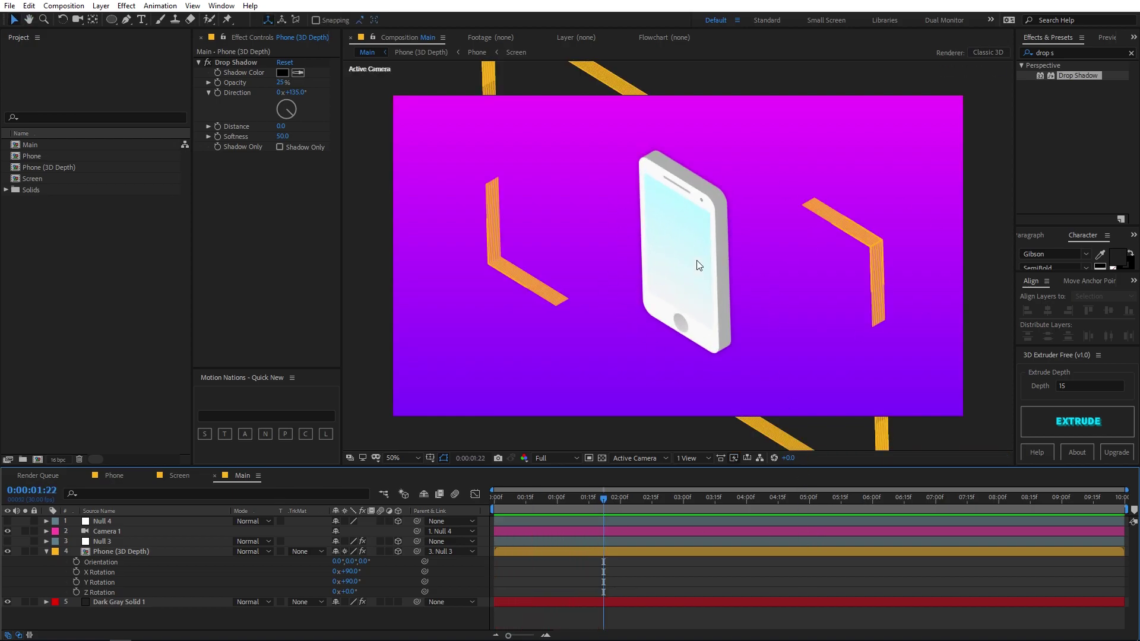
click(553, 499)
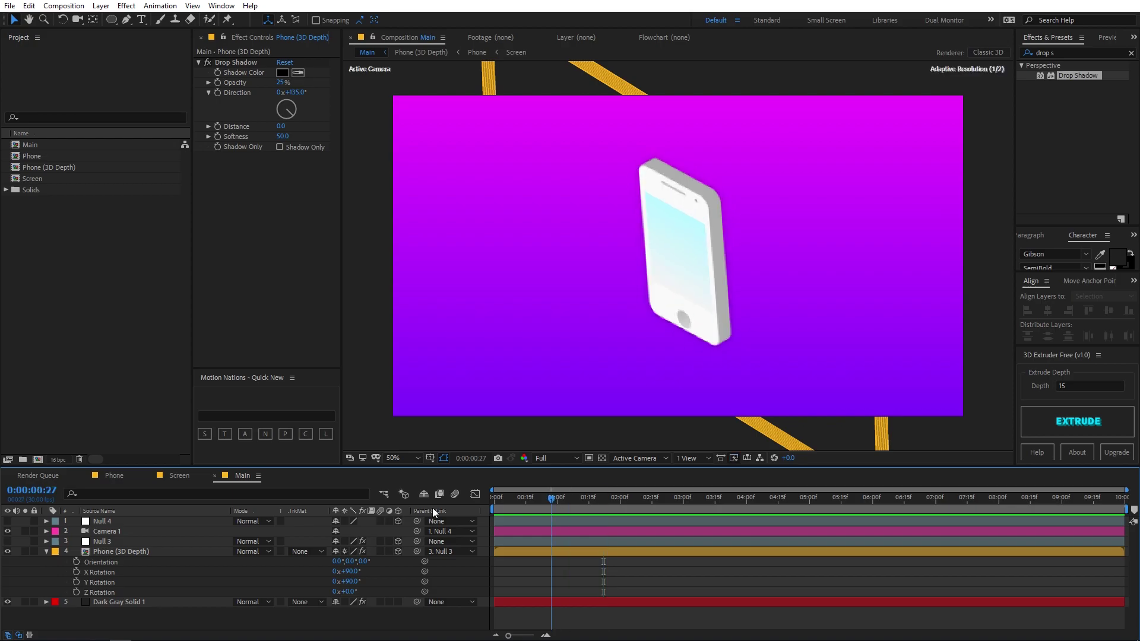
key(space)
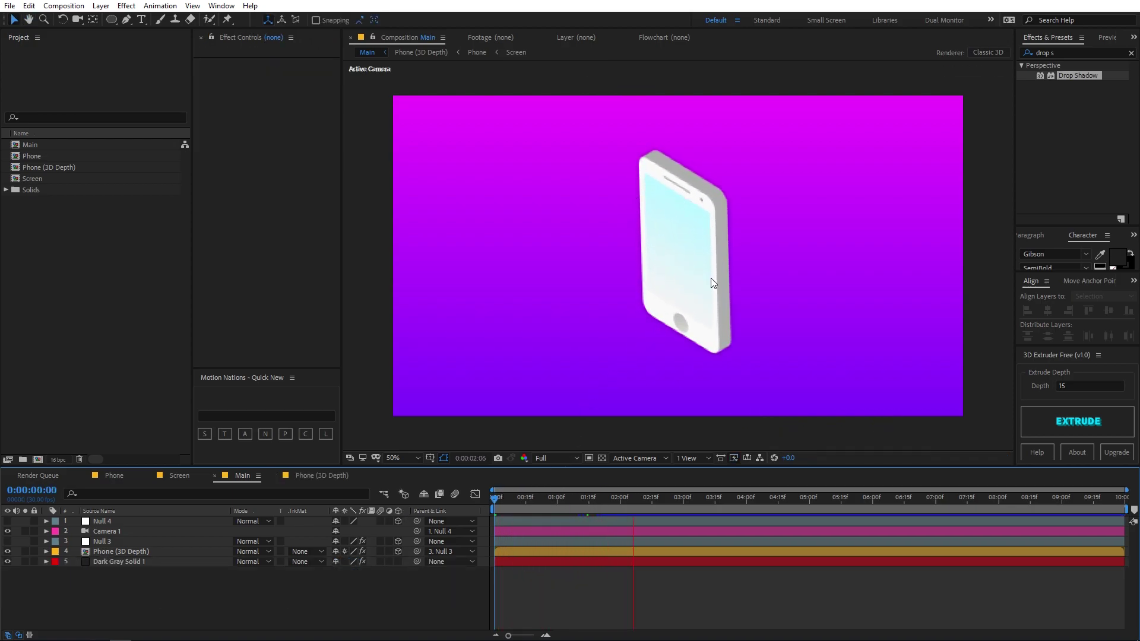
key(space)
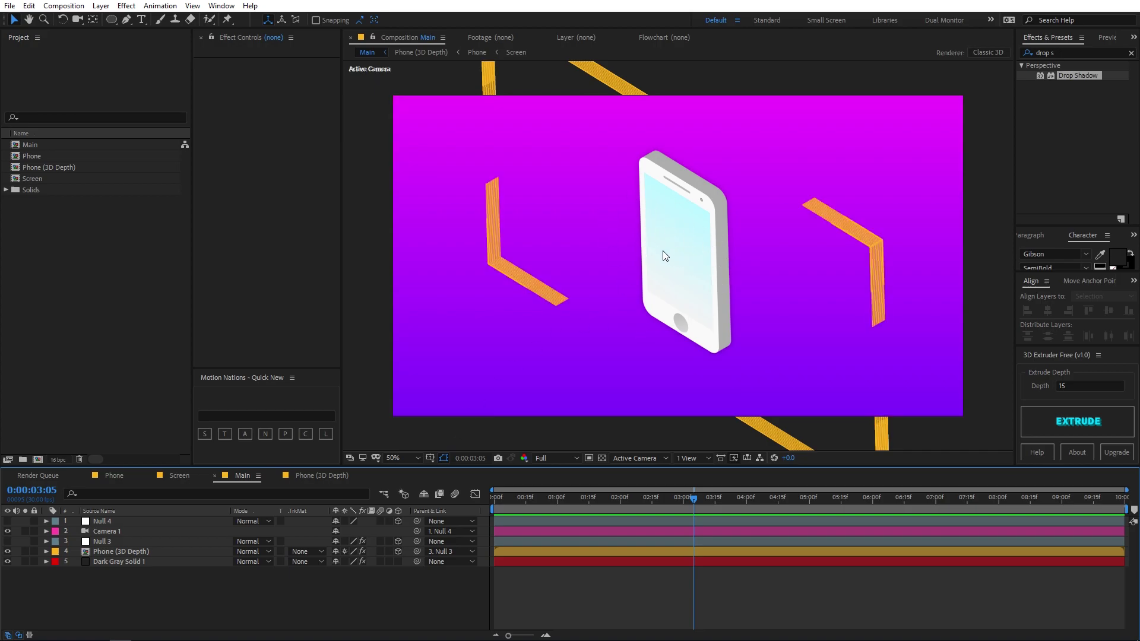
- Switch to File Explorer and import the picture from the Image folder into the After Effects project
key(alt+Tab)
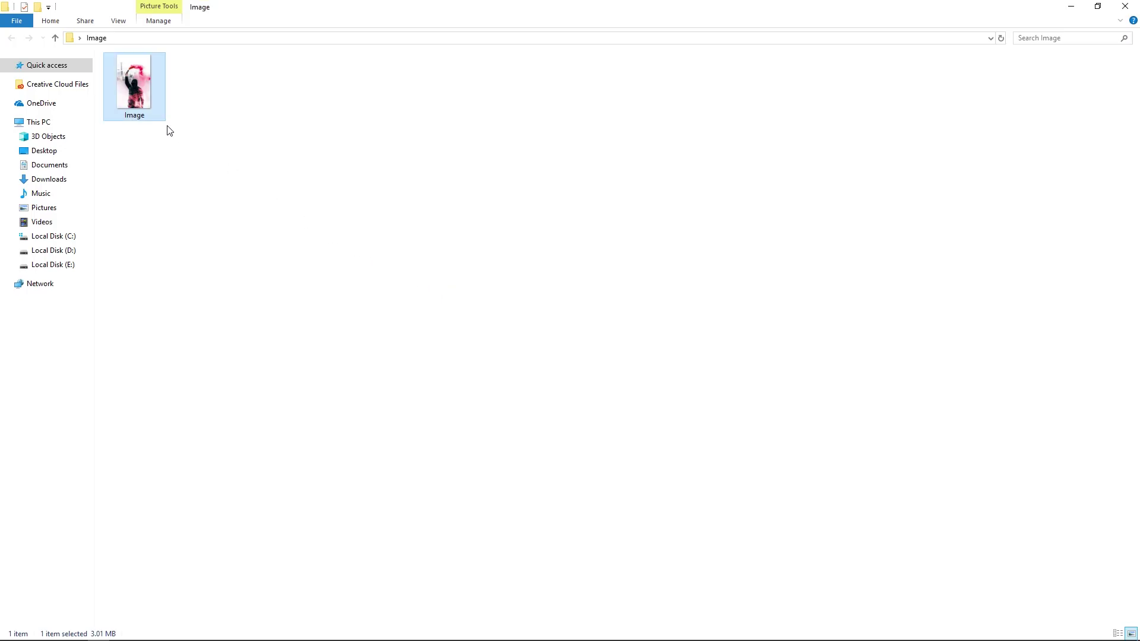
drag(135, 86, 69, 312)
key(alt+Tab)
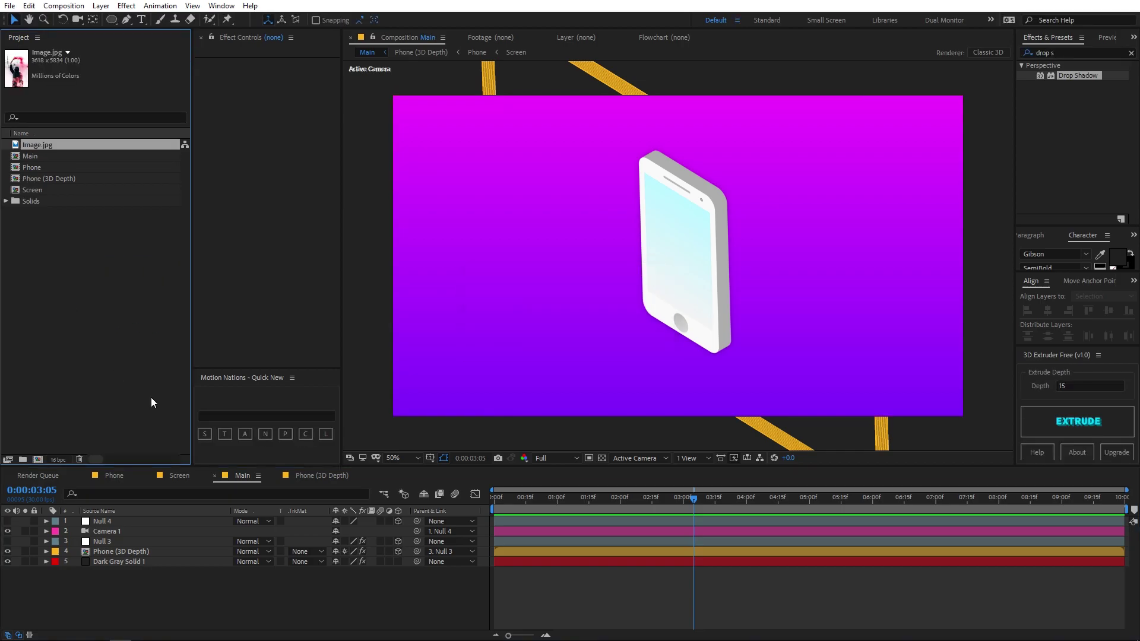
- Add Image.jpg above Shape Layer 1 in the Screen composition and scale it to 12%
click(178, 476)
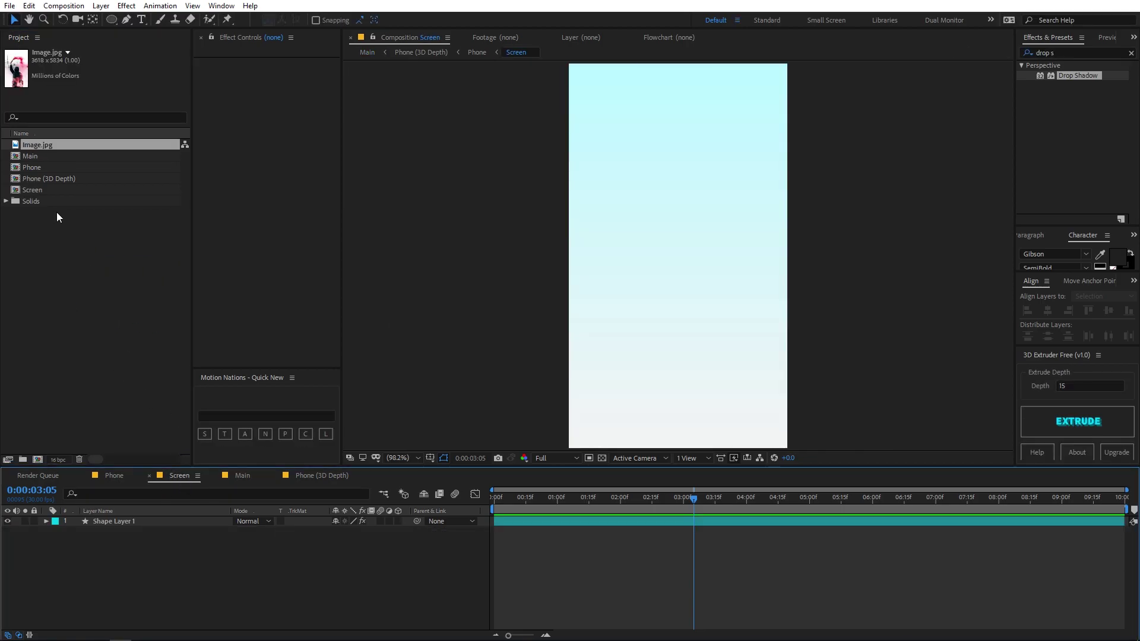
drag(62, 148, 152, 518)
key(s)
drag(348, 531, 317, 535)
click(241, 590)
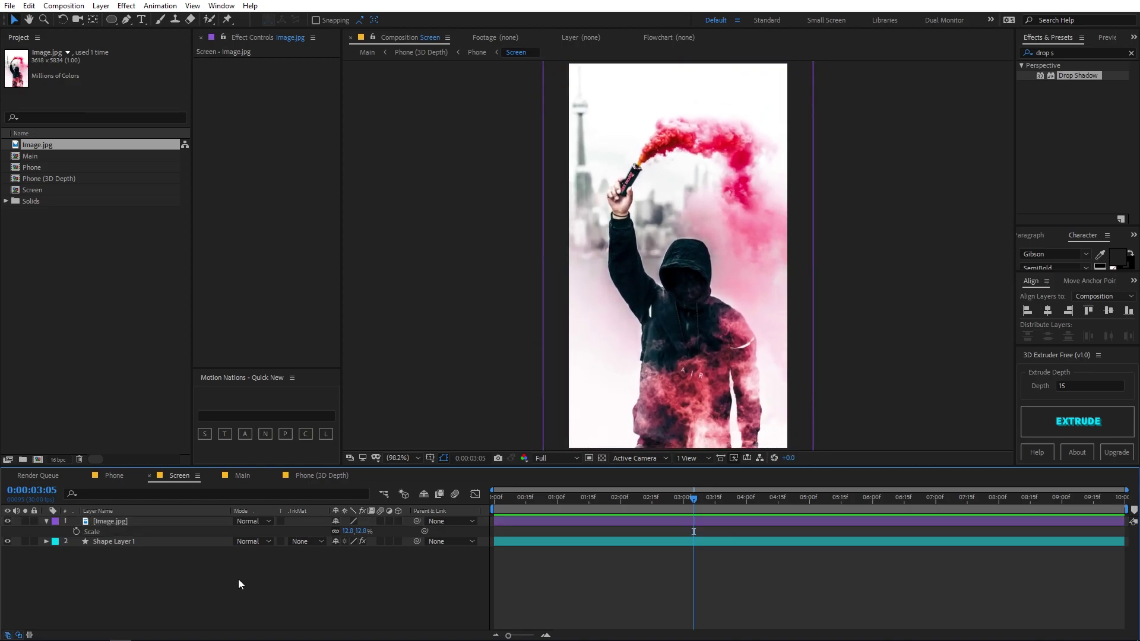
- Return to the Main composition and play the animation from the start to check the image on the phone screen
click(259, 475)
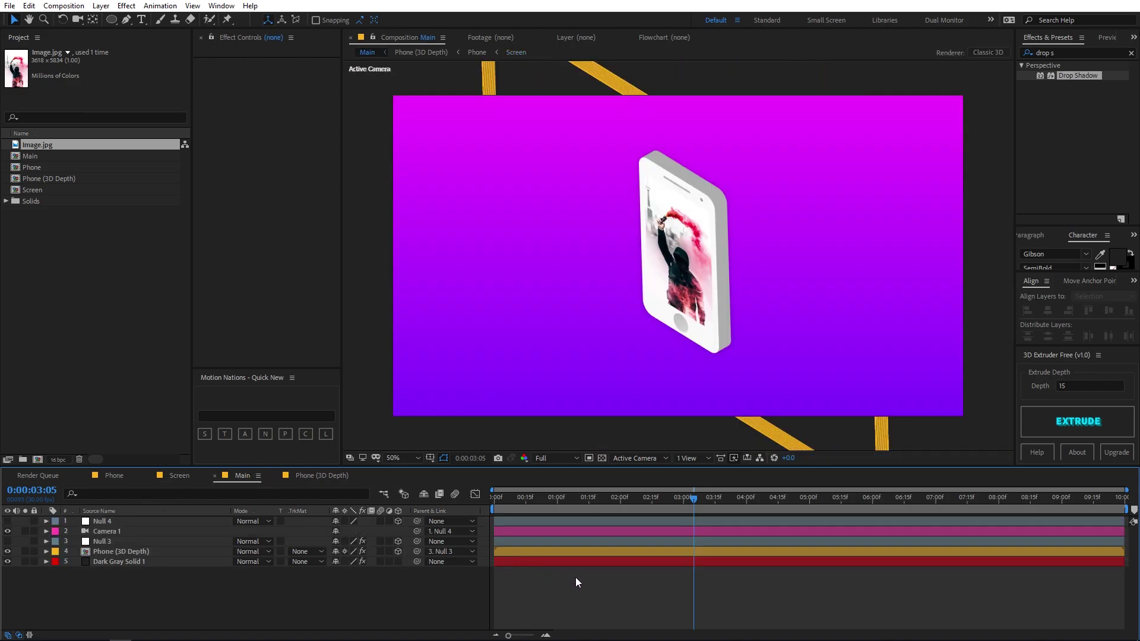
key(Home)
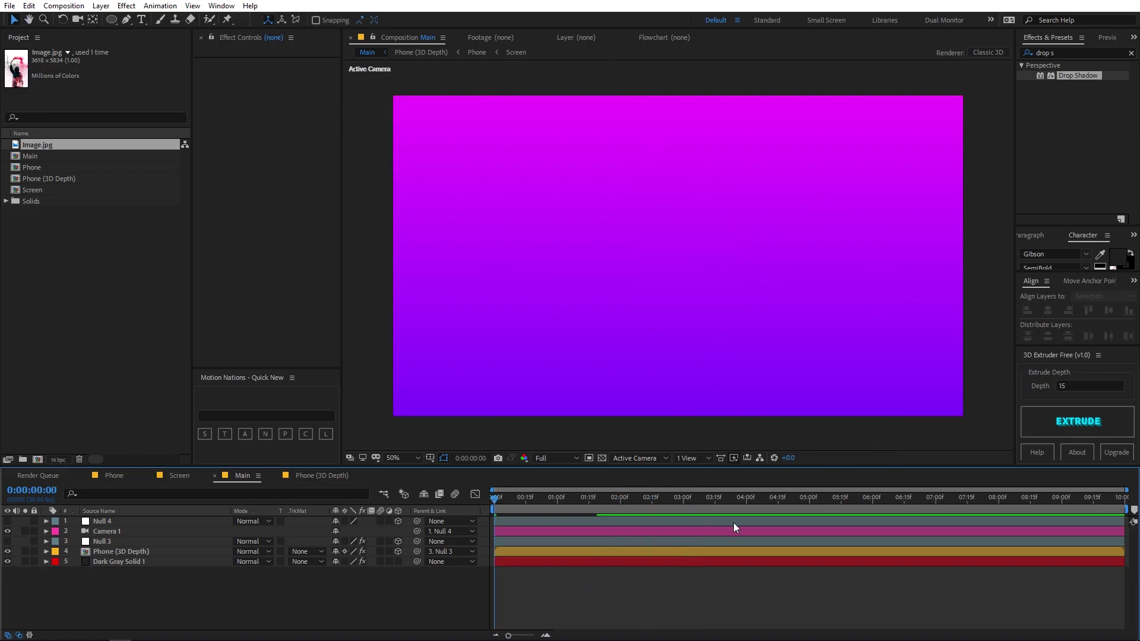
key(space)
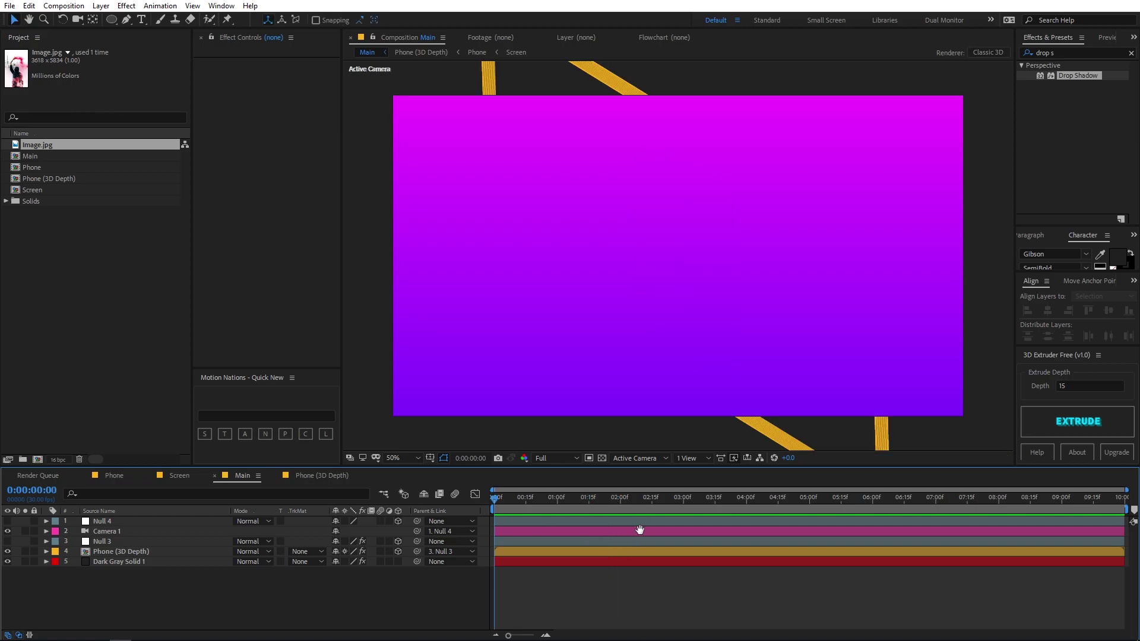
scroll(732, 305, down, 4)
scroll(732, 306, up, 2)
key(period)
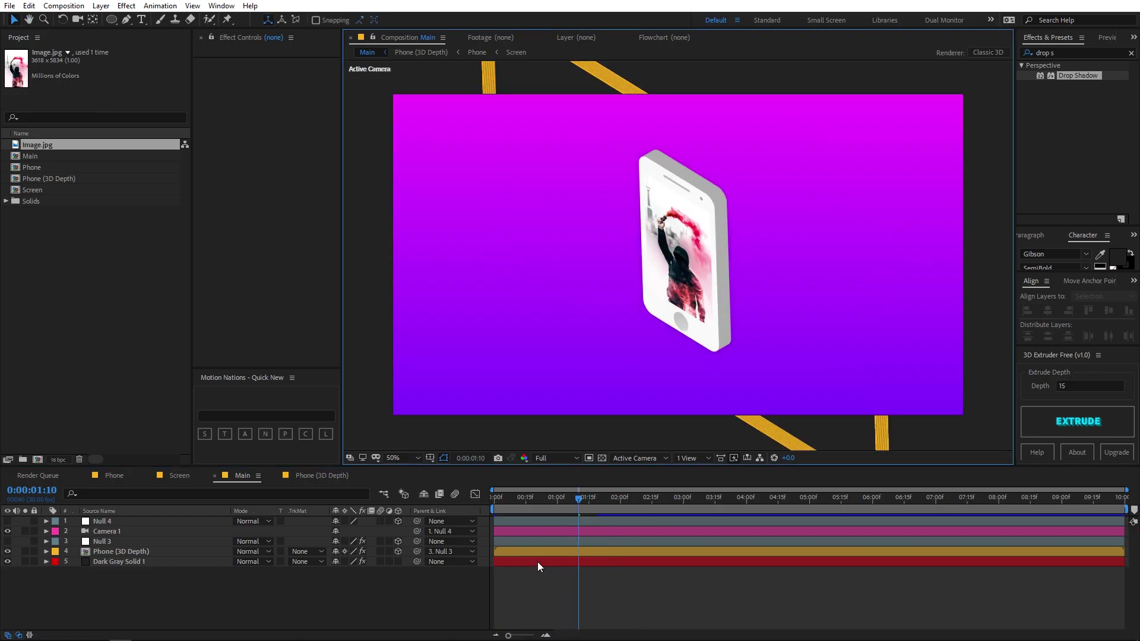
key(Home)
key(space)
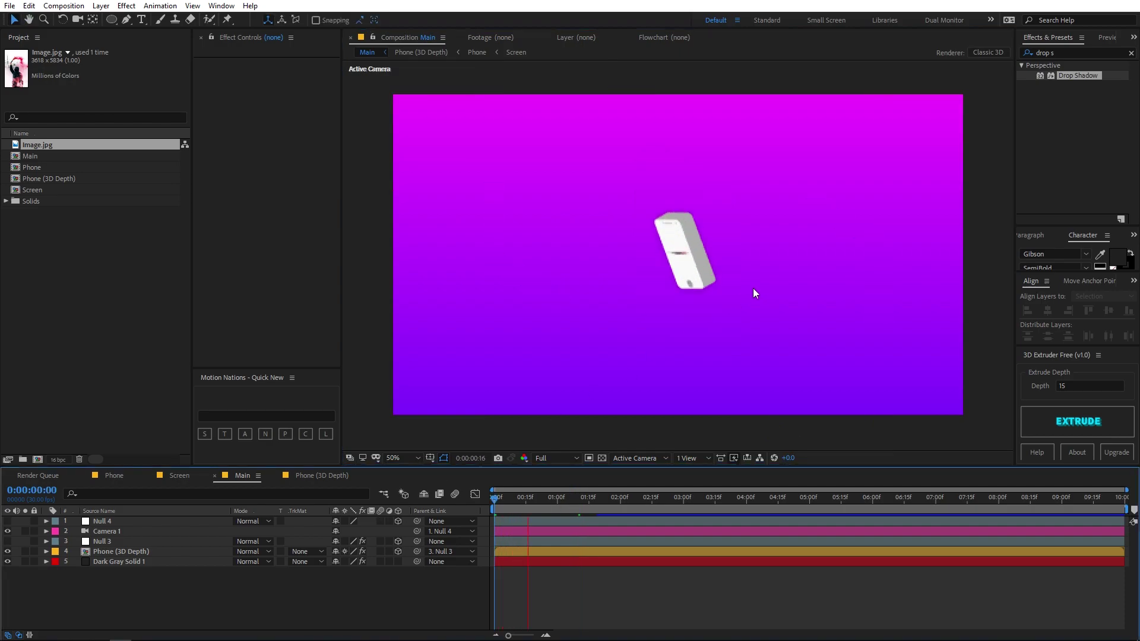
key(space)
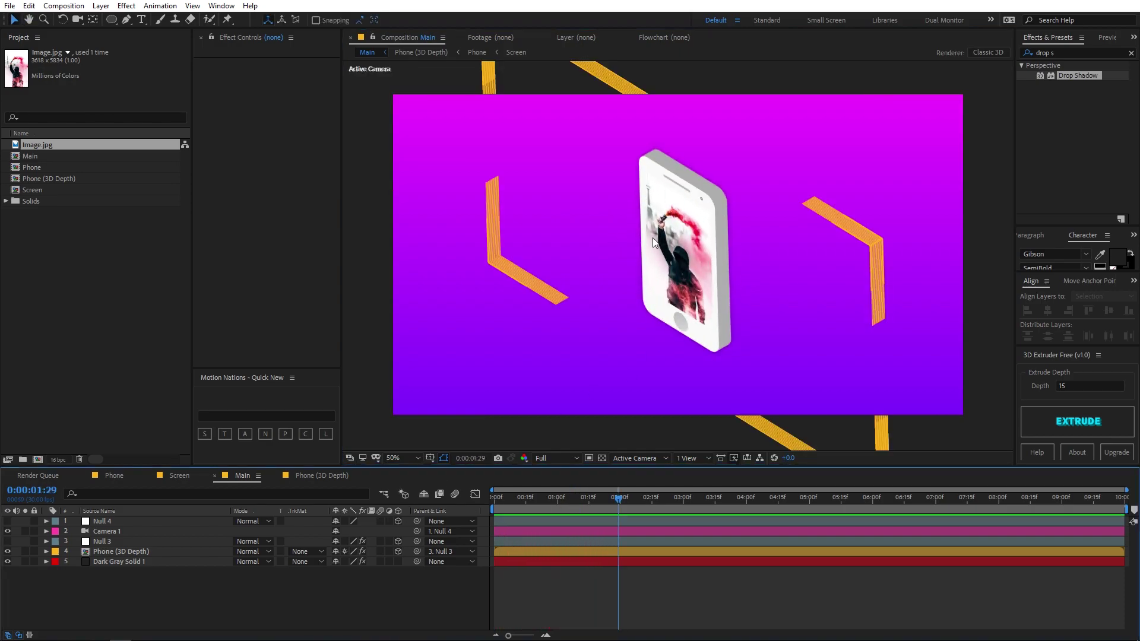
- Scrub through the first three seconds of the Main composition to examine the phone's motion and final pose
drag(590, 496, 620, 515)
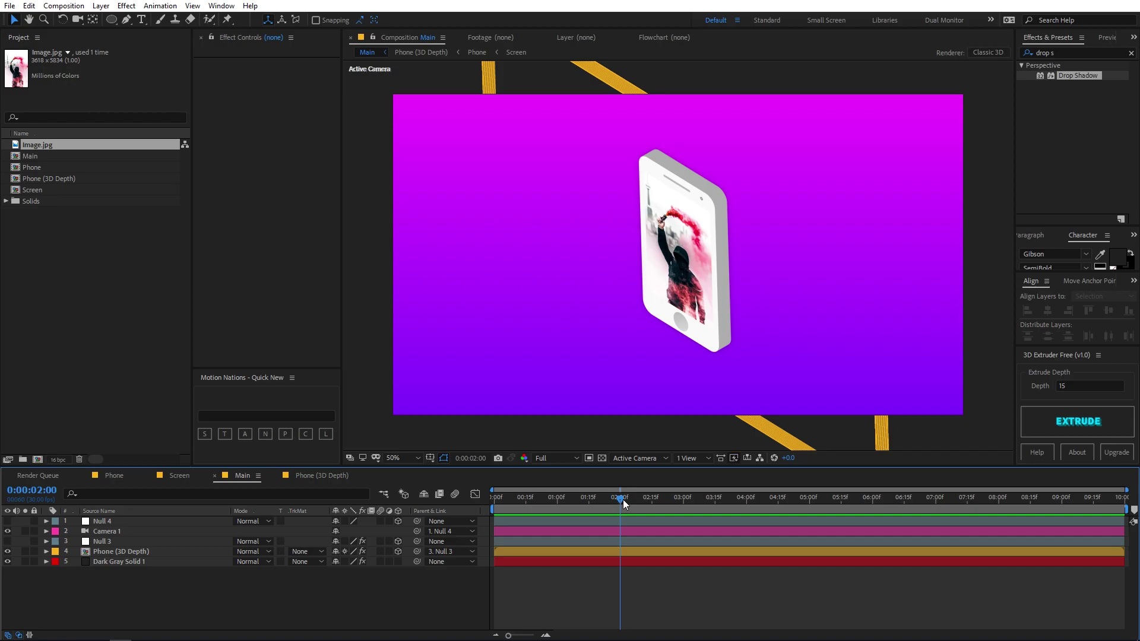
drag(622, 500, 670, 501)
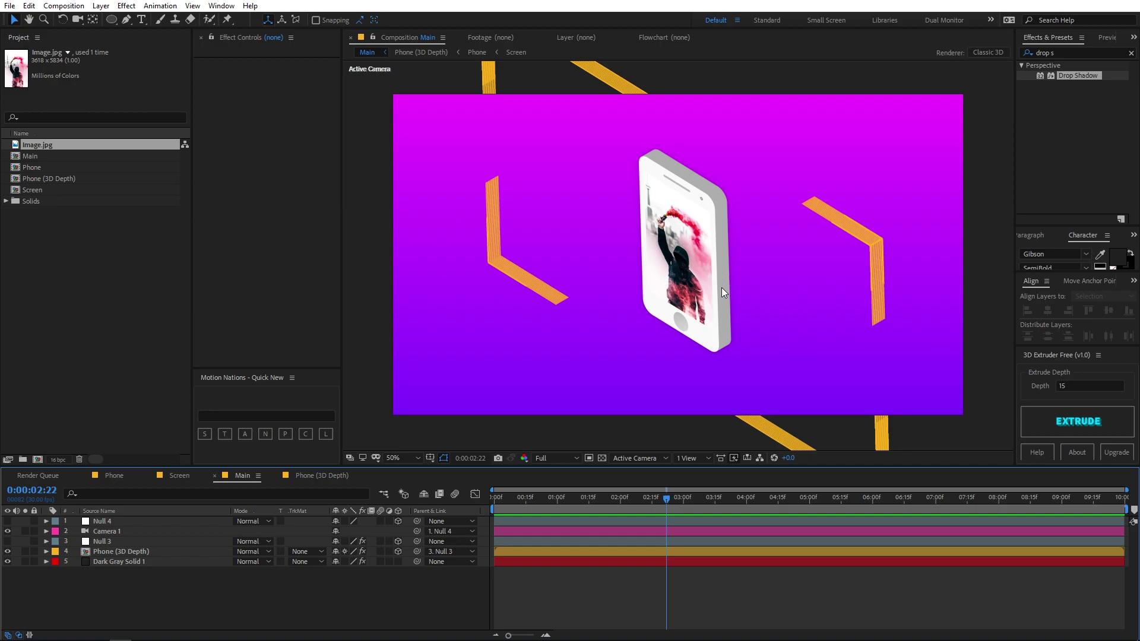
drag(650, 498, 542, 497)
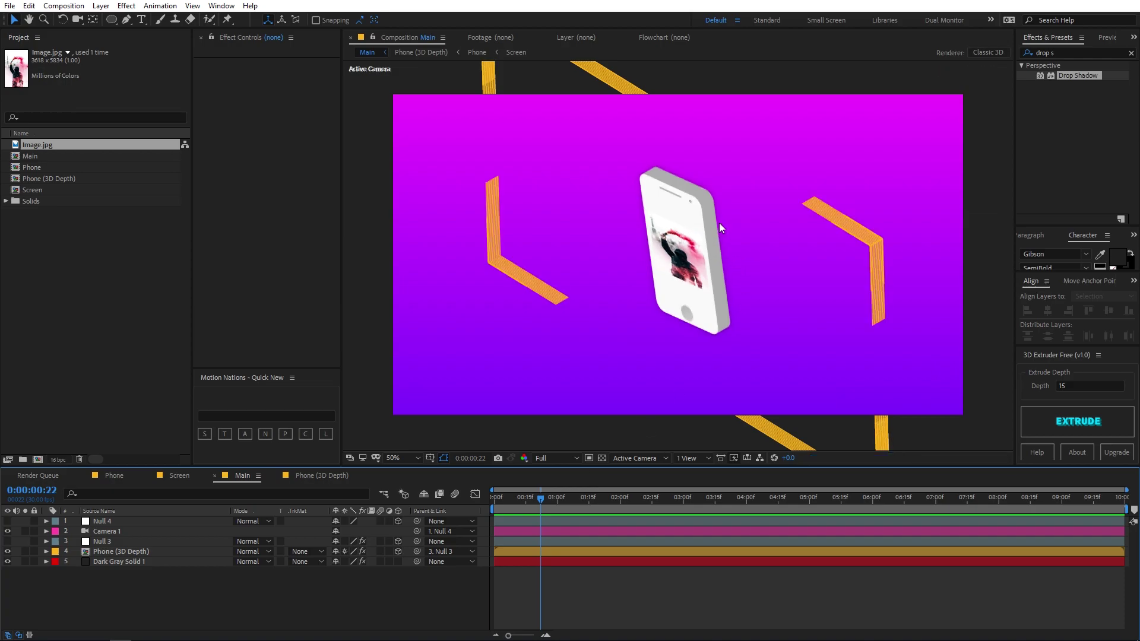
drag(543, 500, 581, 504)
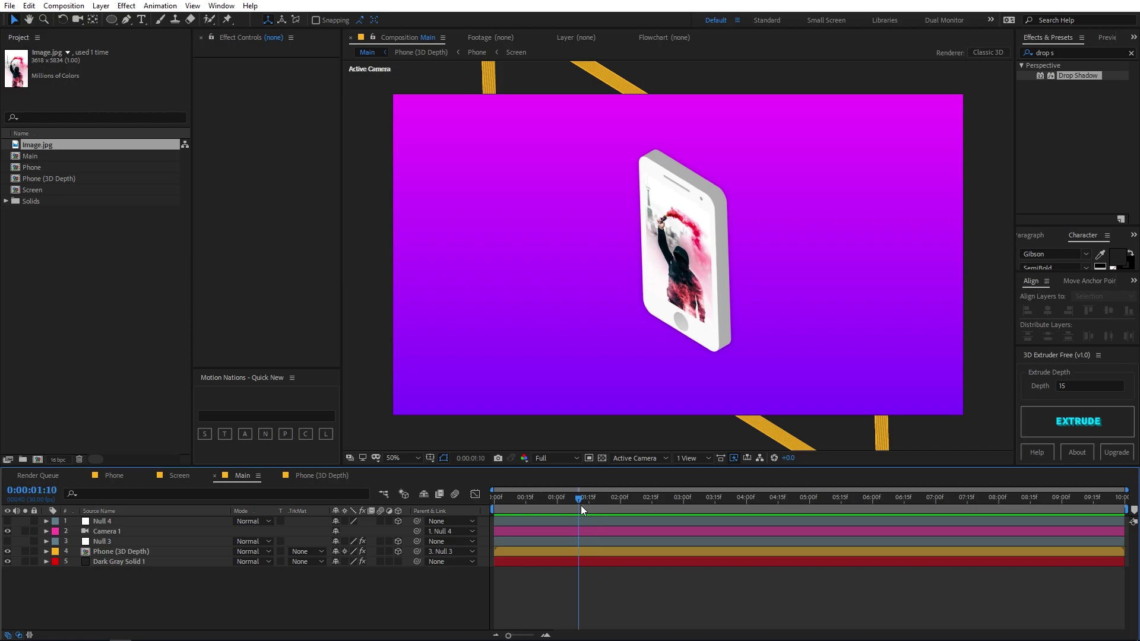